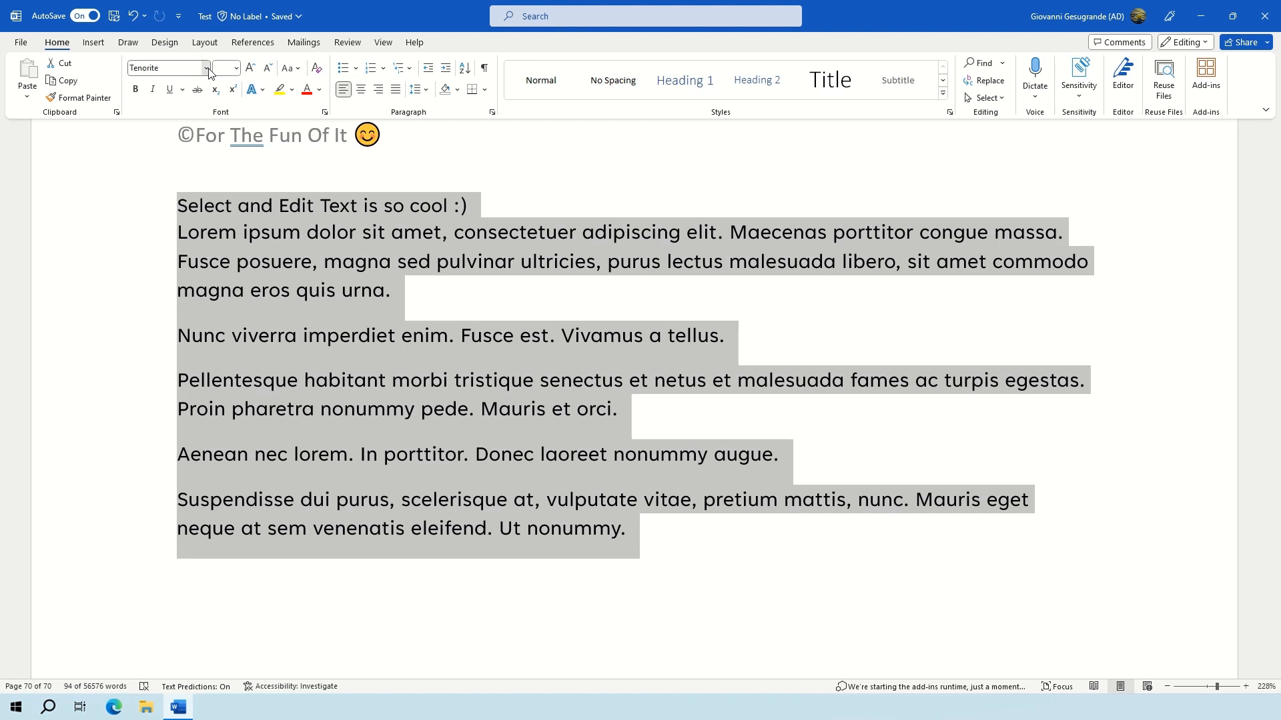
# Step: Browse the list of available fonts for the selected text and preview Ubuntu Thin without applying a new font
pyautogui.click(206, 67)
pyautogui.scroll(-10, 214, 249)
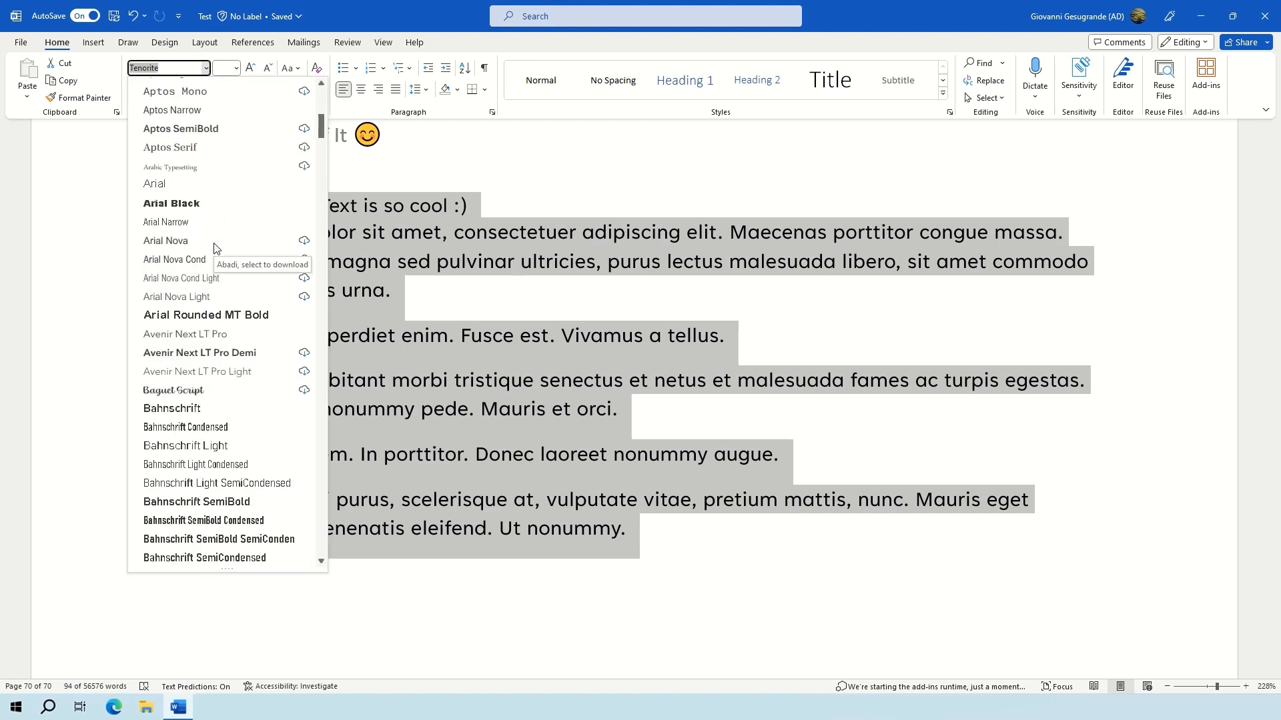
pyautogui.scroll(-20, 214, 248)
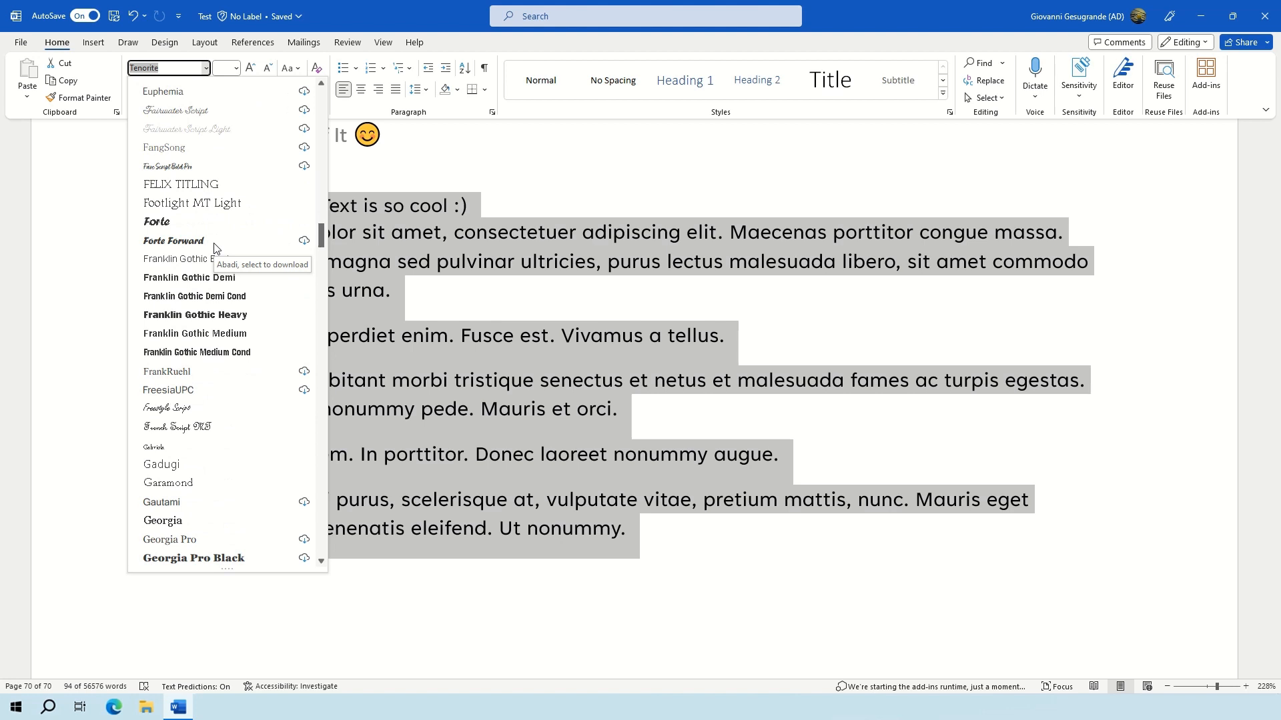
pyautogui.scroll(-7, 214, 248)
pyautogui.scroll(-12, 214, 248)
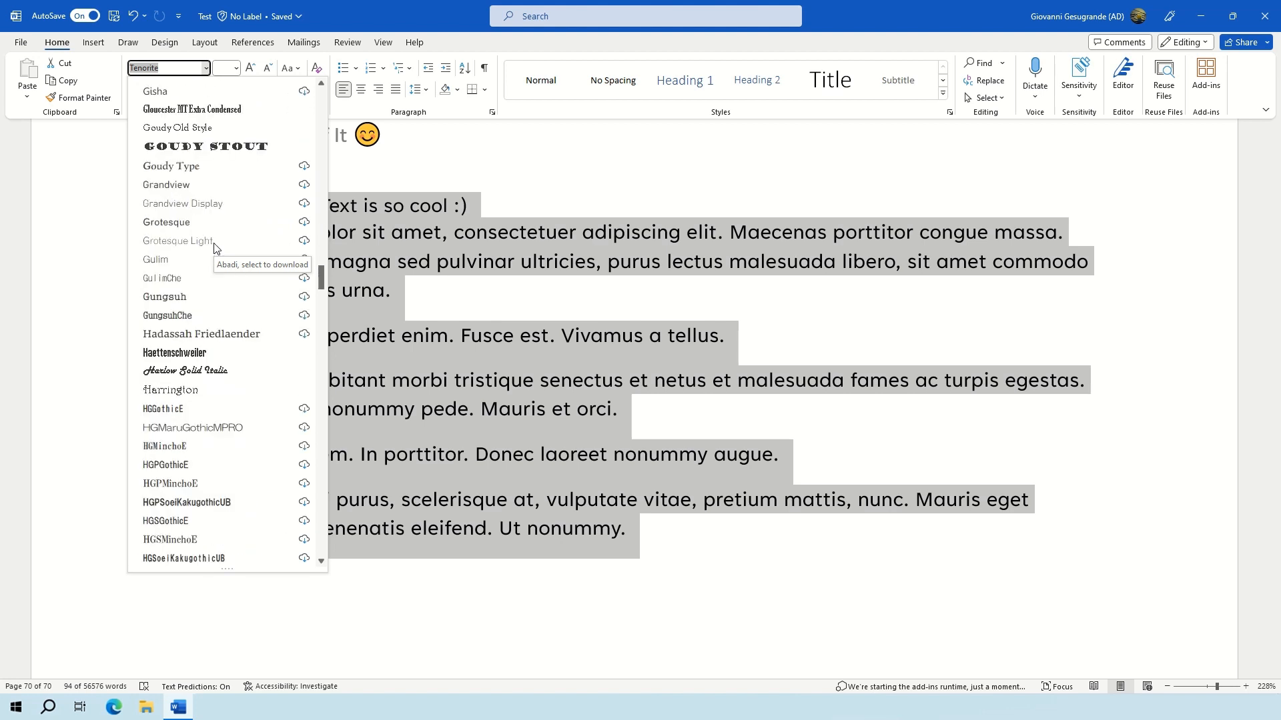
pyautogui.scroll(-18, 214, 248)
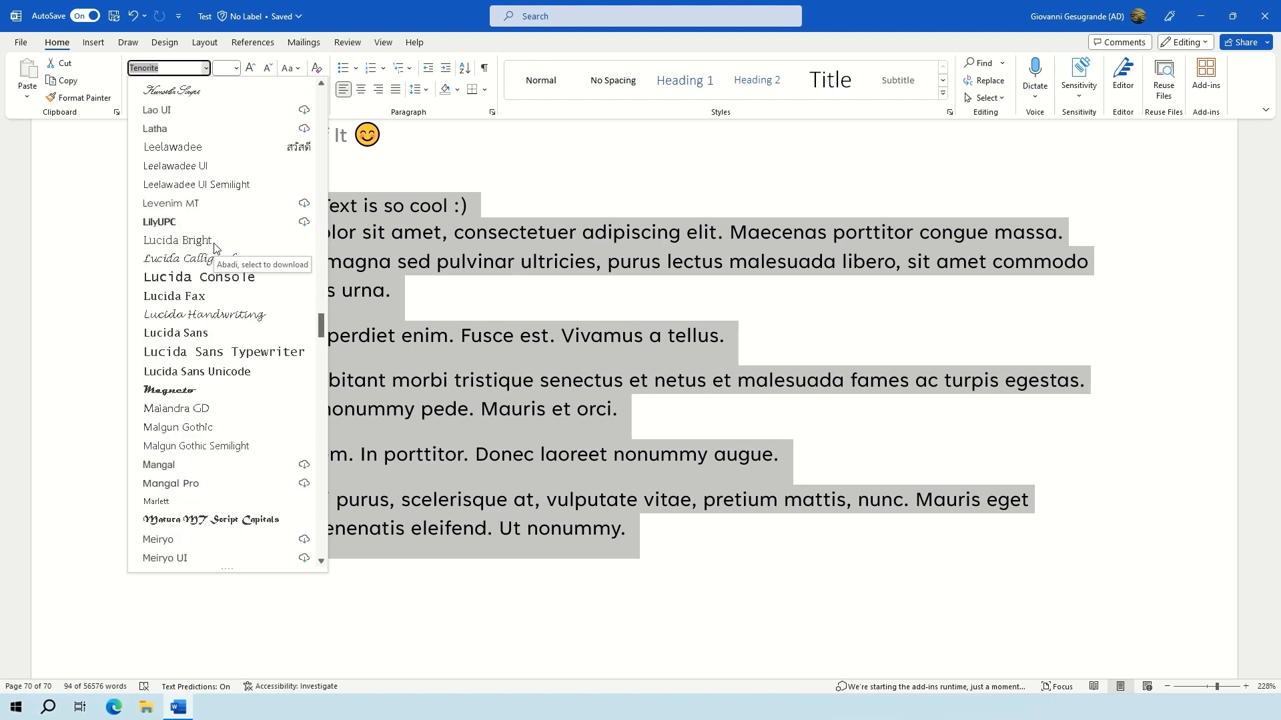
pyautogui.scroll(-10, 214, 248)
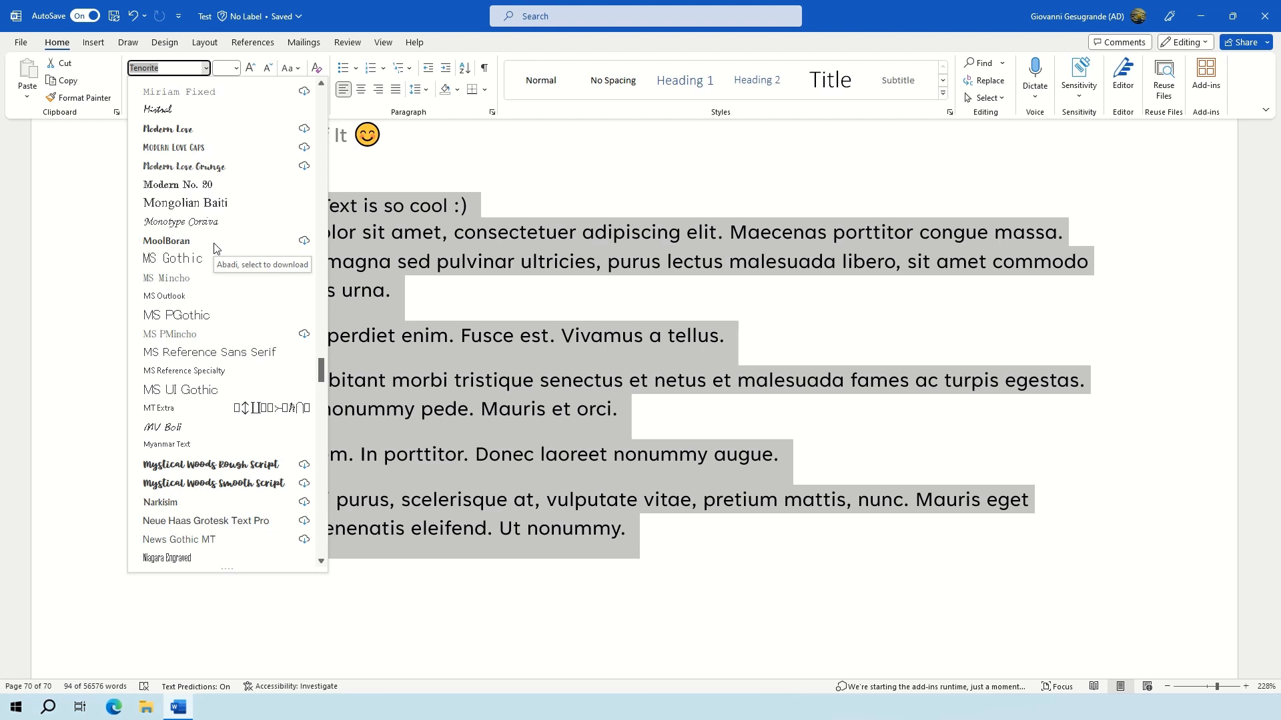
pyautogui.scroll(-8, 214, 248)
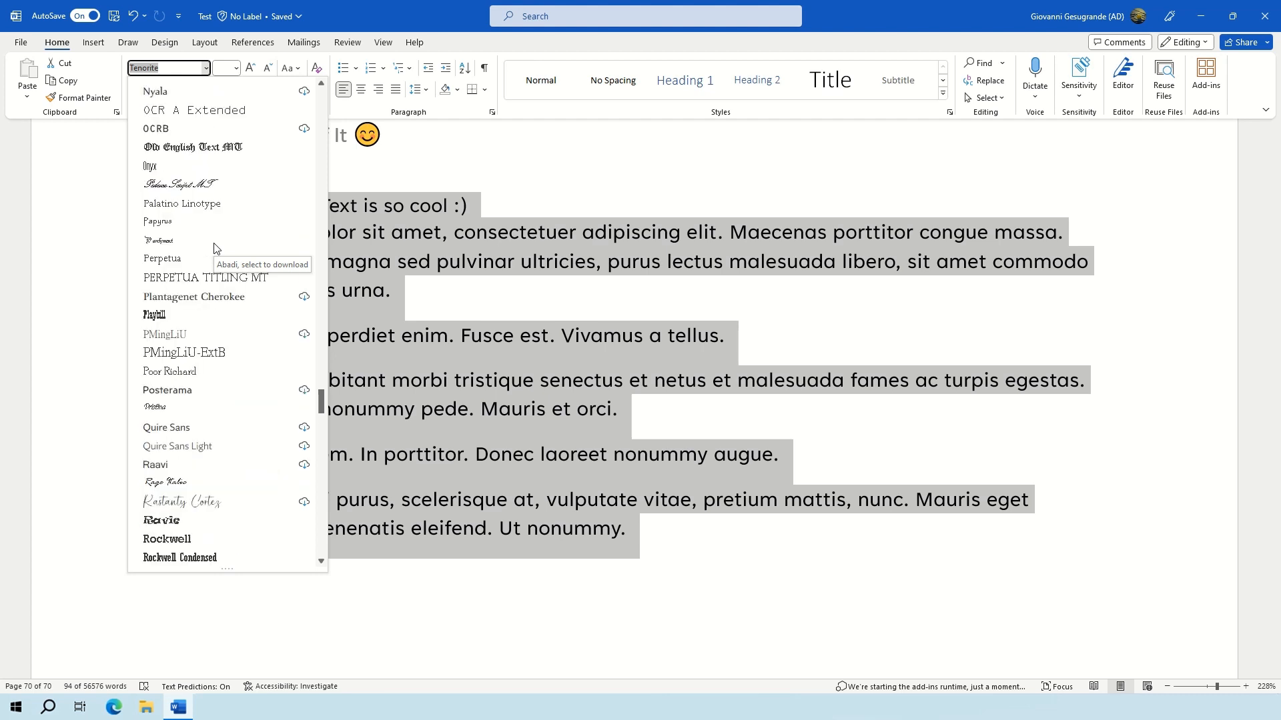
pyautogui.scroll(-20, 215, 248)
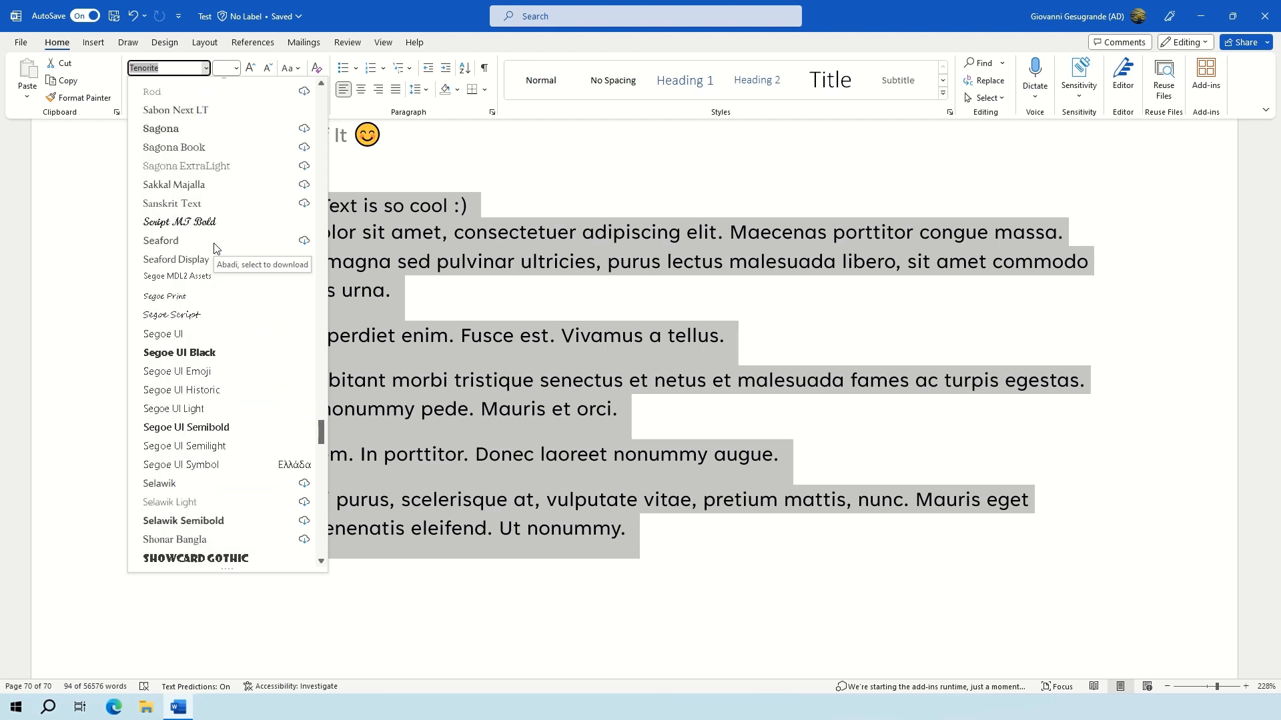
pyautogui.scroll(-9, 215, 248)
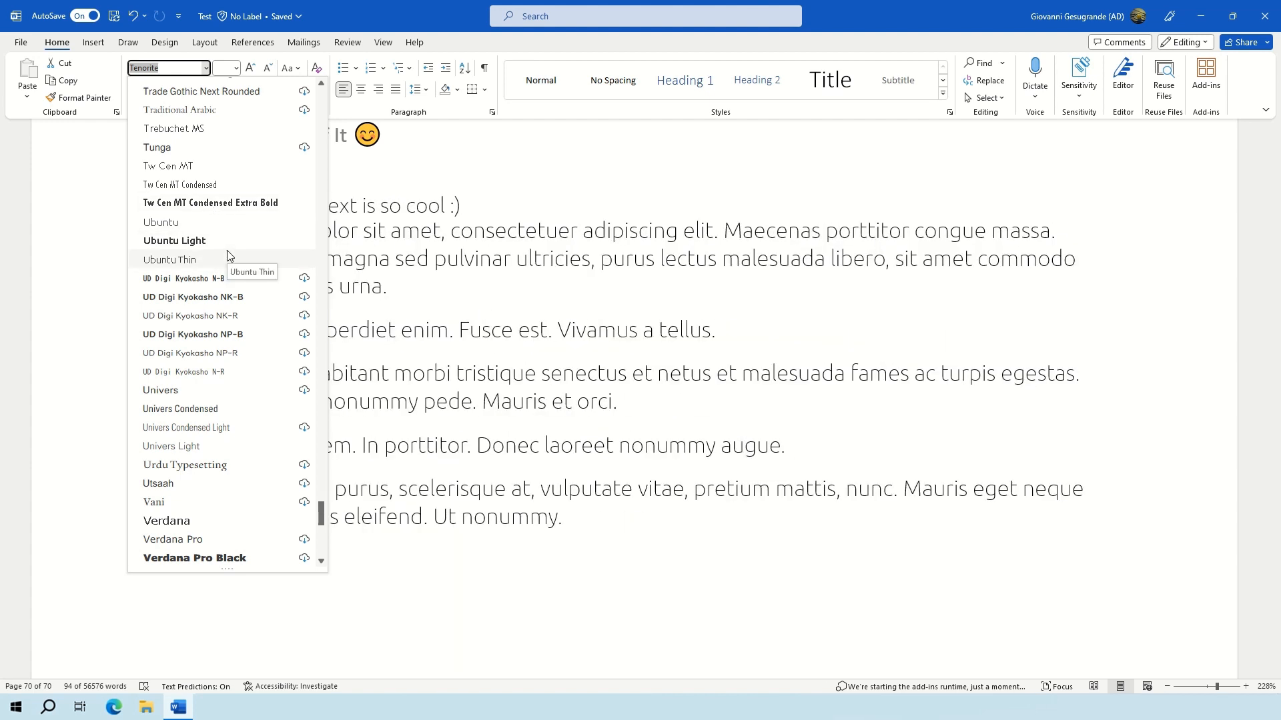
pyautogui.click(495, 254)
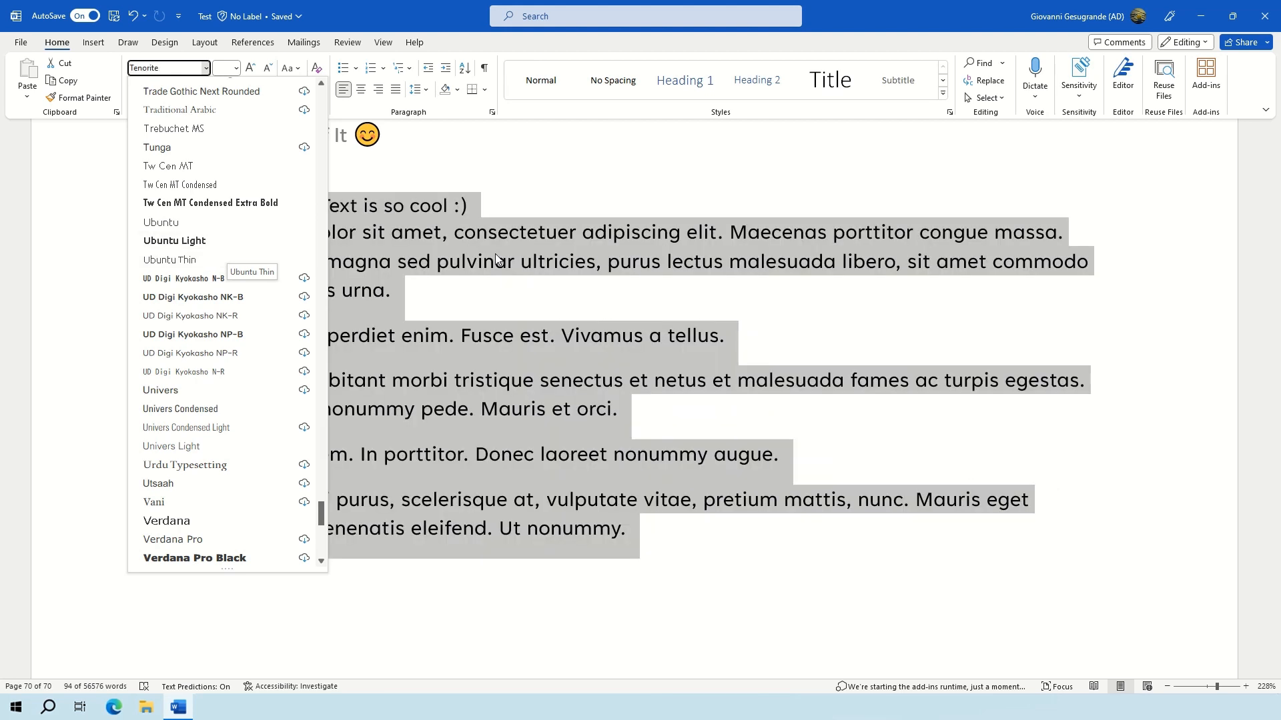
# Step: Set the font size of the selected text to 10, refine it to 9.5, and deselect the text
pyautogui.click(235, 68)
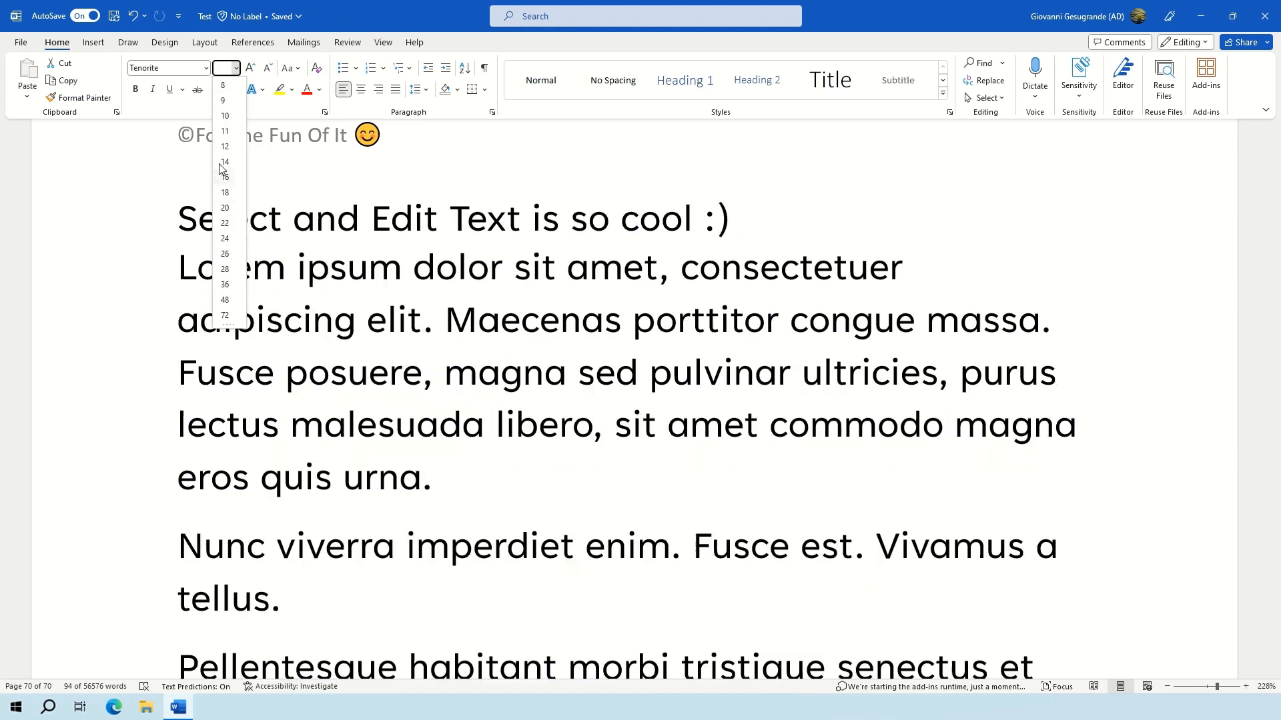
pyautogui.click(224, 116)
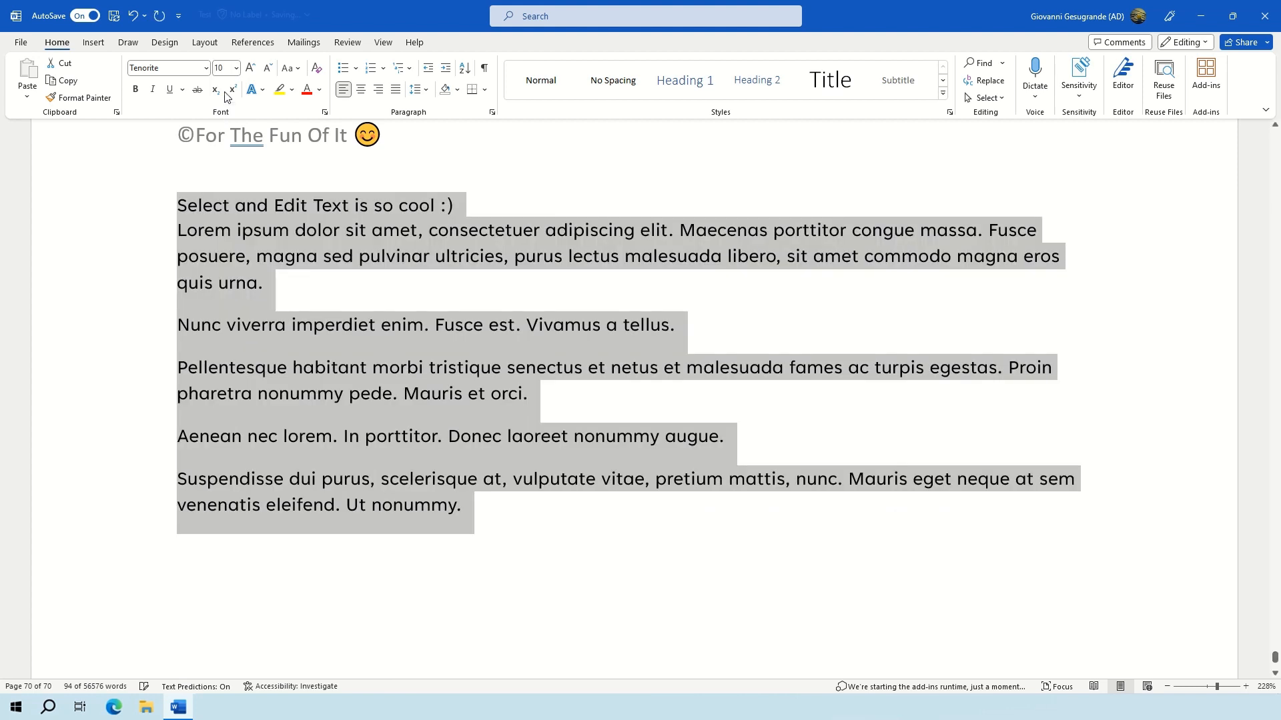
pyautogui.click(226, 69)
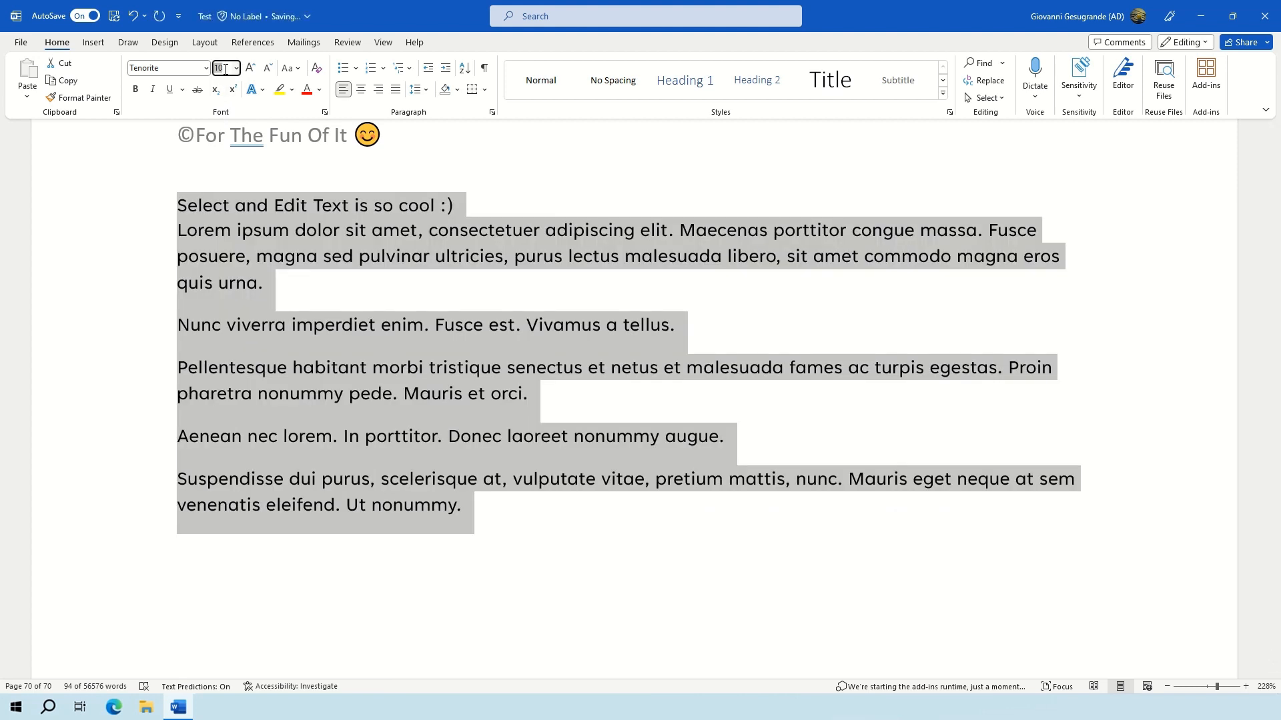
pyautogui.write('9.5')
pyautogui.press('Return')
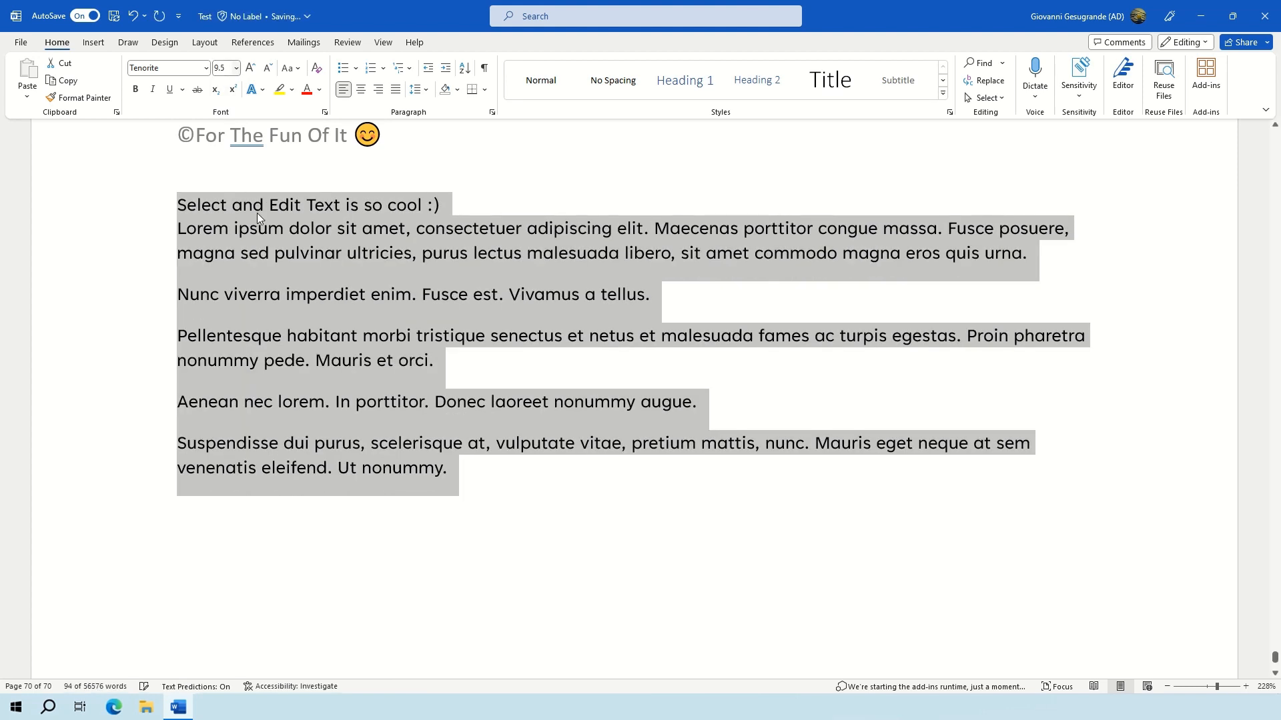
pyautogui.click(274, 359)
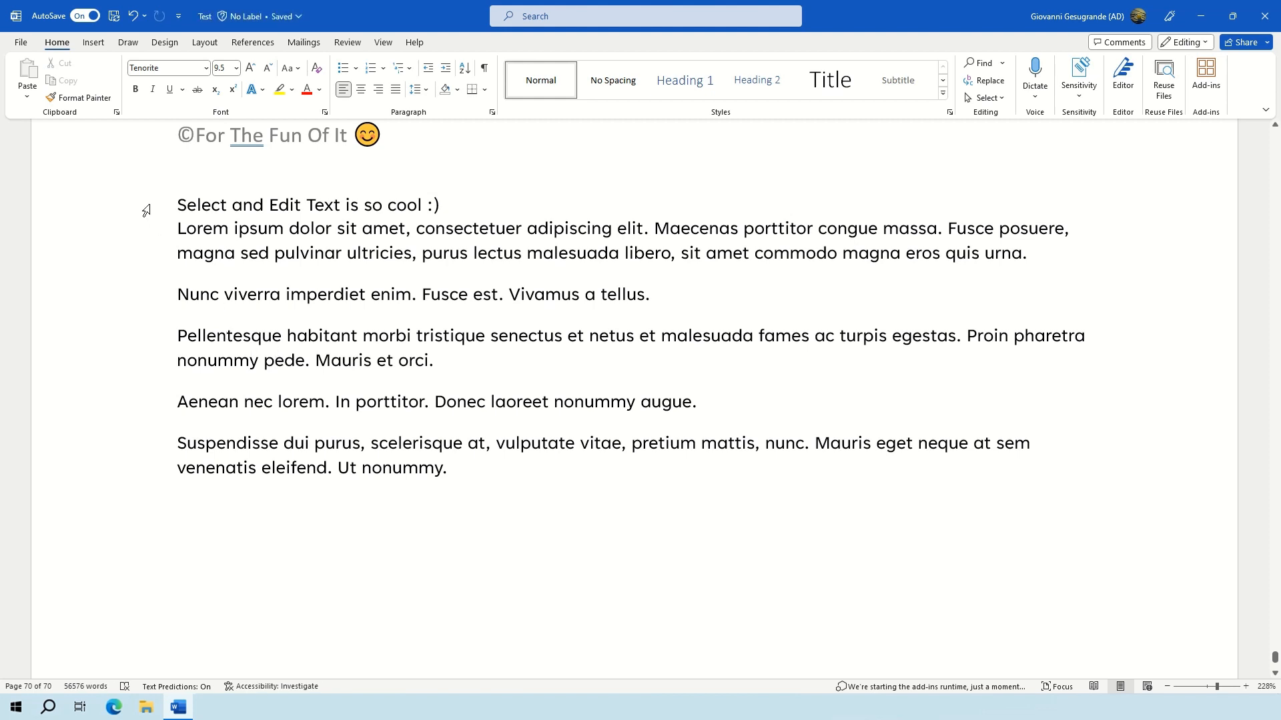
# Step: Colour the line "Select and Edit Text is so cool :)" and all paragraphs below it in the standard green
pyautogui.moveTo(146, 211); pyautogui.dragTo(198, 475)
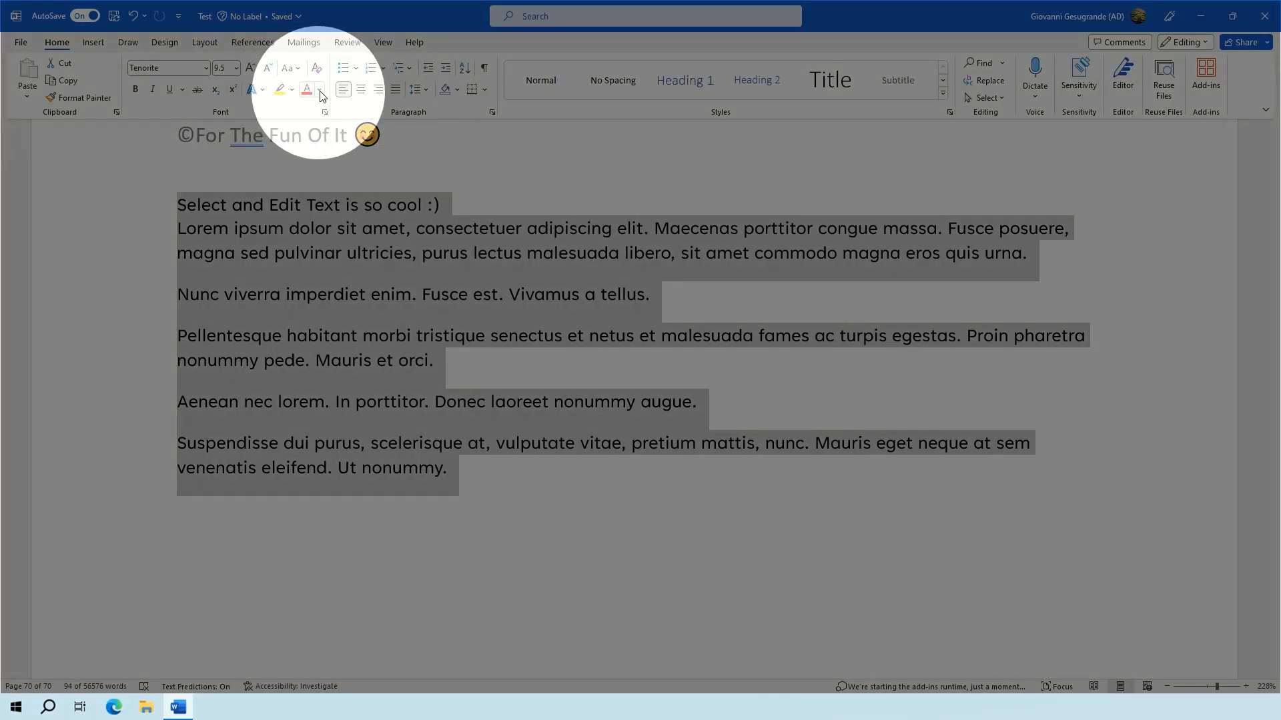
pyautogui.click(321, 92)
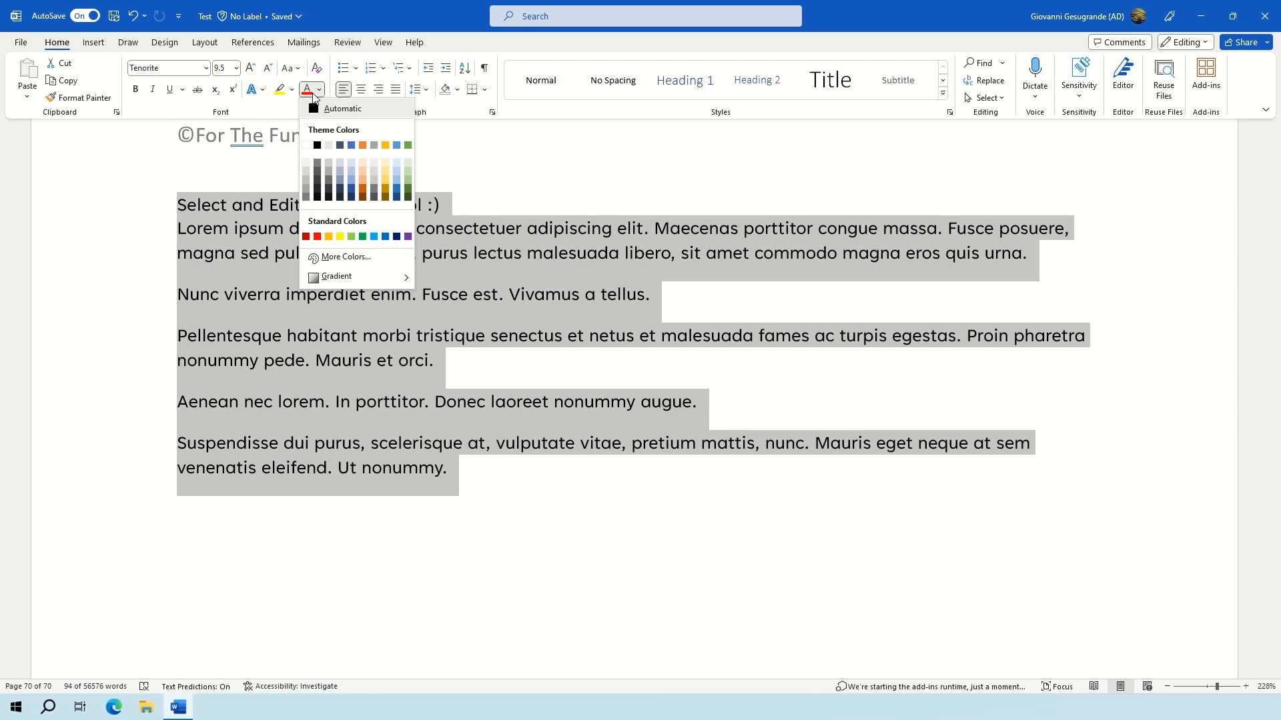
pyautogui.click(366, 240)
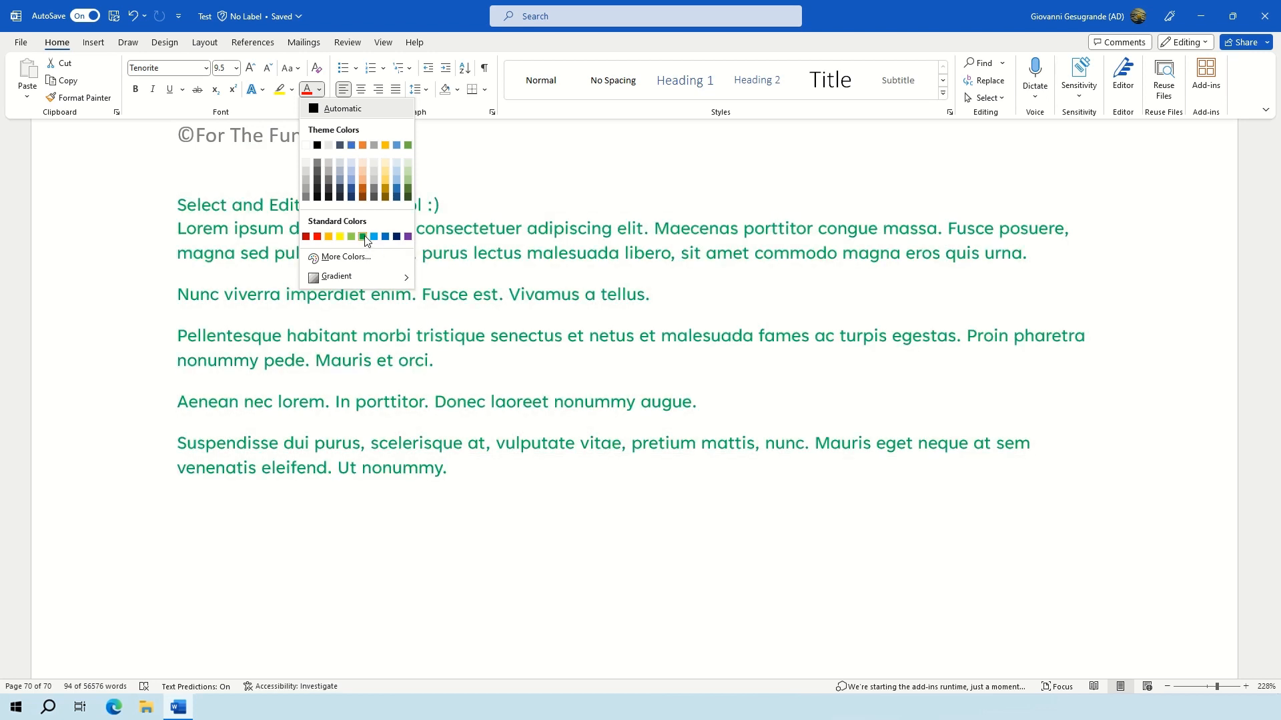
pyautogui.hotkey('ctrl', 'z')
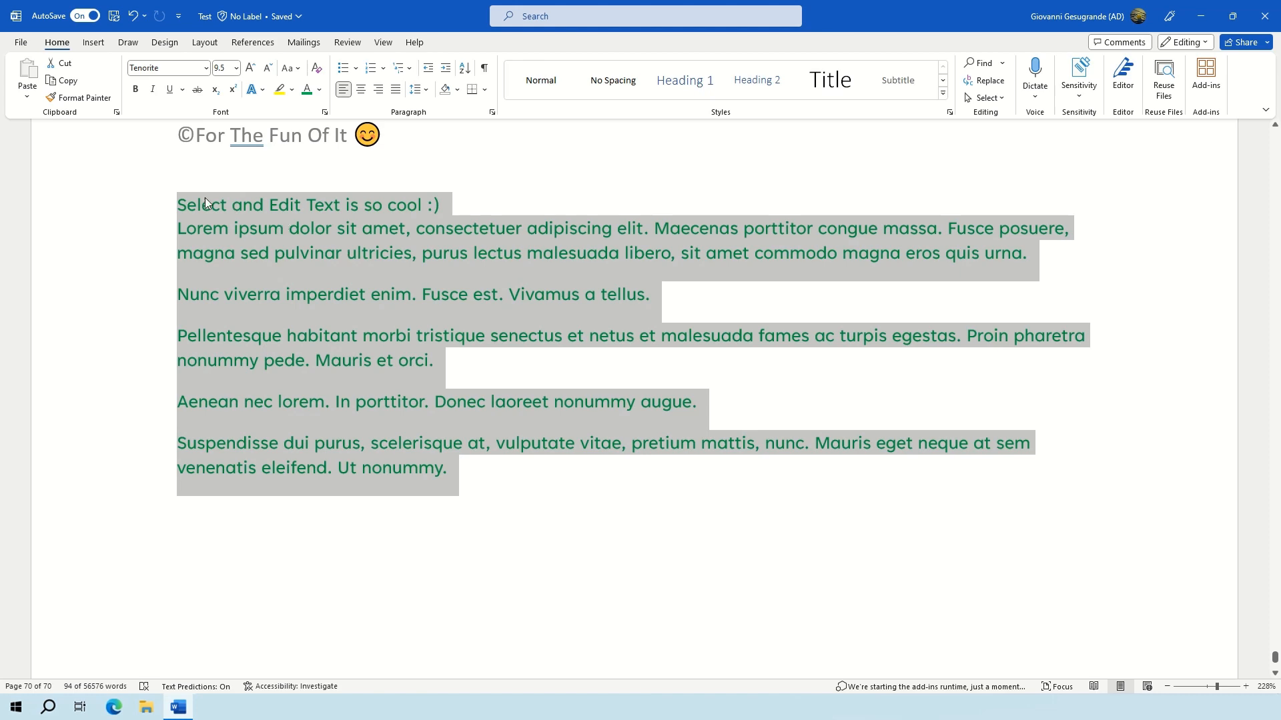
# Step: Make the selected green text bold and italic with a thick underline, and deselect it
pyautogui.click(136, 88)
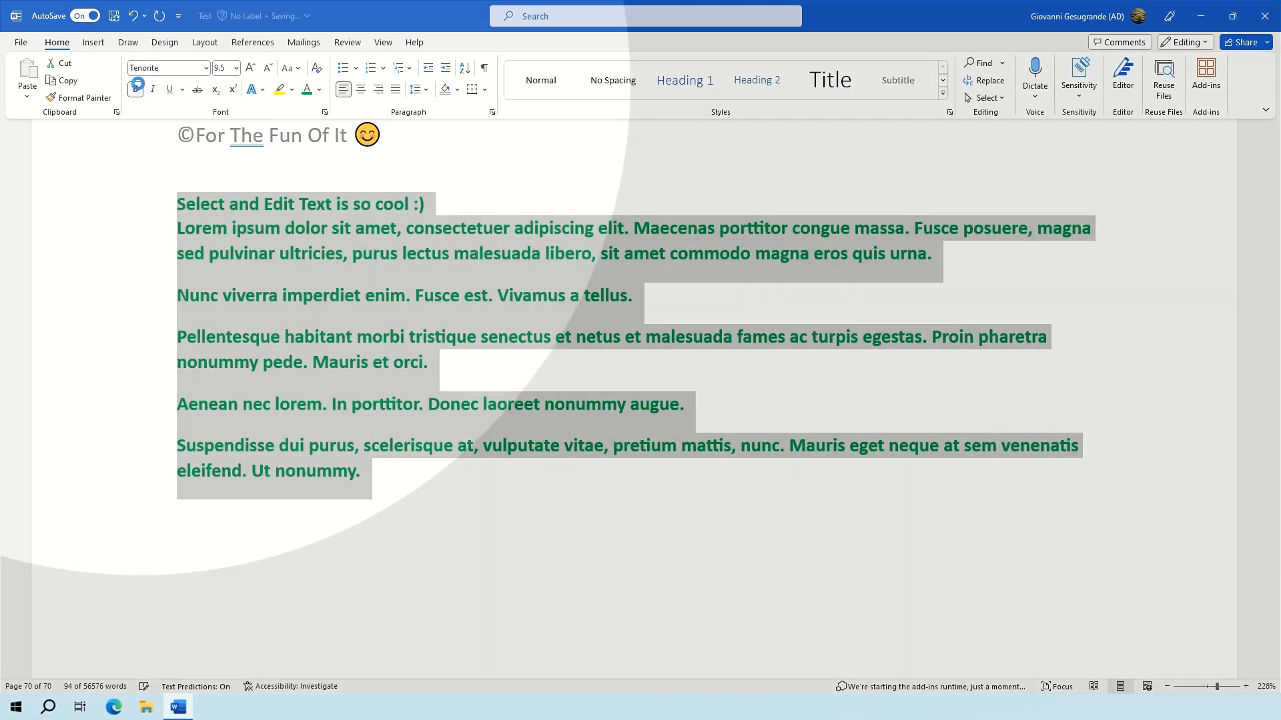
pyautogui.click(153, 89)
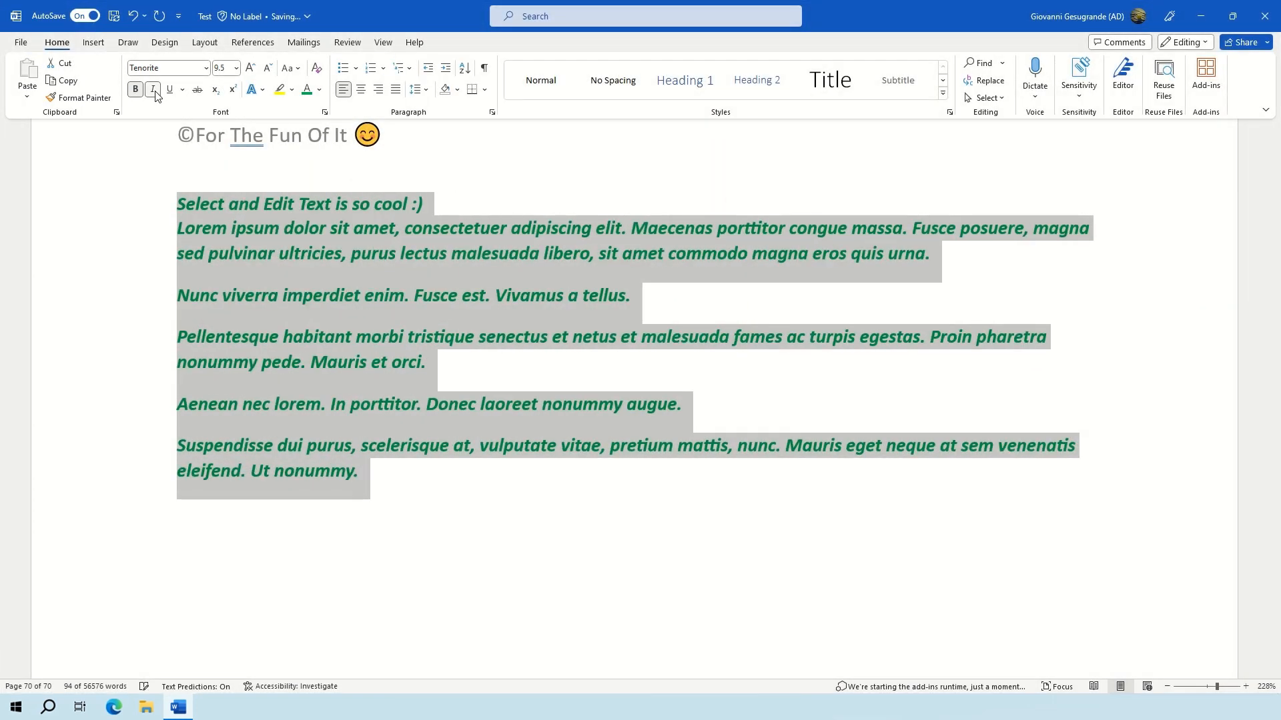
pyautogui.click(171, 90)
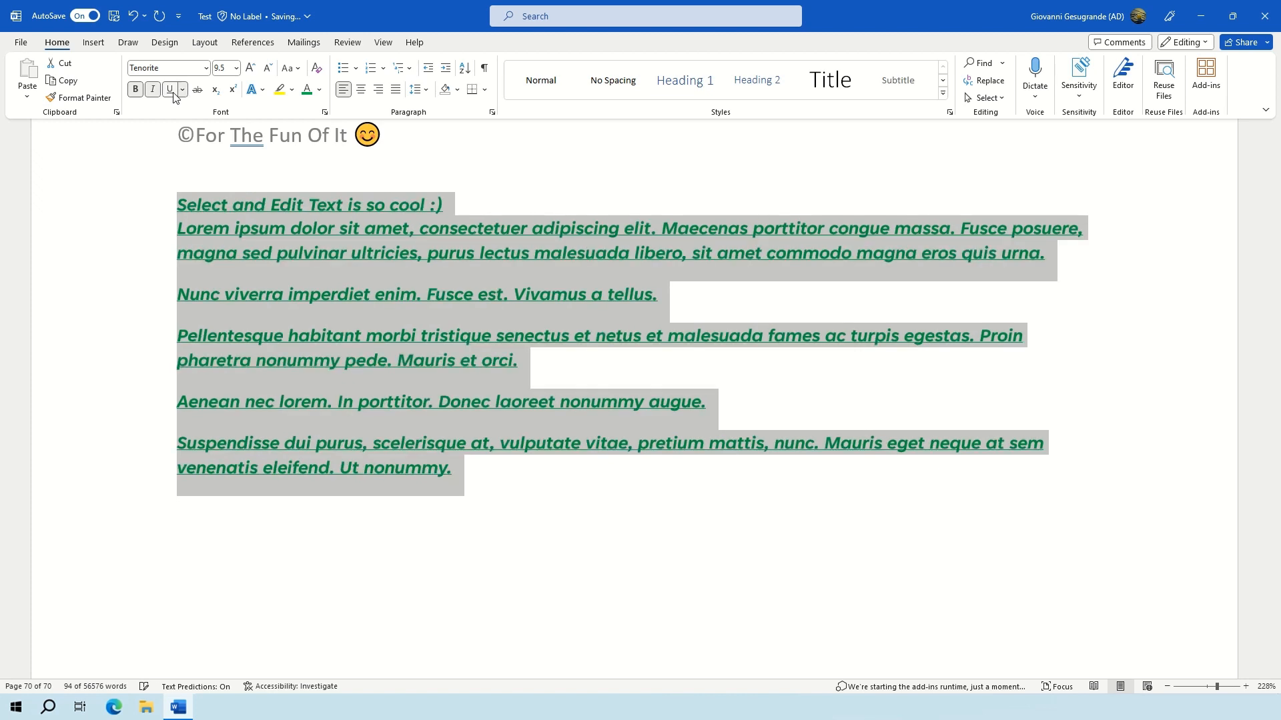
pyautogui.click(183, 92)
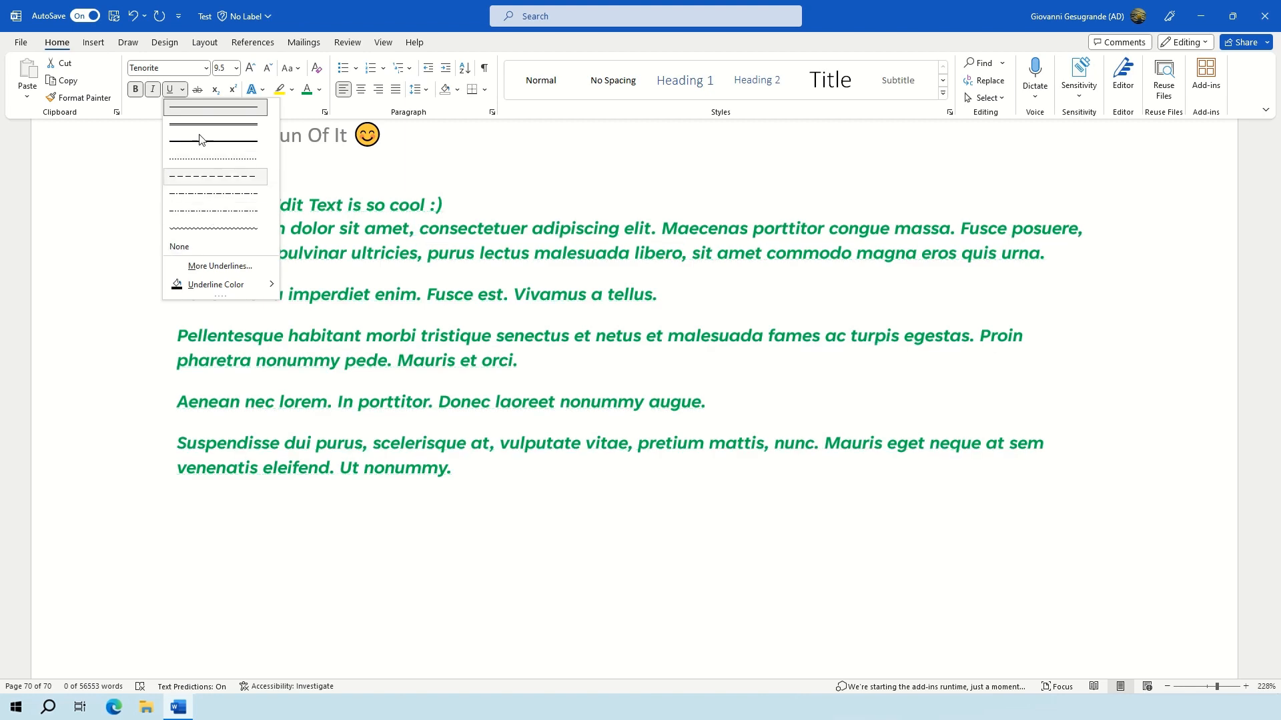
pyautogui.click(203, 143)
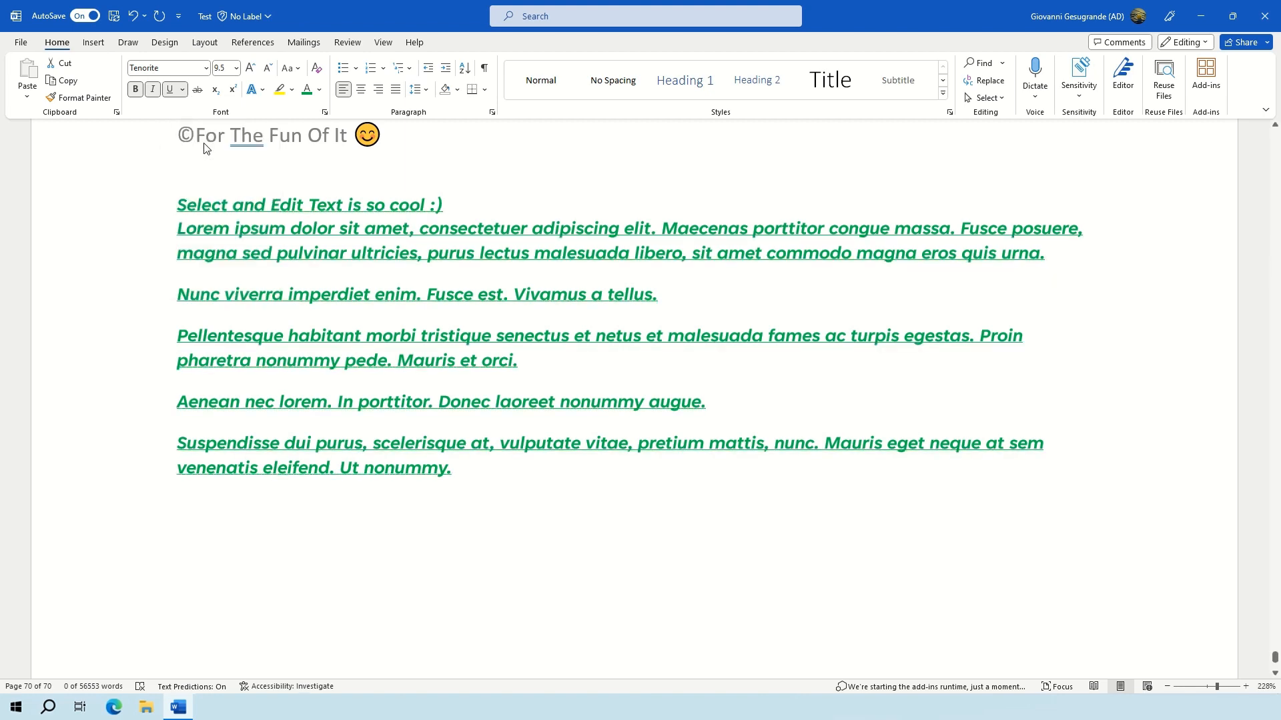
pyautogui.click(288, 257)
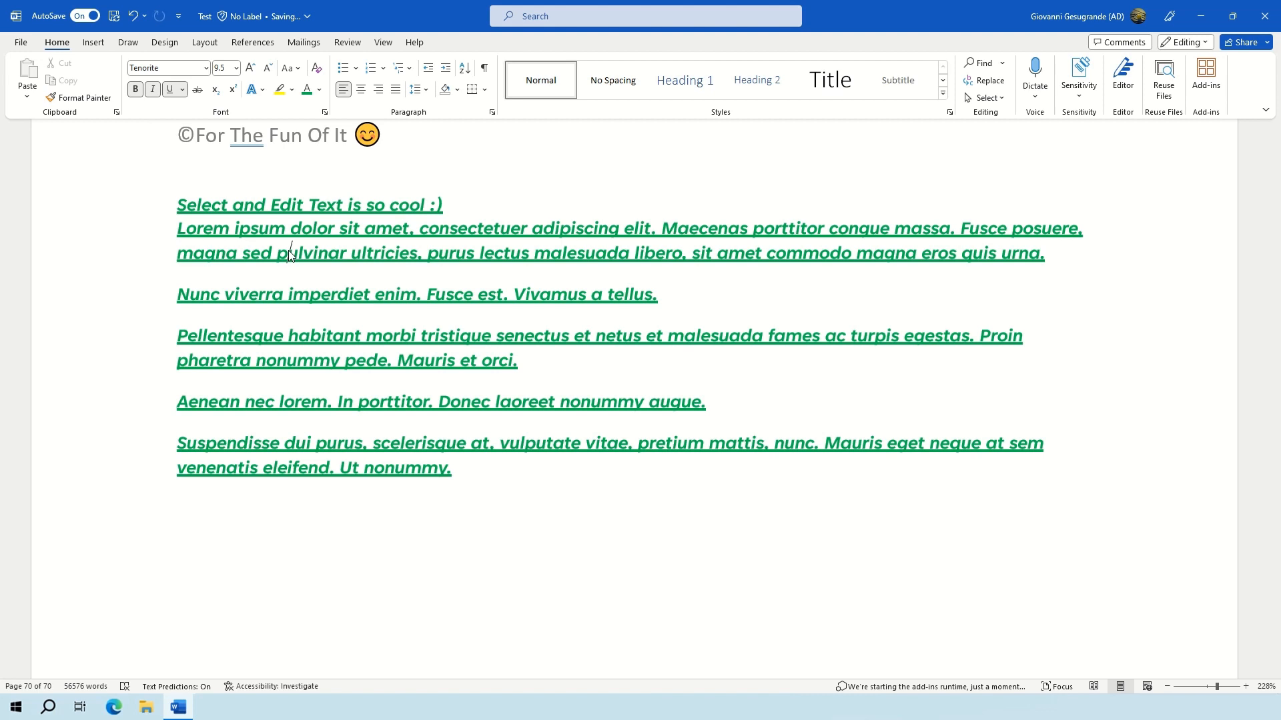
# Step: Clear all formatting from the line "Select and Edit Text is so cool :)" and the paragraphs below it
pyautogui.moveTo(144, 203); pyautogui.dragTo(238, 463)
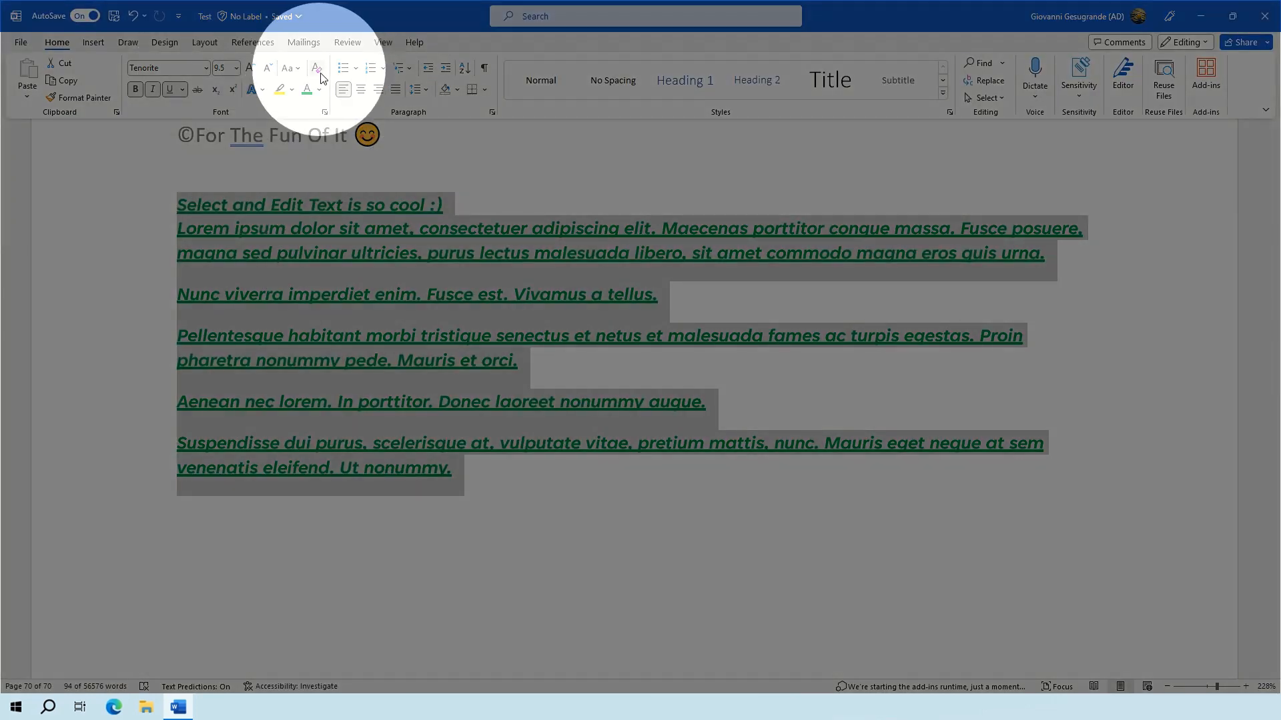
pyautogui.click(319, 69)
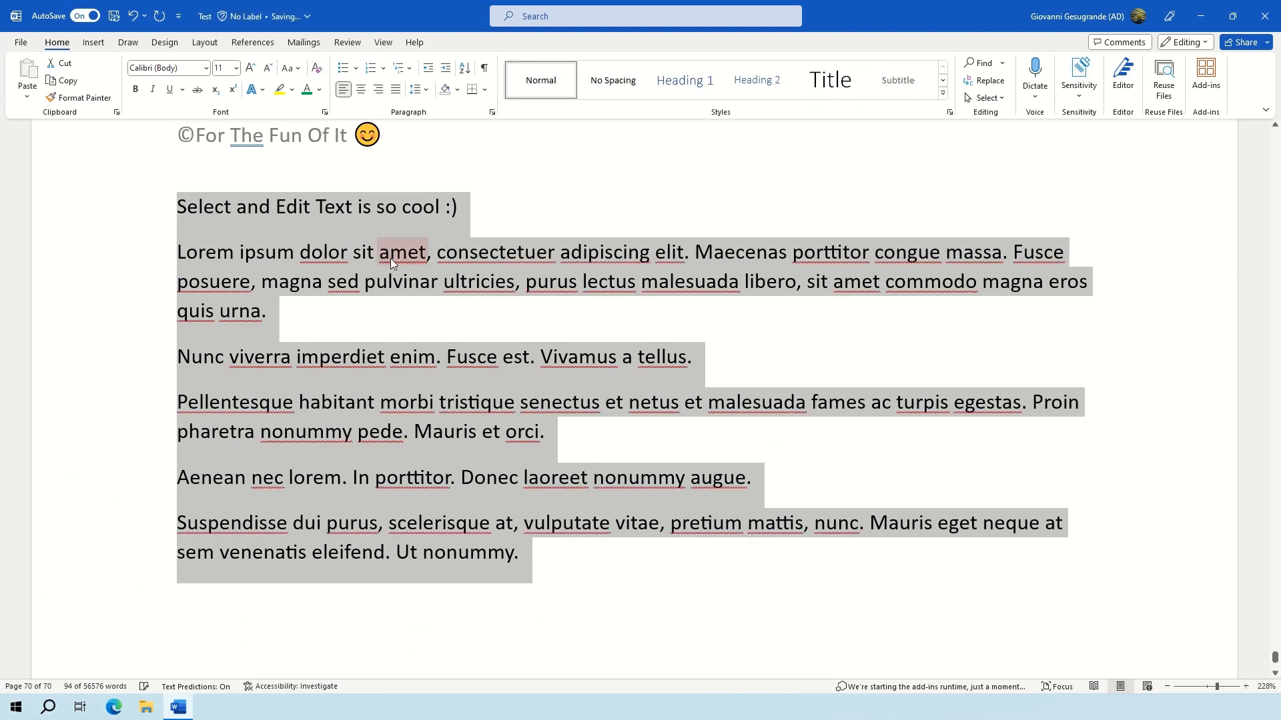
pyautogui.click(437, 329)
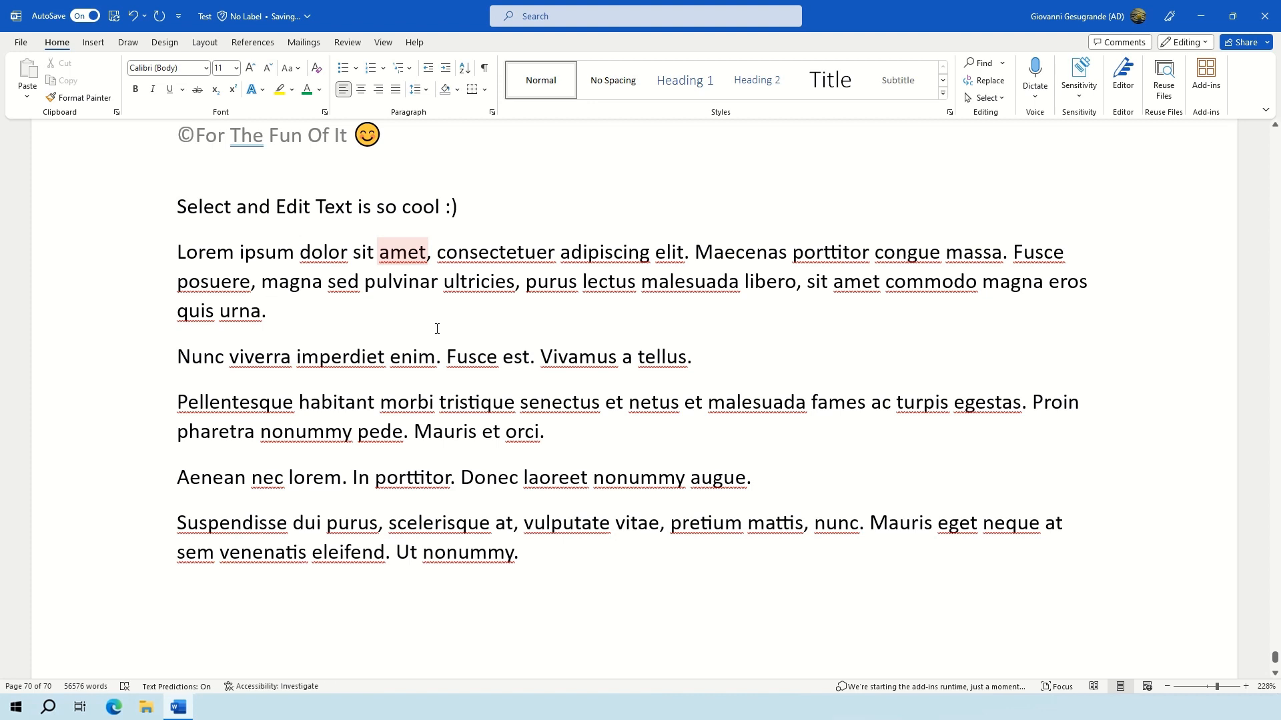
# Step: Turn the line "Select and Edit Text is so cool :)" and the paragraphs below it into a bulleted list with check mark bullets
pyautogui.click(198, 212)
pyautogui.moveTo(226, 249); pyautogui.dragTo(623, 592)
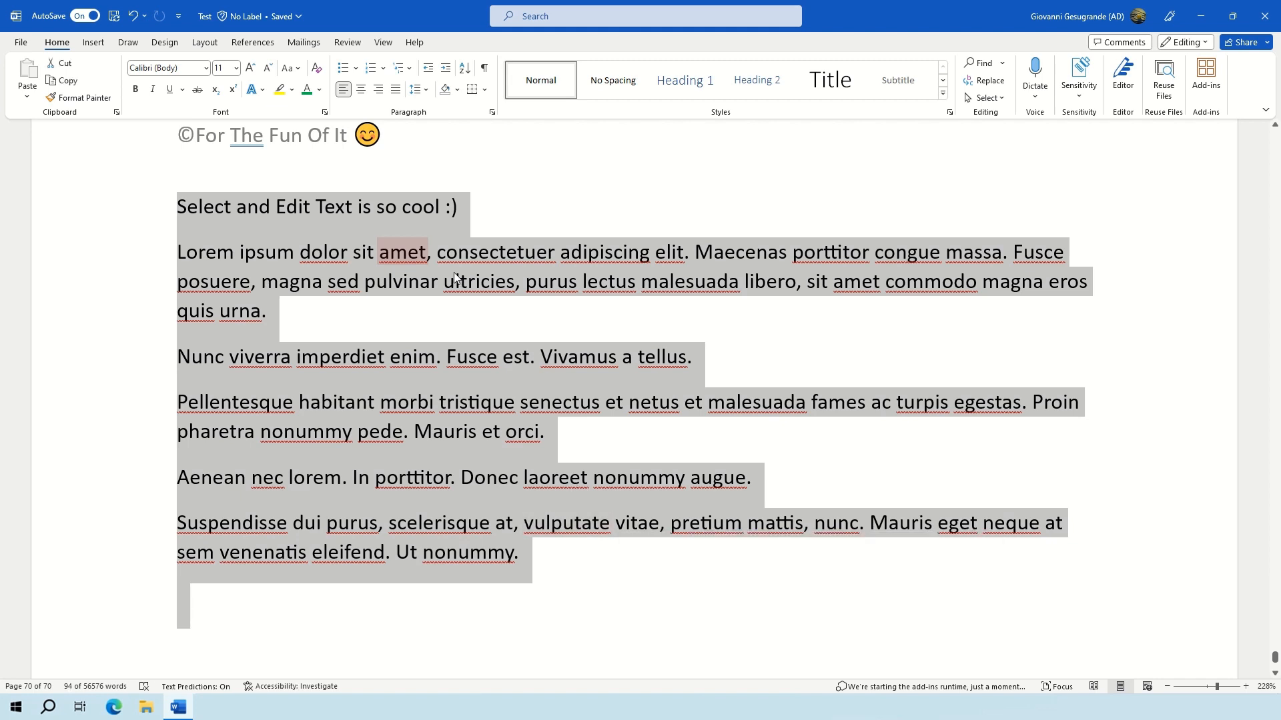
pyautogui.click(344, 69)
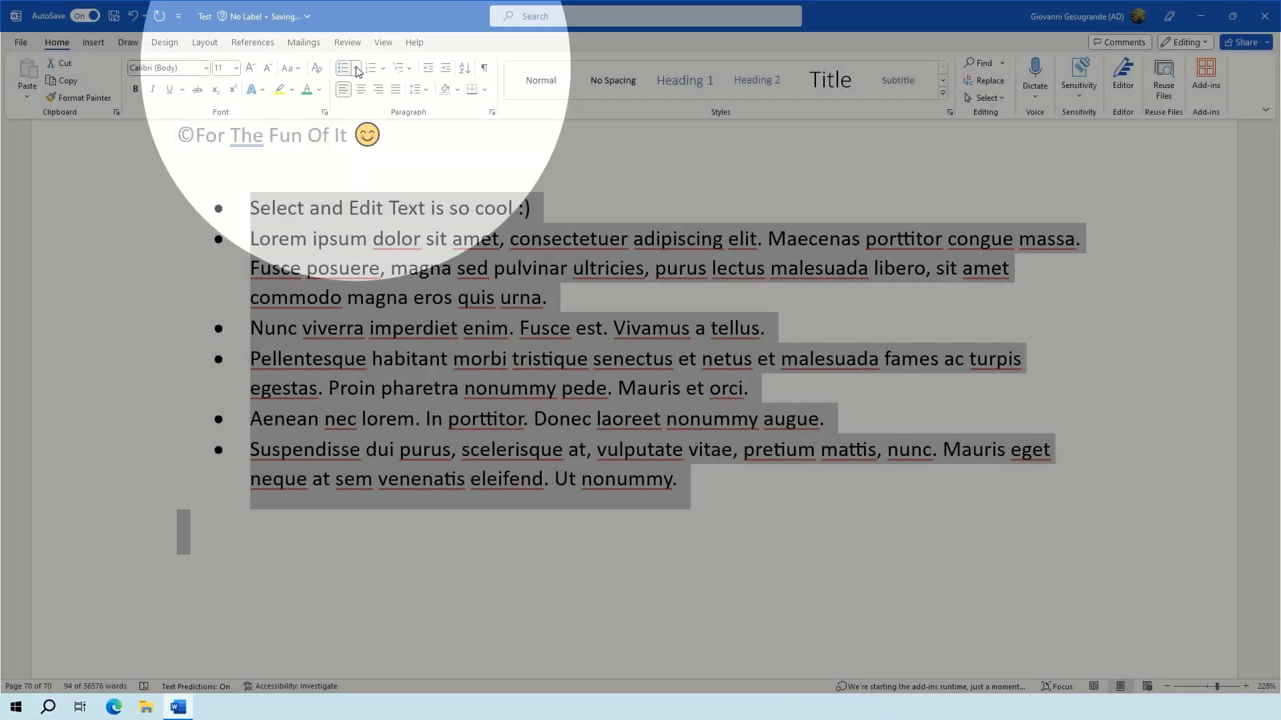
pyautogui.click(357, 70)
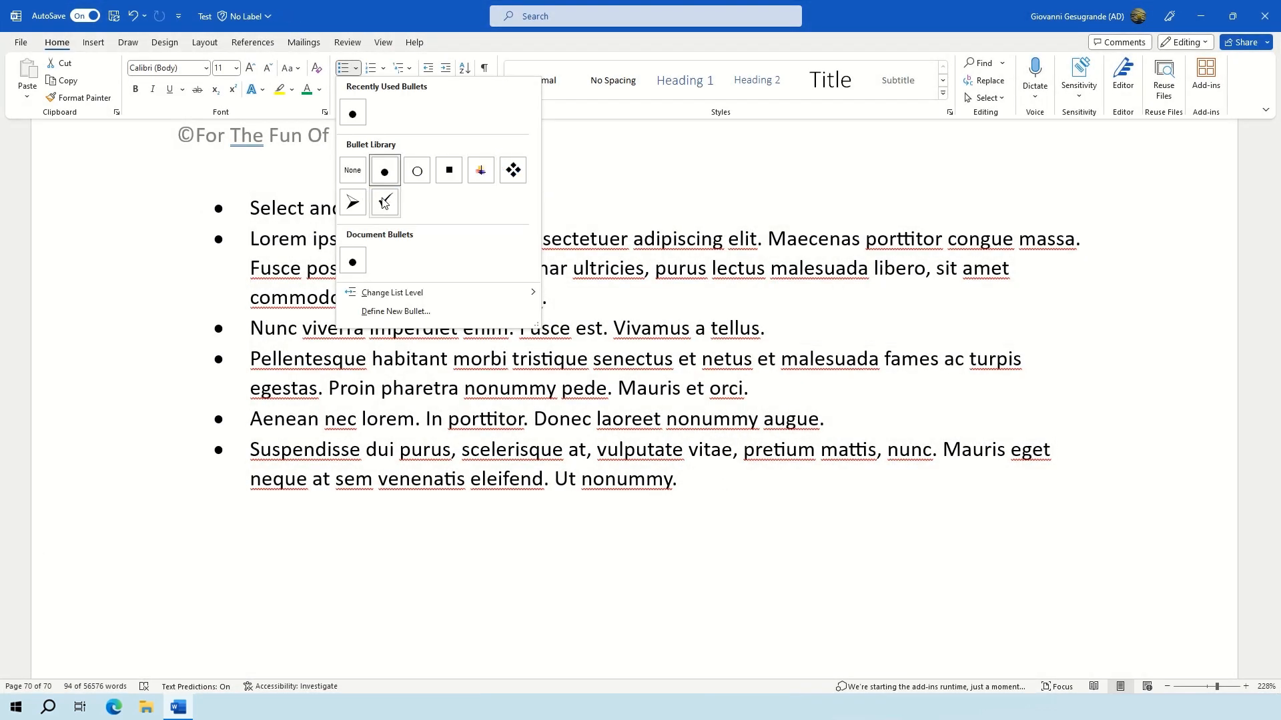
pyautogui.click(385, 204)
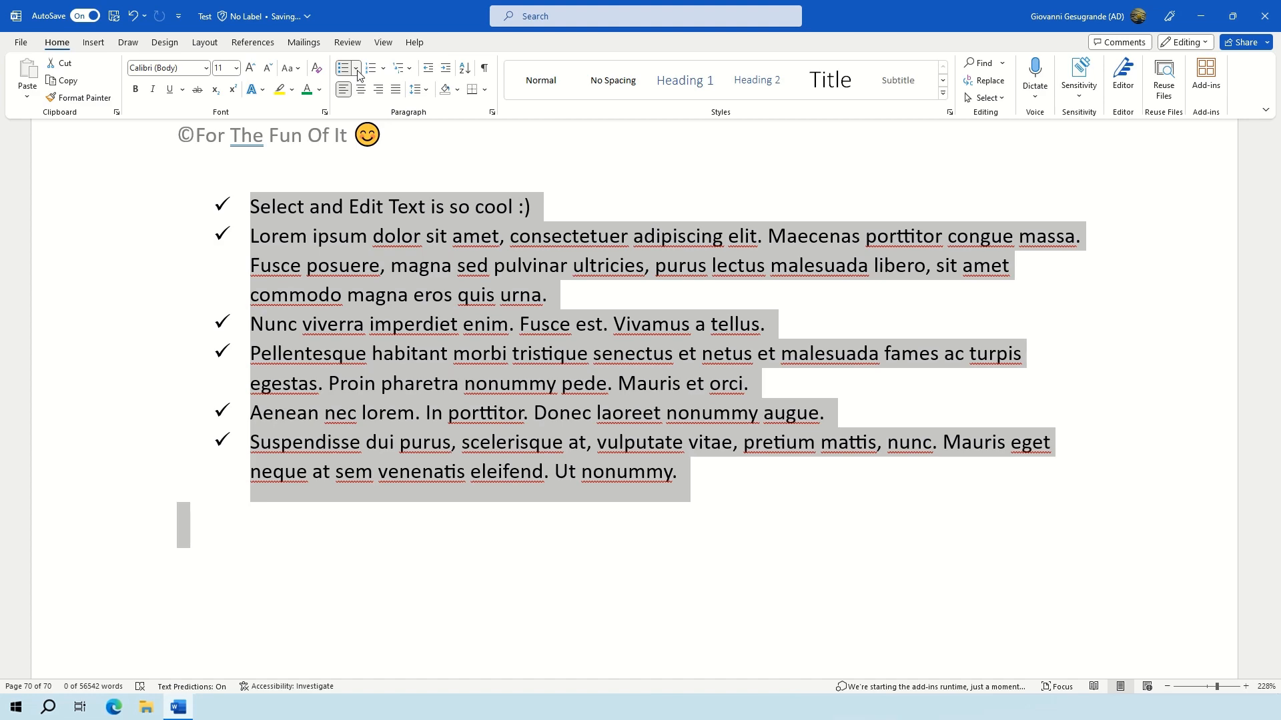
# Step: Define the circled-dot Wingdings symbol as a new bullet, apply it to the check-marked list, review the bullet library and deselect the list
pyautogui.click(355, 68)
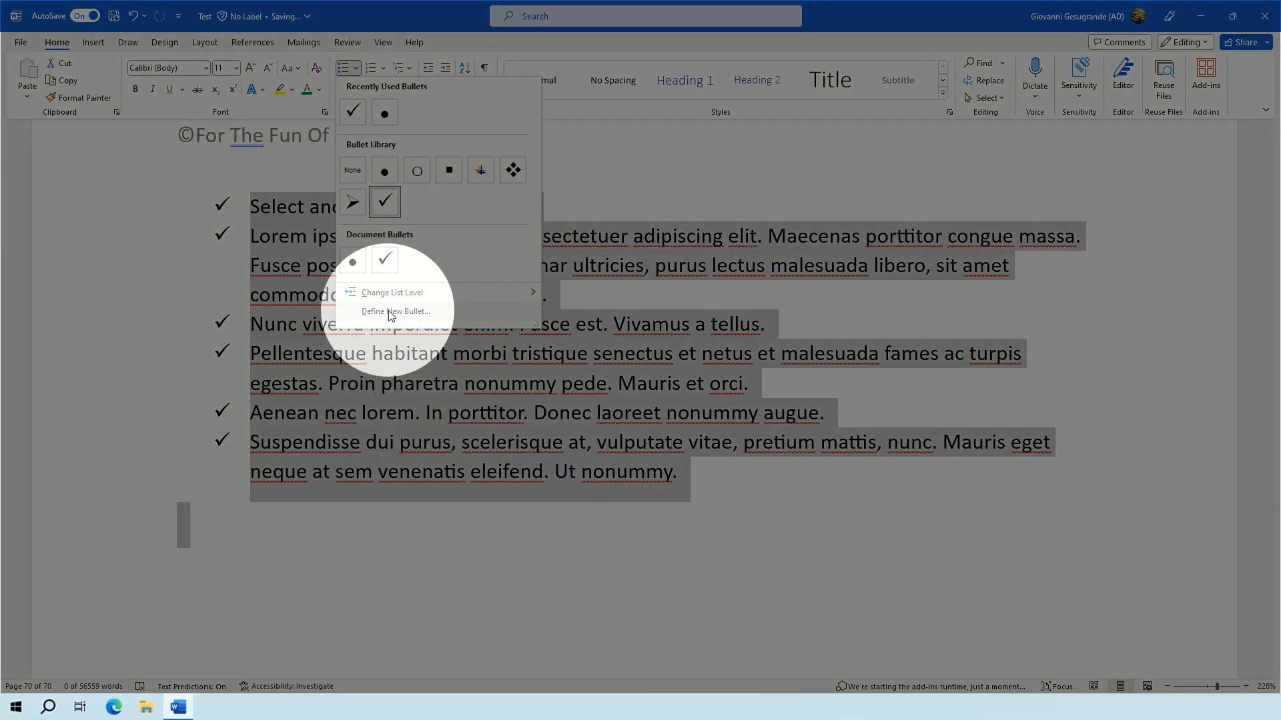
pyautogui.click(394, 311)
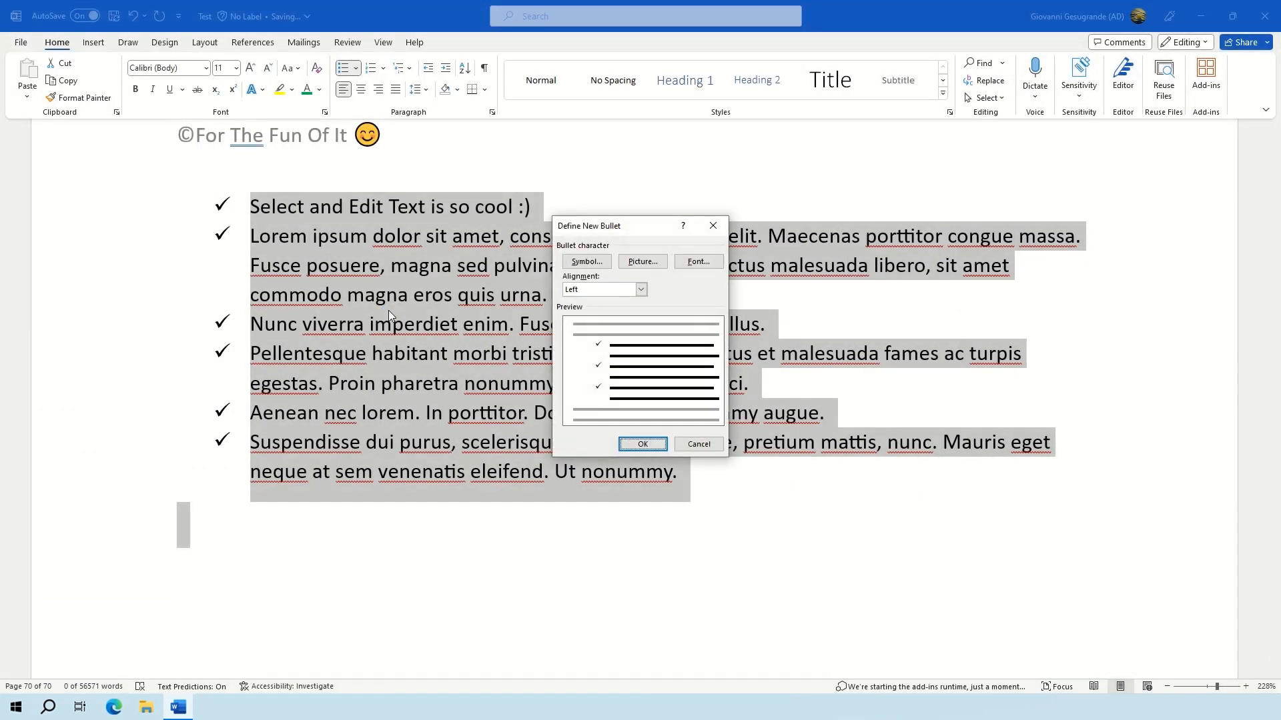
pyautogui.click(580, 264)
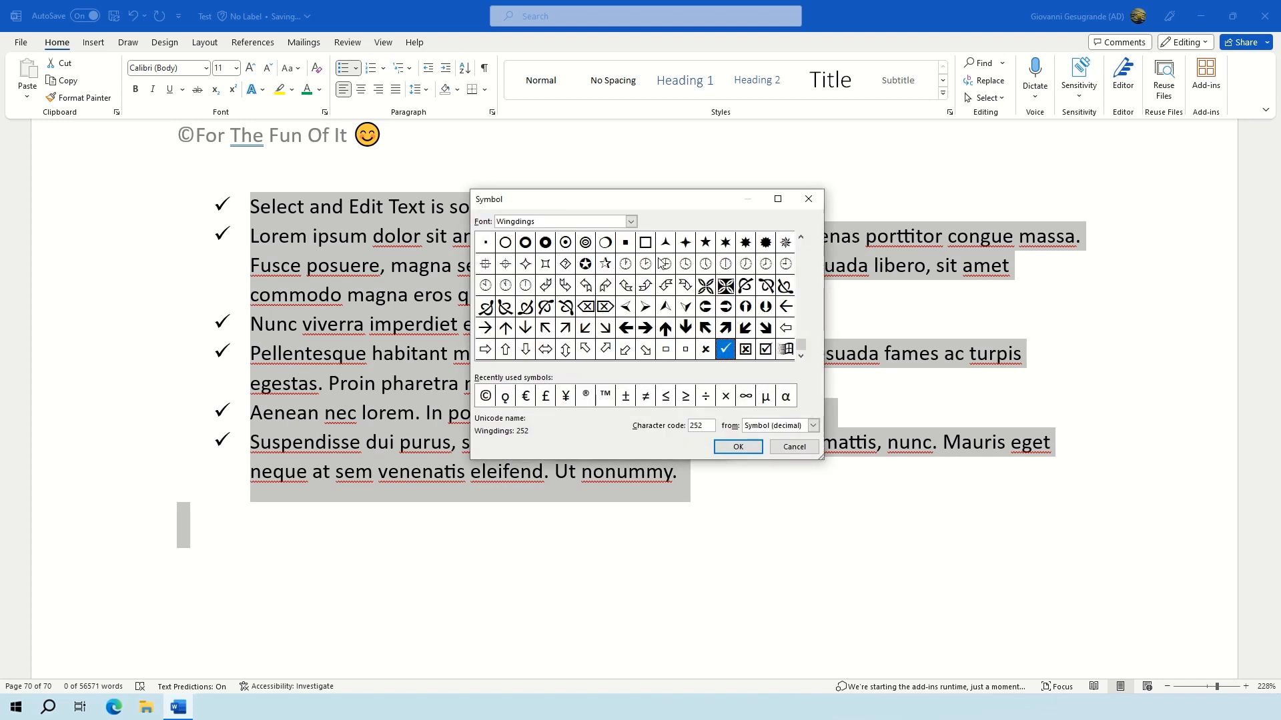
pyautogui.doubleClick(566, 242)
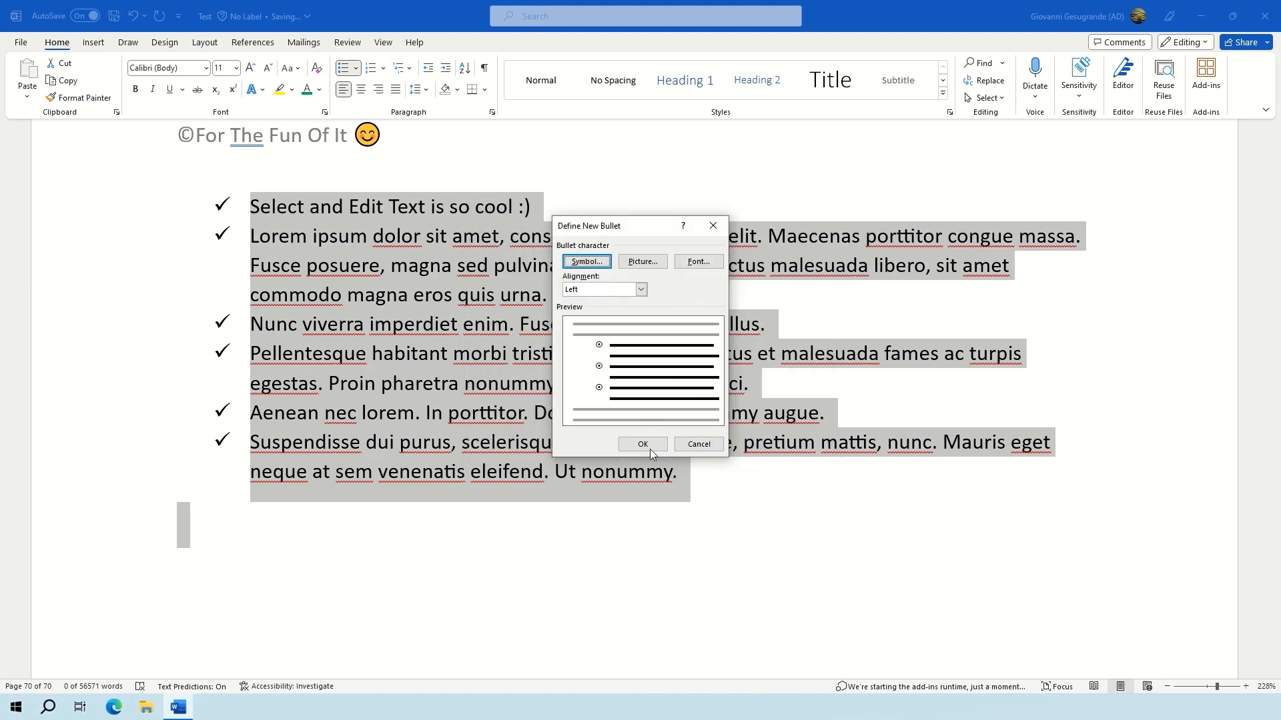
pyautogui.click(650, 449)
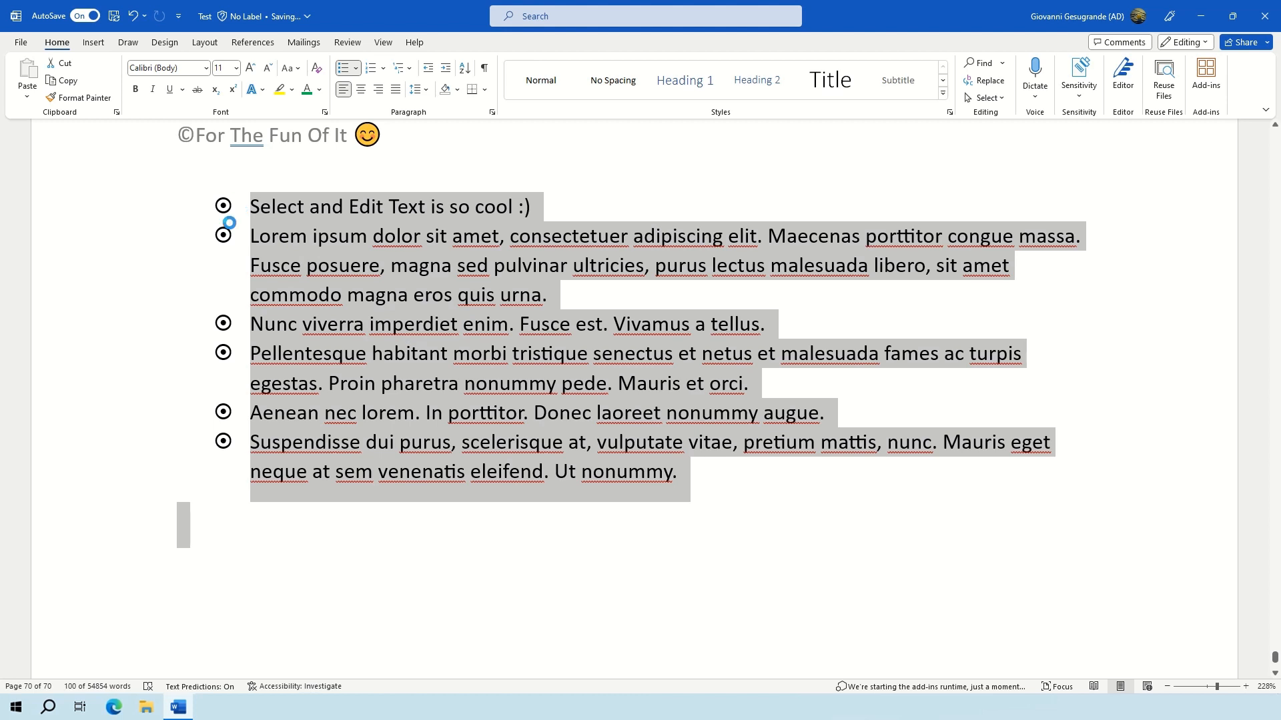
pyautogui.click(357, 68)
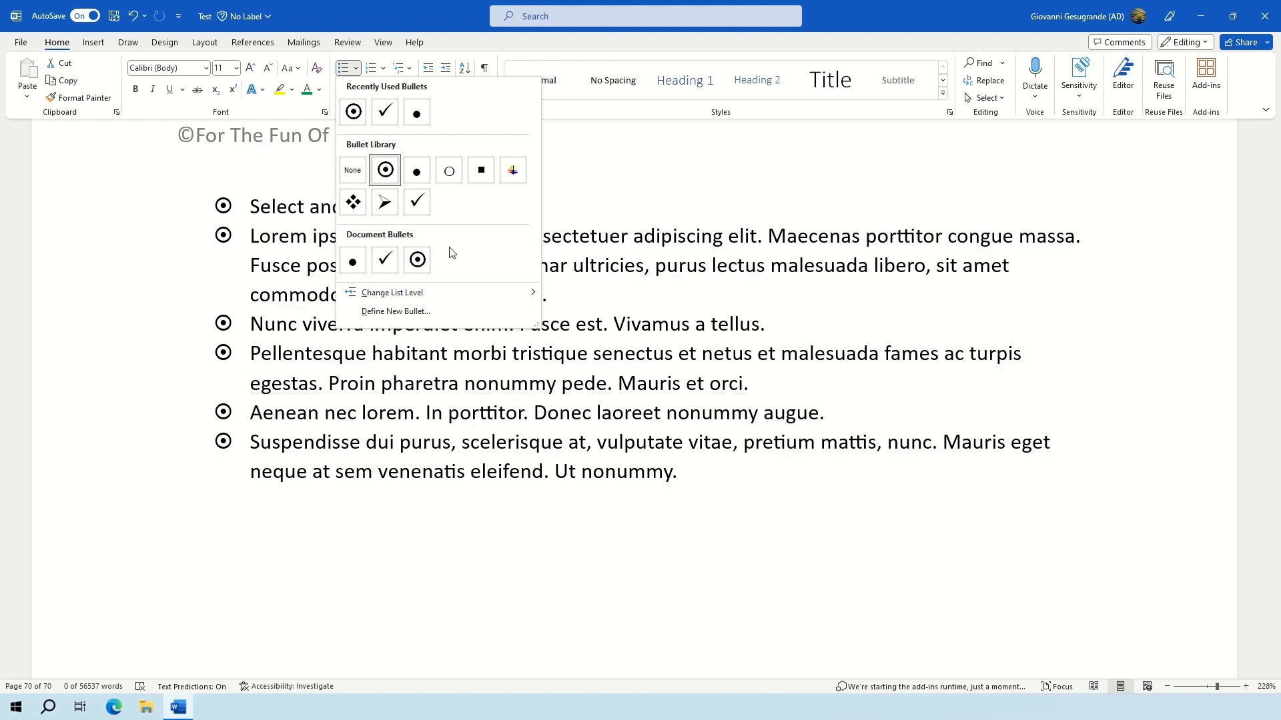
pyautogui.click(467, 417)
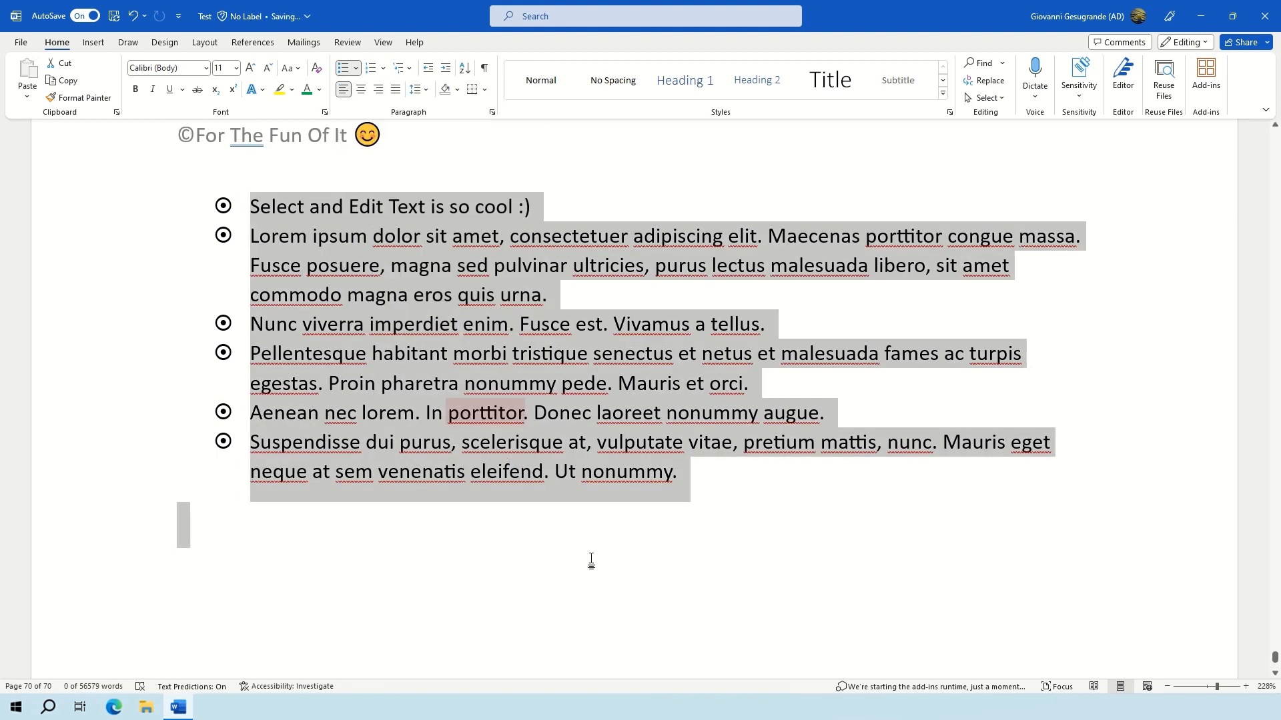
pyautogui.click(667, 522)
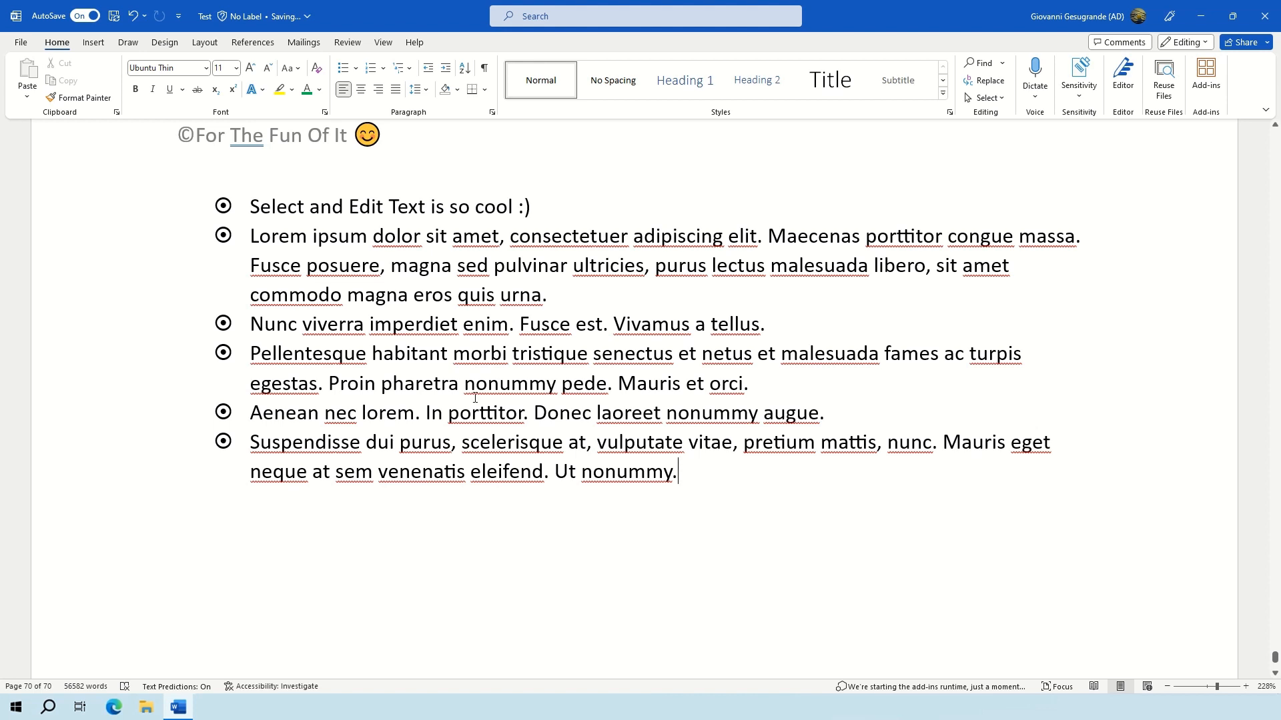
# Step: Convert the whole circled-dot bulleted list to a numbered list and clear all its formatting
pyautogui.moveTo(475, 398); pyautogui.dragTo(223, 205)
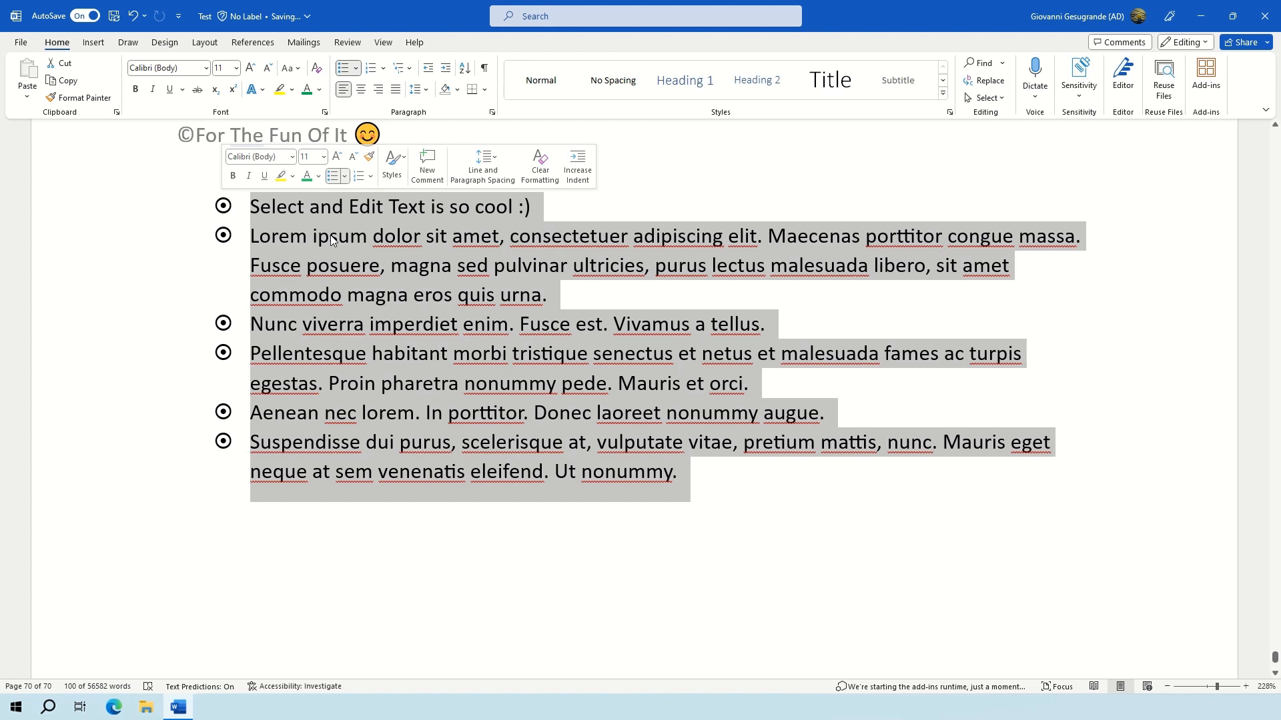
pyautogui.click(366, 68)
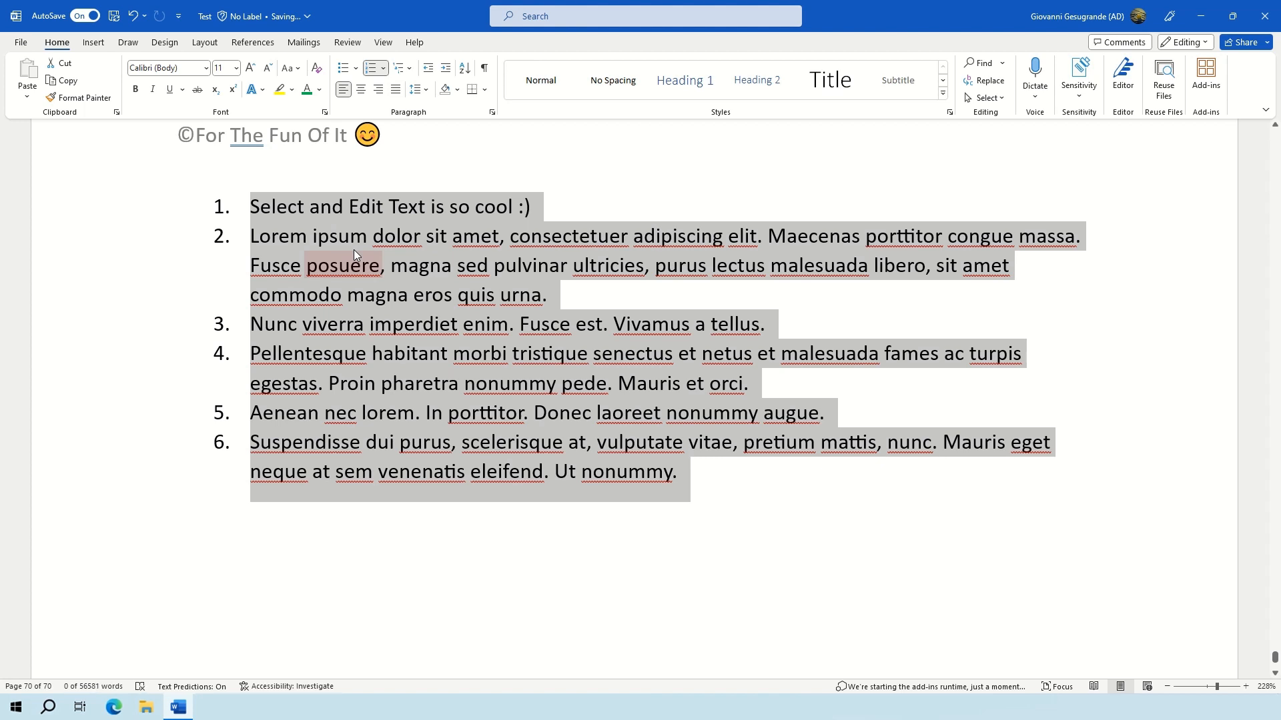
pyautogui.click(318, 69)
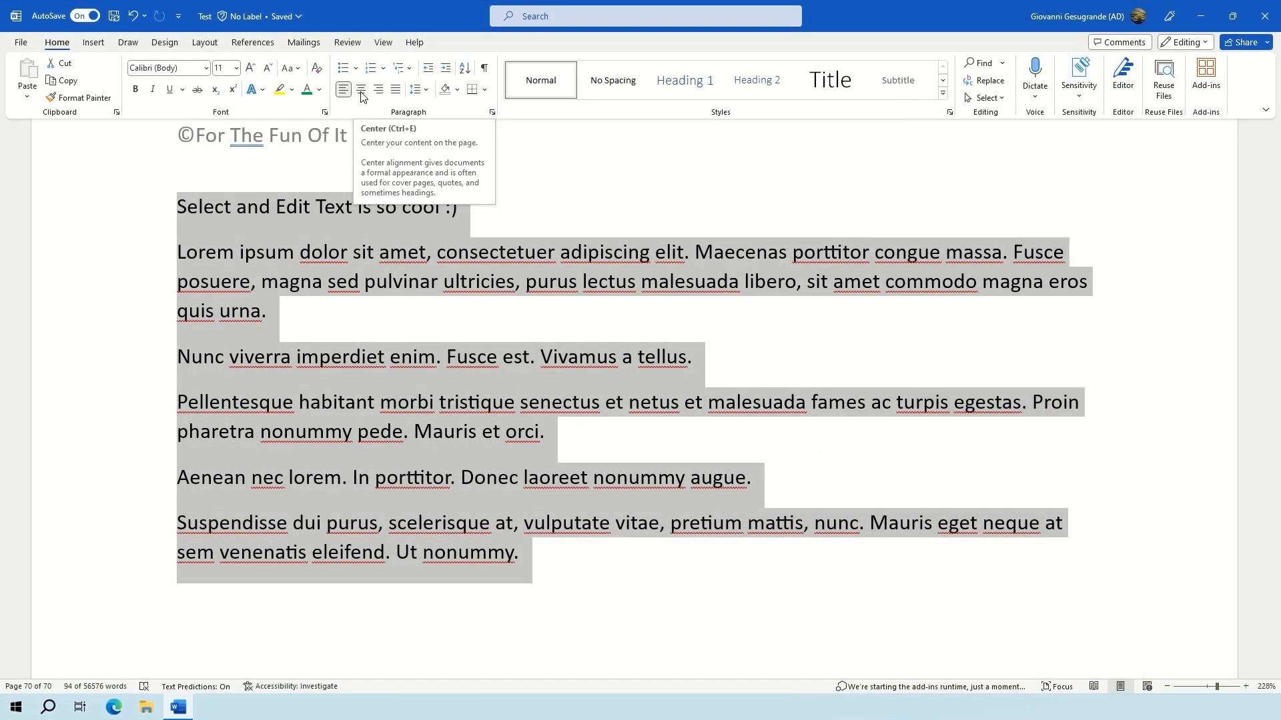
# Step: Try centred and right alignment on the selected paragraphs and finish with justified alignment
pyautogui.click(362, 97)
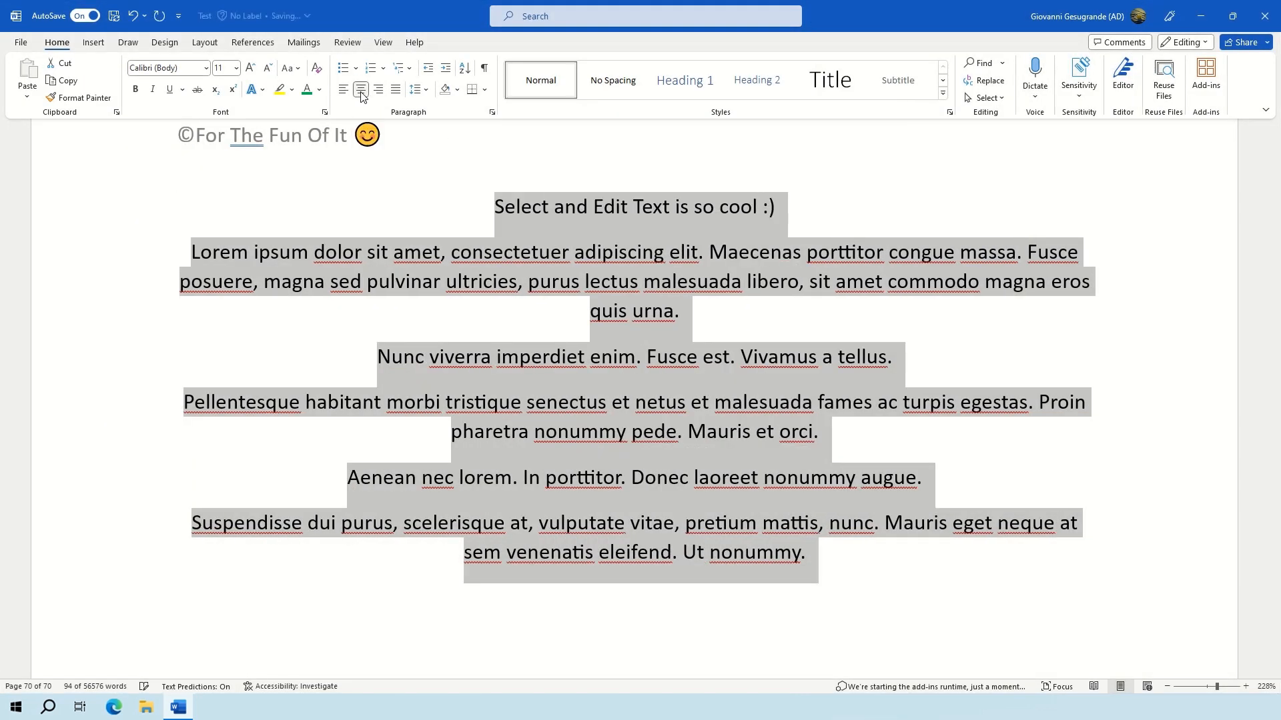
pyautogui.click(377, 94)
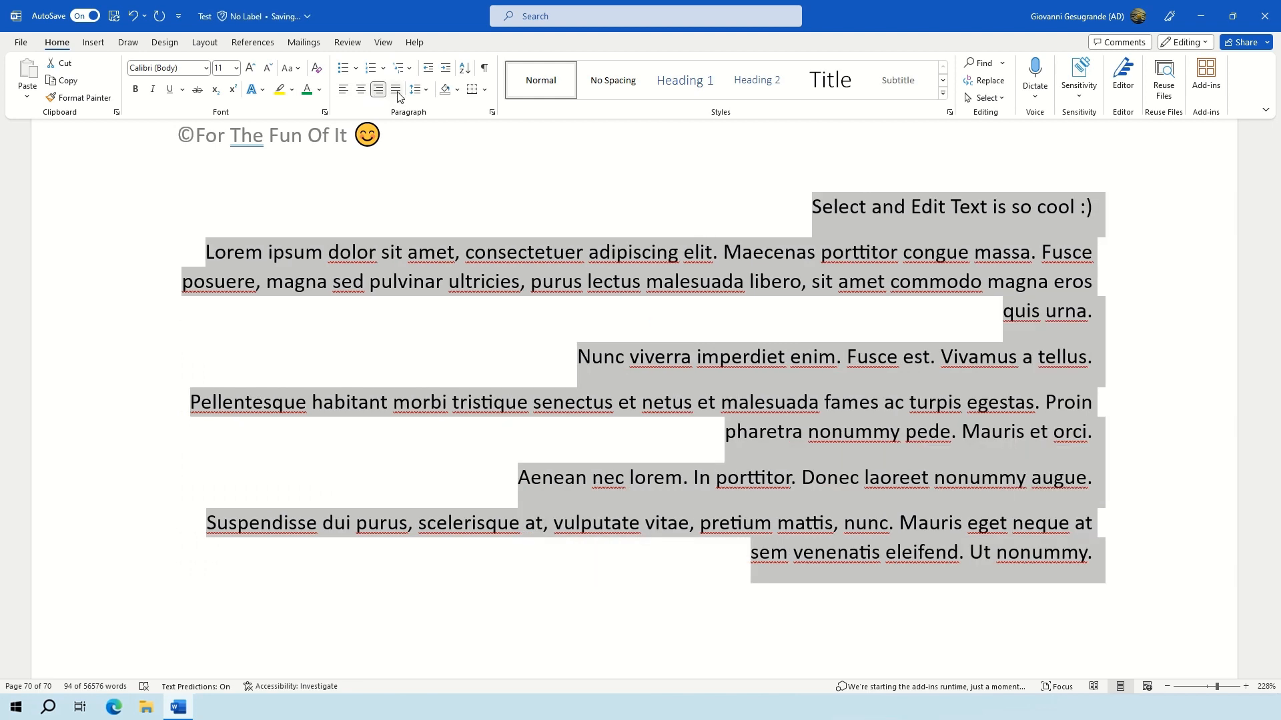
pyautogui.click(396, 91)
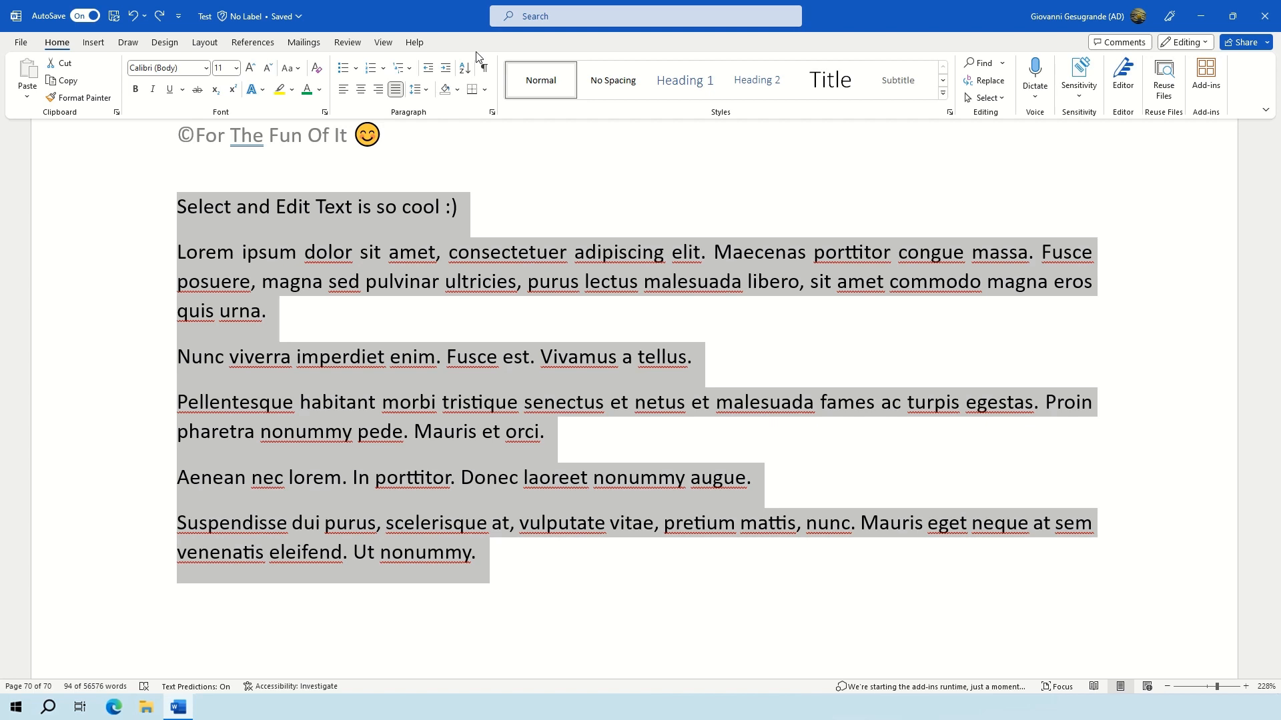
# Step: Shade the selected paragraphs with Orange, Accent 2, Lighter 80% and deselect them
pyautogui.click(459, 89)
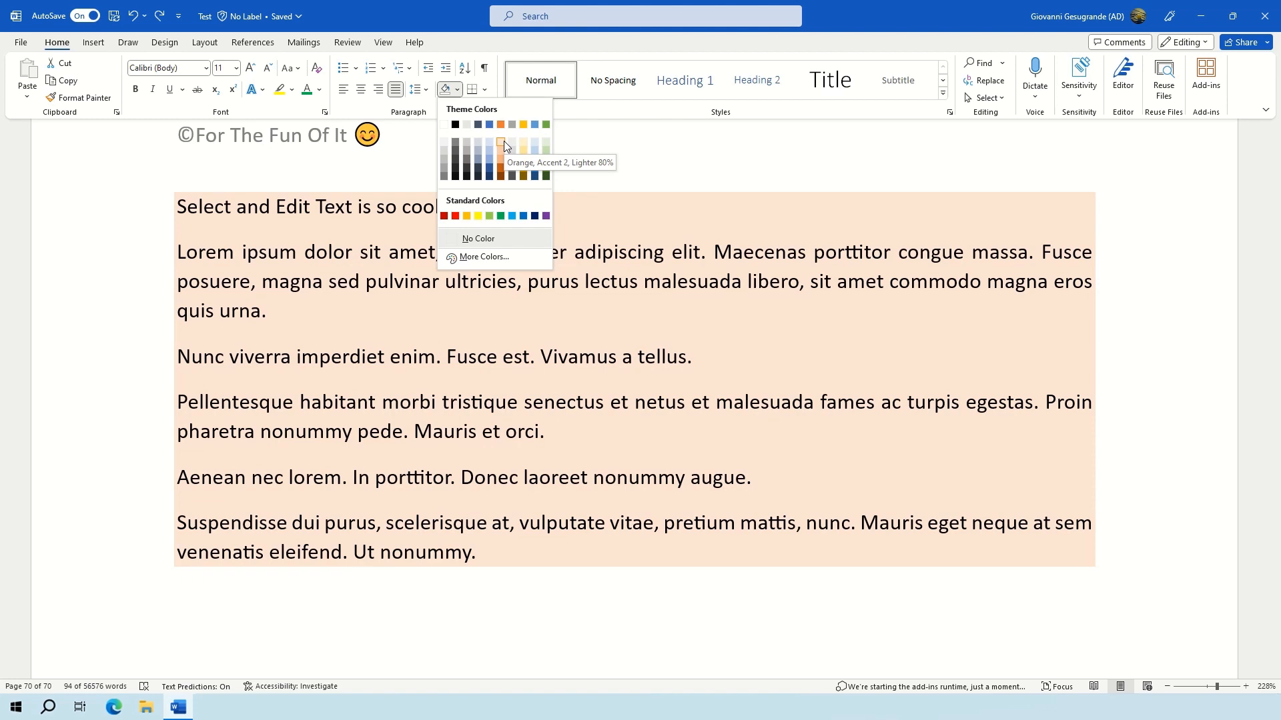
pyautogui.click(503, 141)
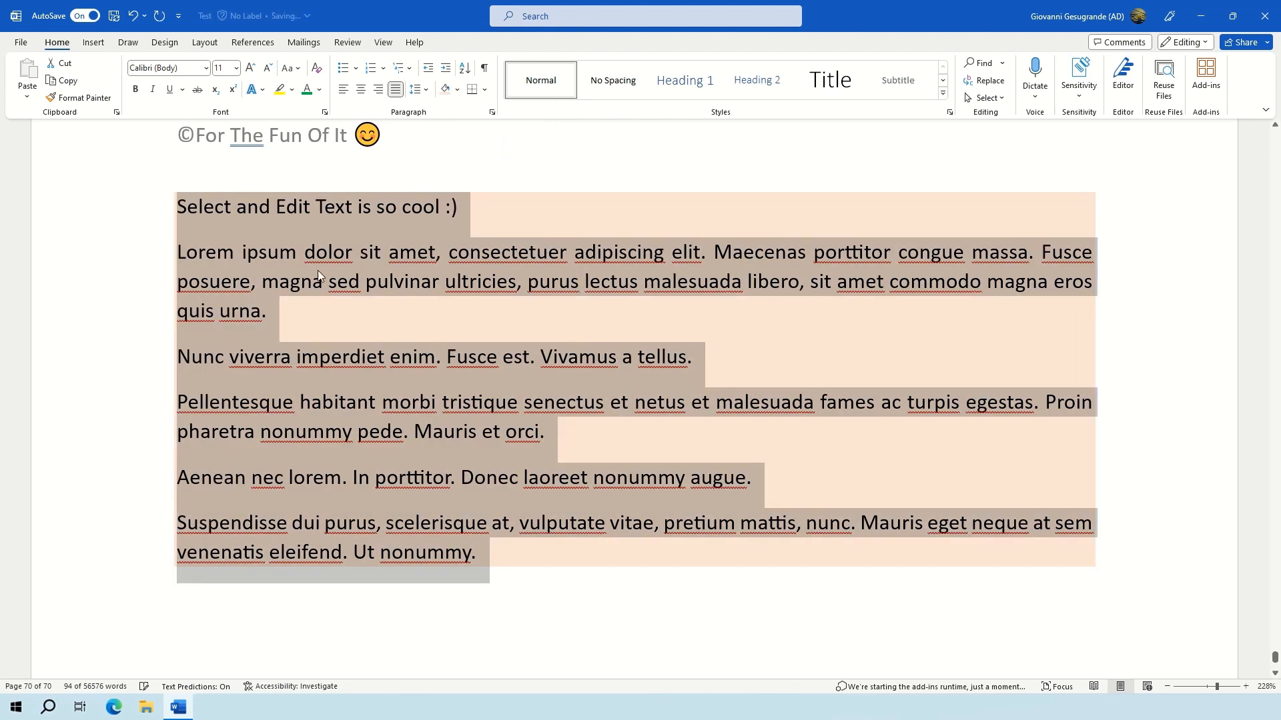
pyautogui.click(751, 213)
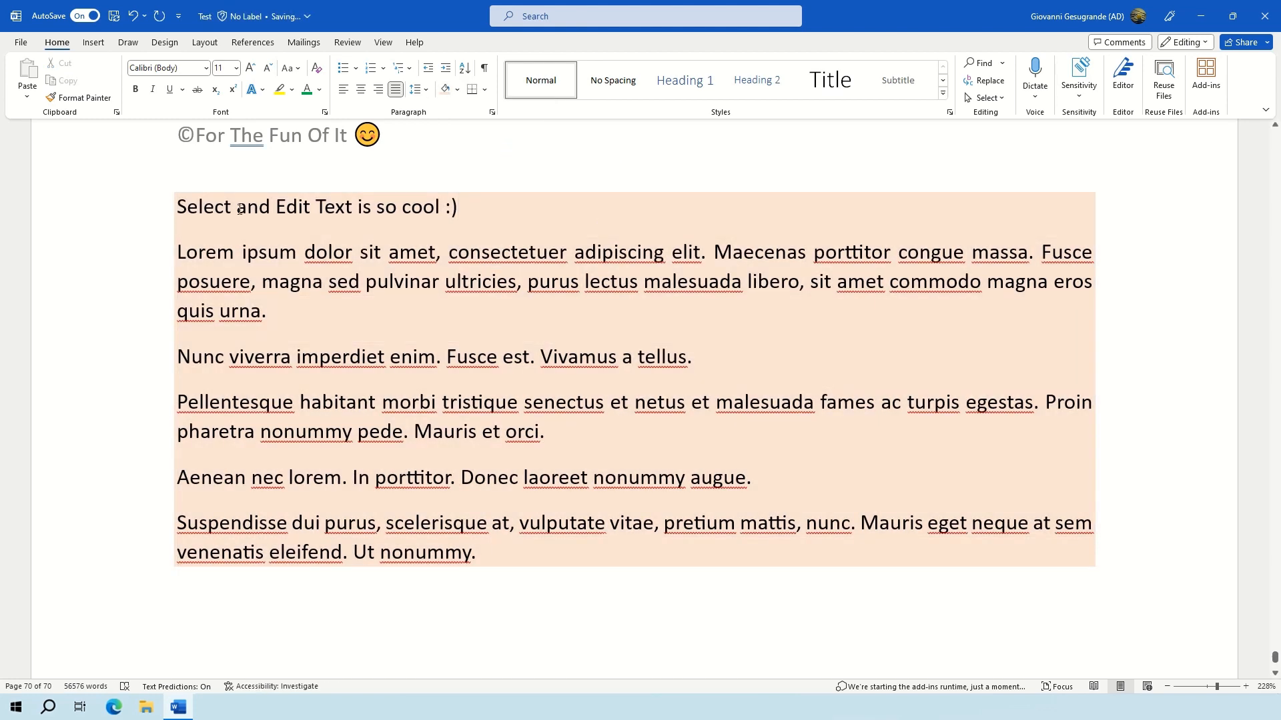
# Step: Add inside horizontal borders between all the shaded paragraphs and deselect the text
pyautogui.moveTo(137, 203); pyautogui.dragTo(149, 495)
pyautogui.scroll(3, 150, 497)
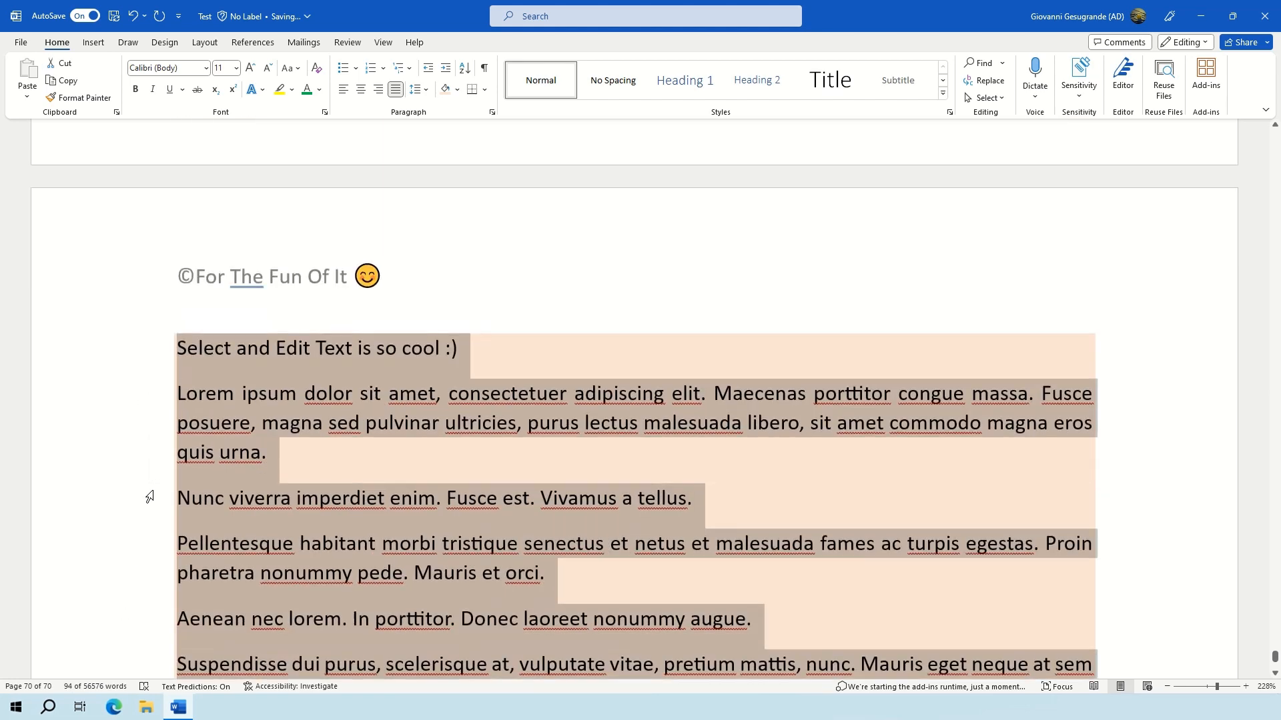
pyautogui.scroll(-1, 150, 497)
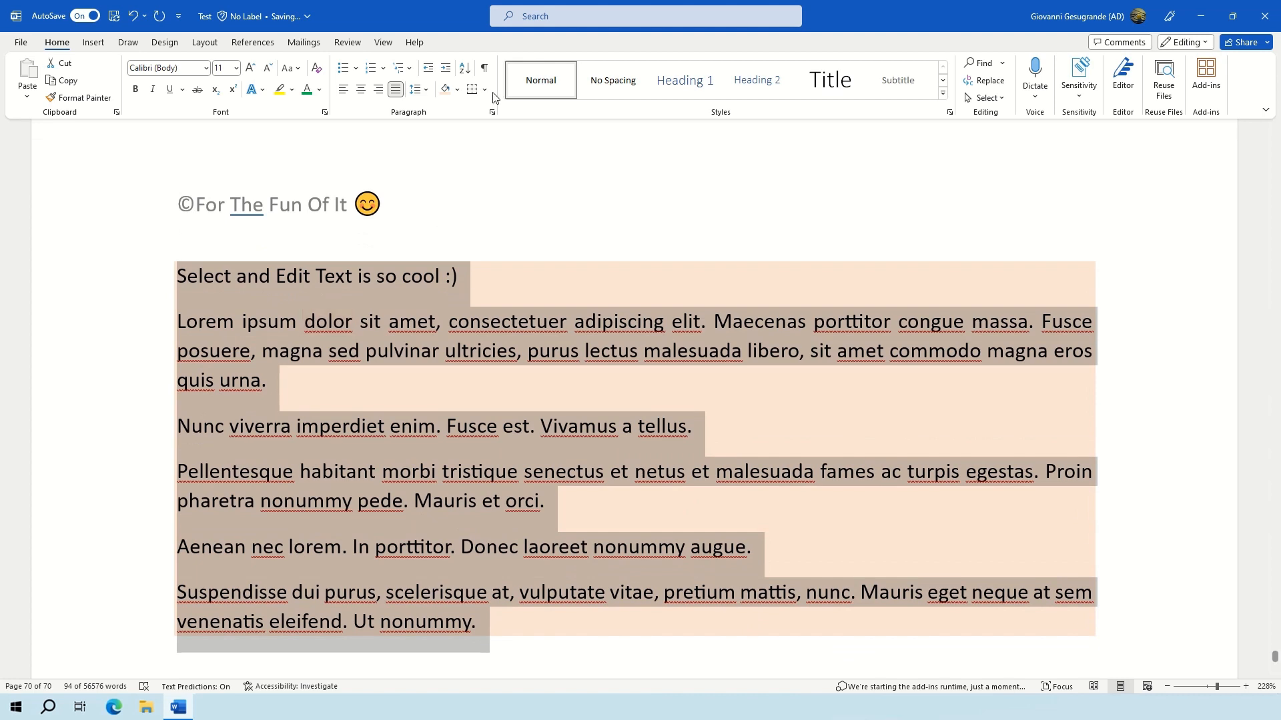
pyautogui.click(485, 90)
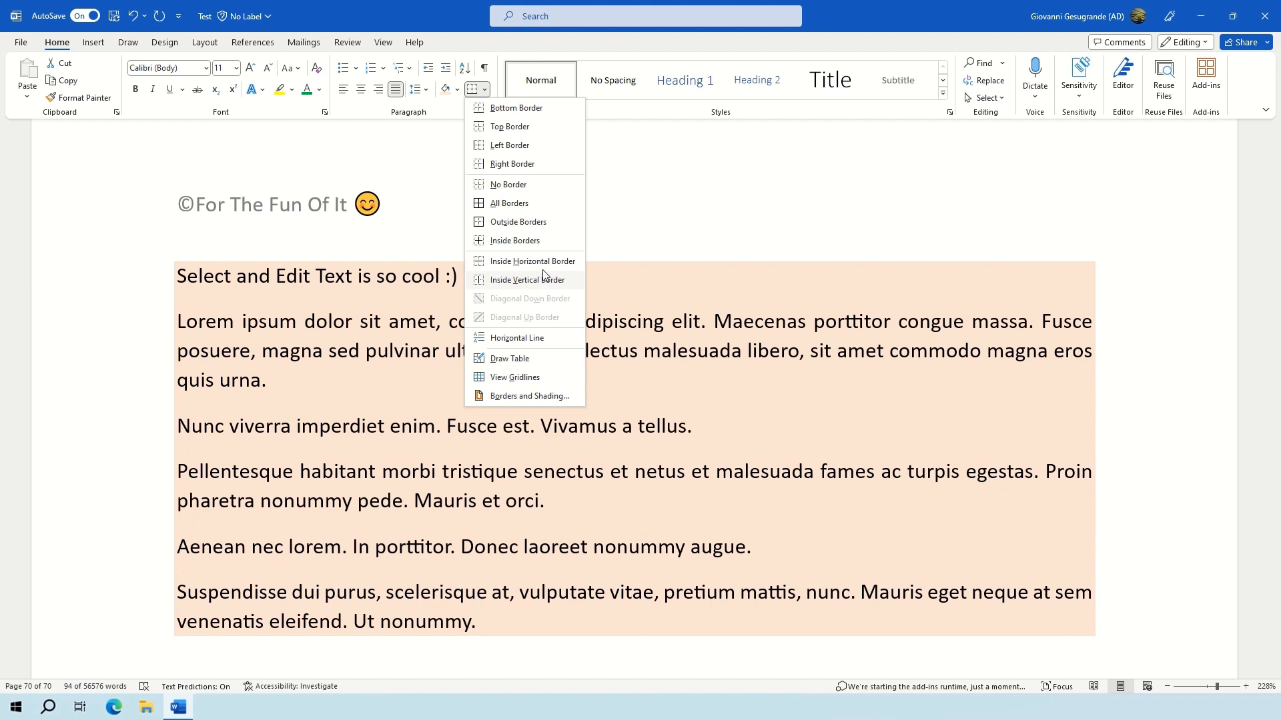
pyautogui.click(544, 264)
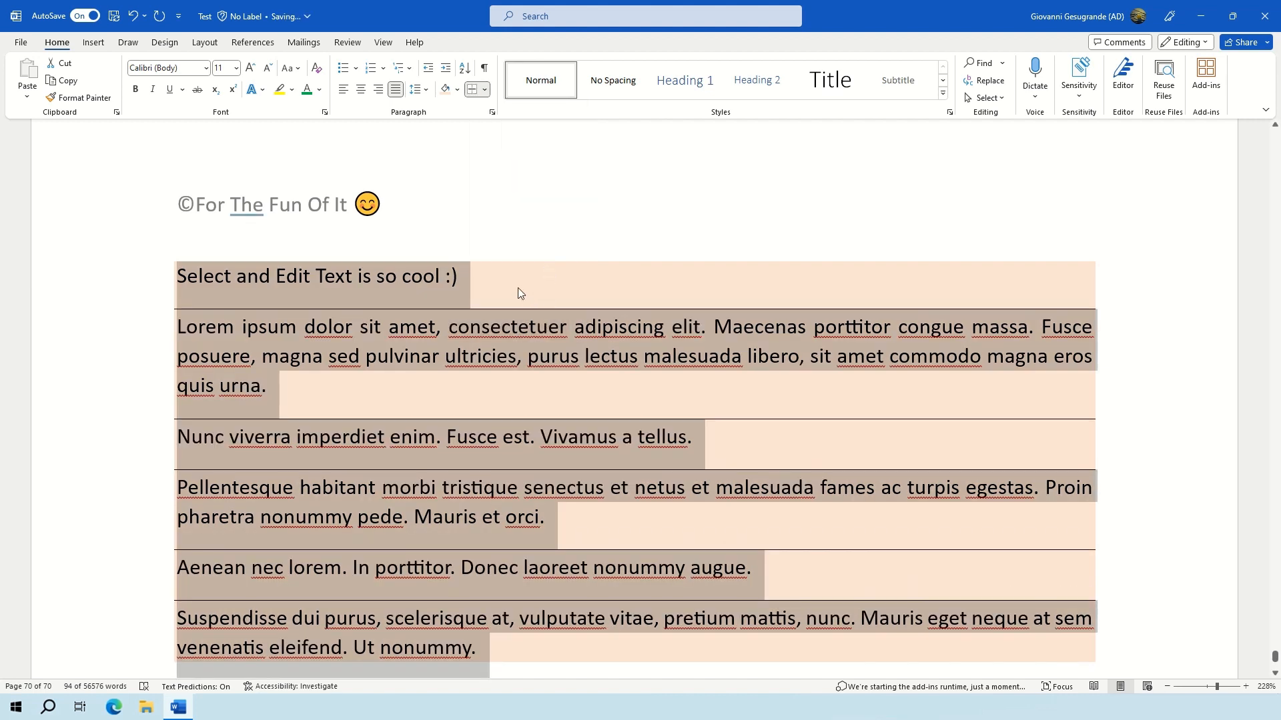
pyautogui.click(515, 287)
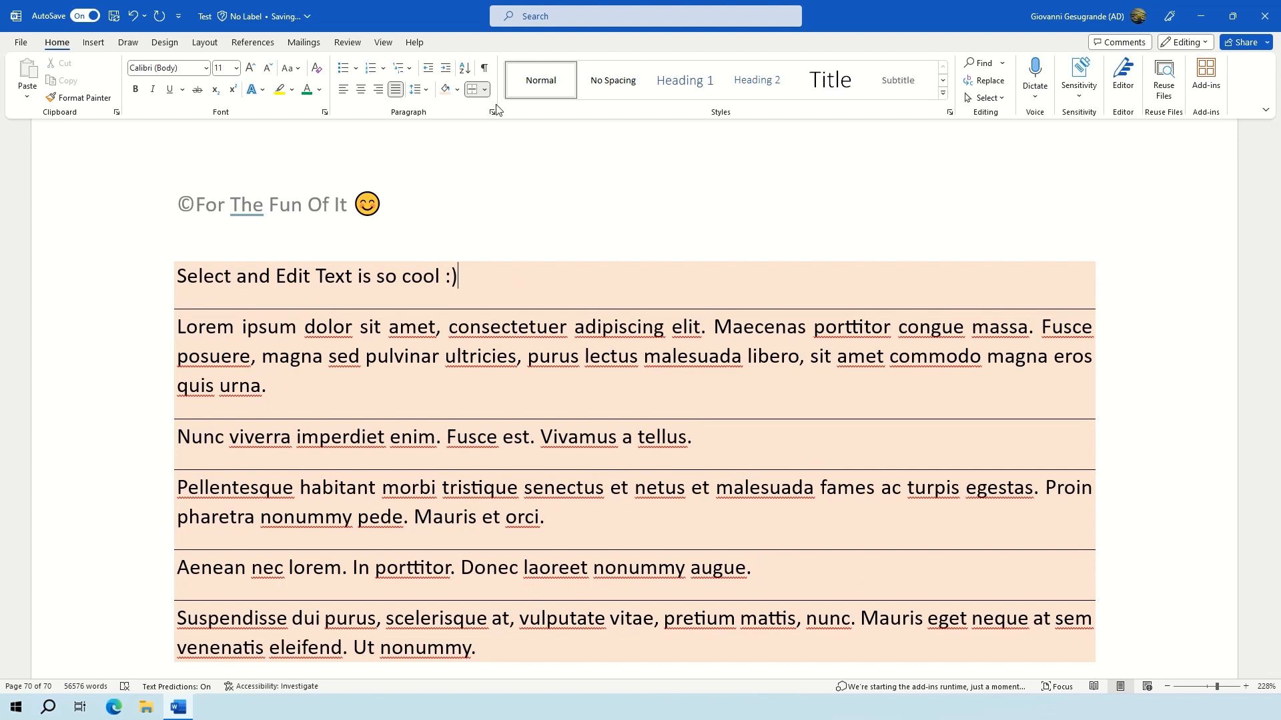
# Step: Insert a horizontal line below the line "Select and Edit Text is so cool :)"
pyautogui.click(485, 89)
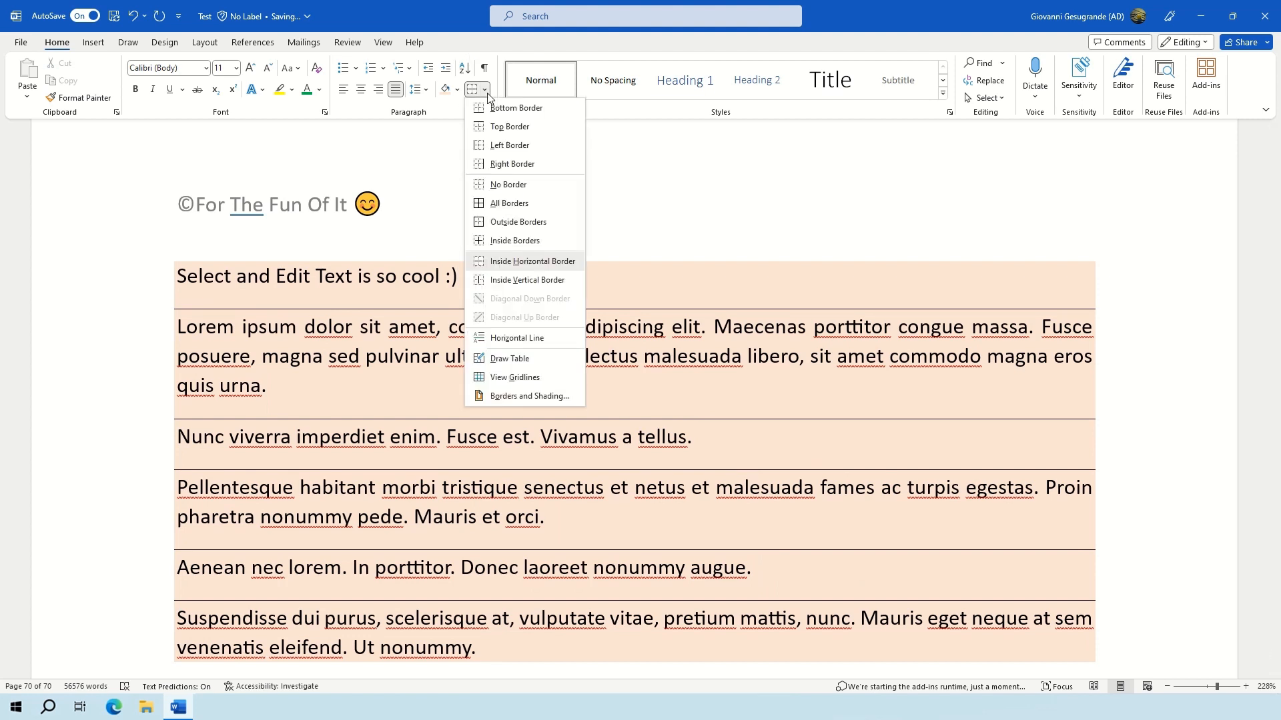
pyautogui.click(561, 339)
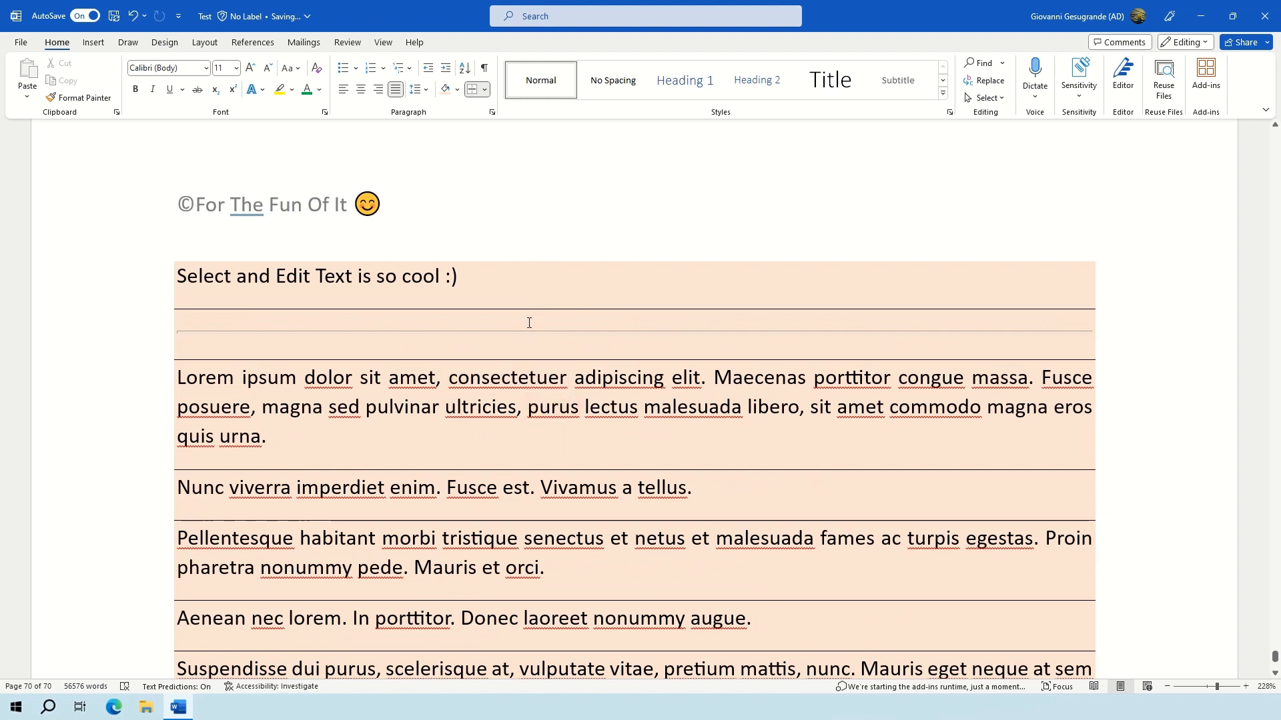
pyautogui.click(487, 91)
# Step: Clear all formatting from the shaded, bordered paragraphs and delete the horizontal line below "Select and Edit Text is so cool :)"
pyautogui.moveTo(177, 276); pyautogui.dragTo(184, 669)
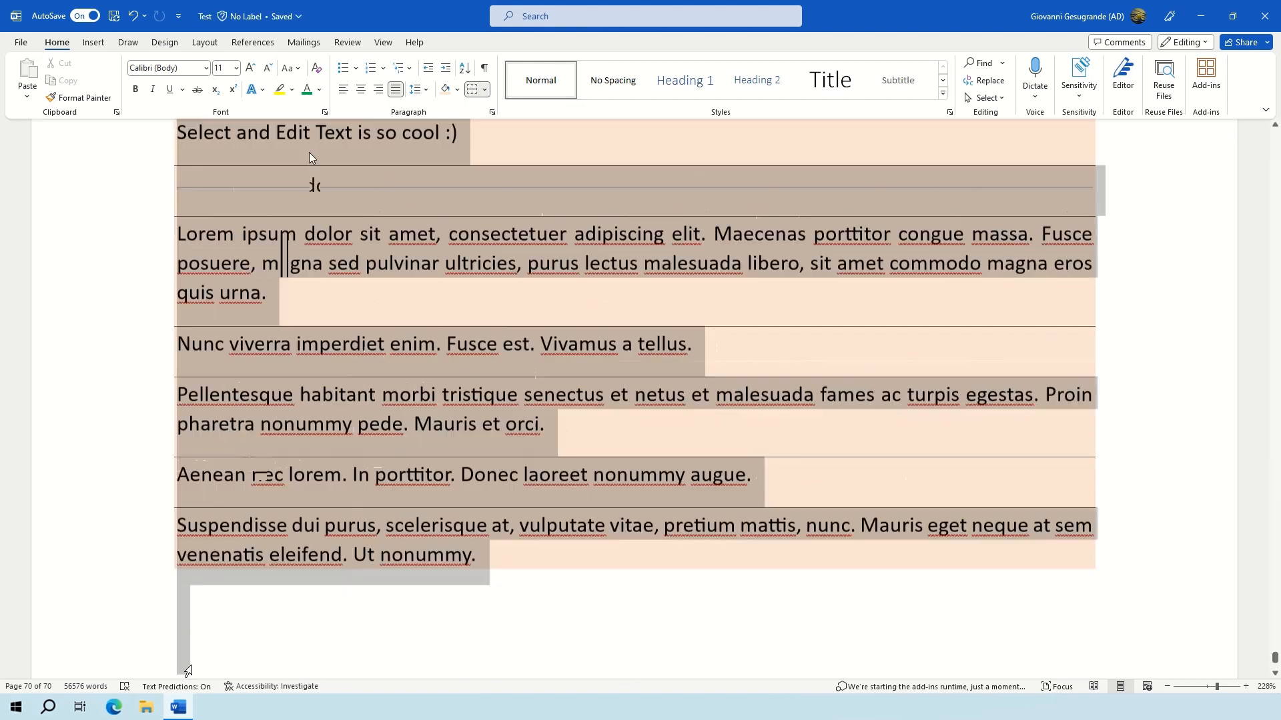
pyautogui.click(316, 68)
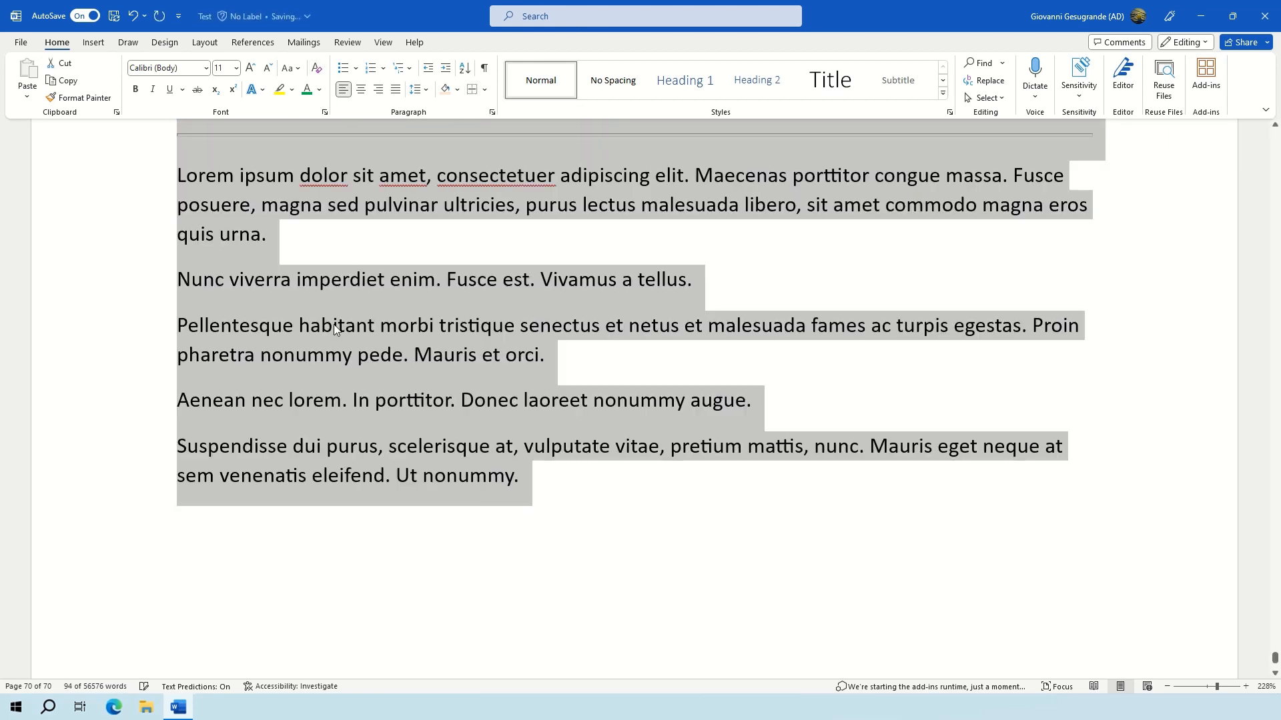
pyautogui.scroll(3, 335, 327)
pyautogui.scroll(1, 333, 324)
pyautogui.click(143, 437)
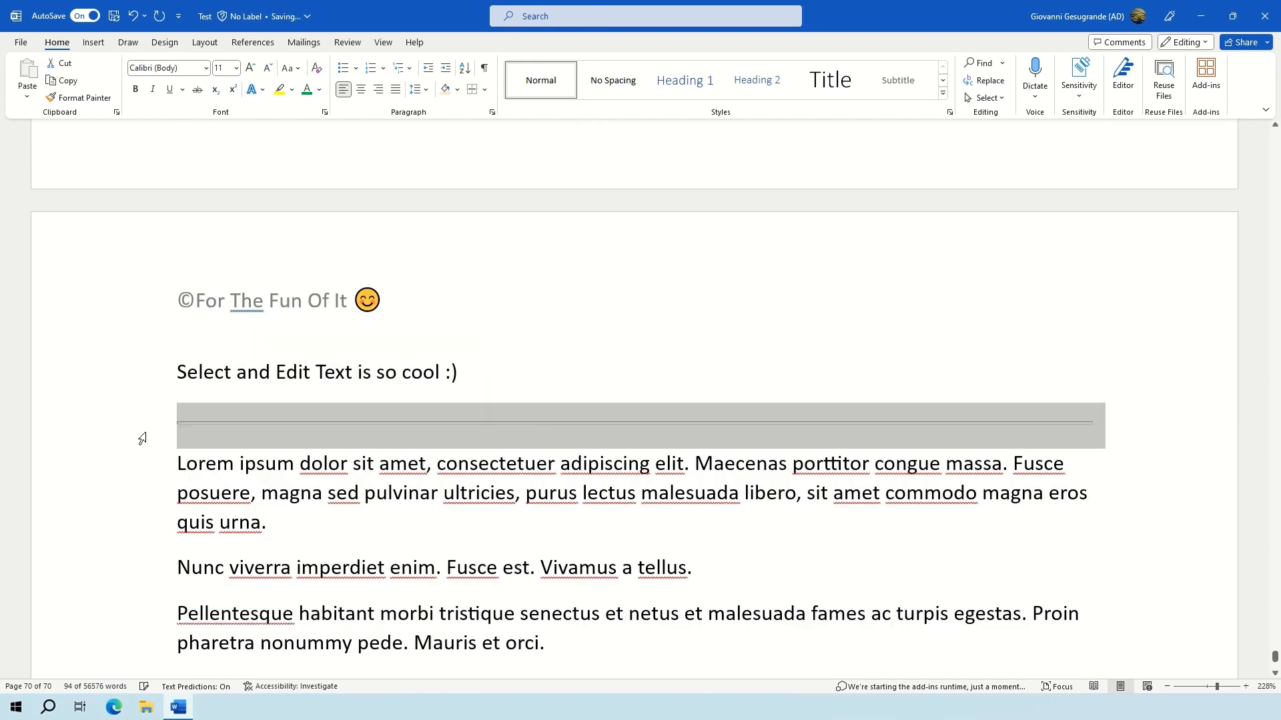
pyautogui.press('Delete')
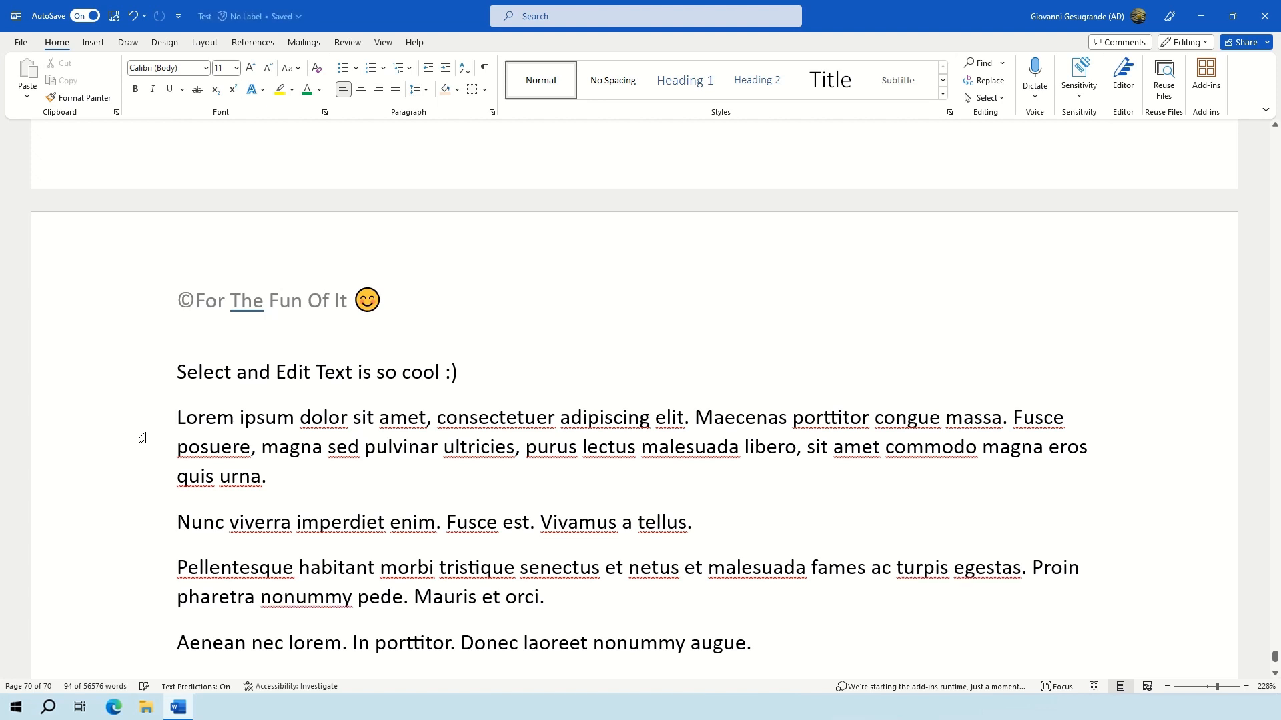
# Step: Try a multiple line spacing of 0.5 on "Select and Edit Text is so cool :)" and the two paragraphs below it, and undo it
pyautogui.moveTo(178, 372); pyautogui.dragTo(219, 528)
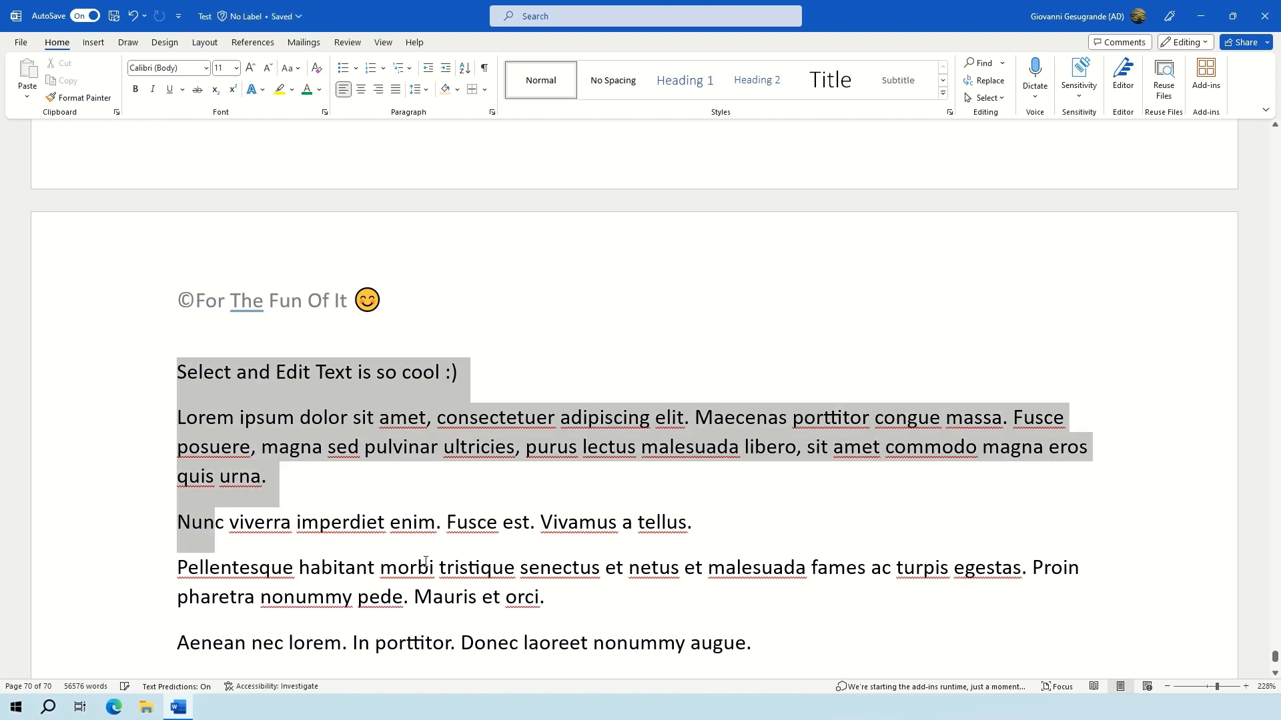
pyautogui.moveTo(425, 562); pyautogui.dragTo(808, 522)
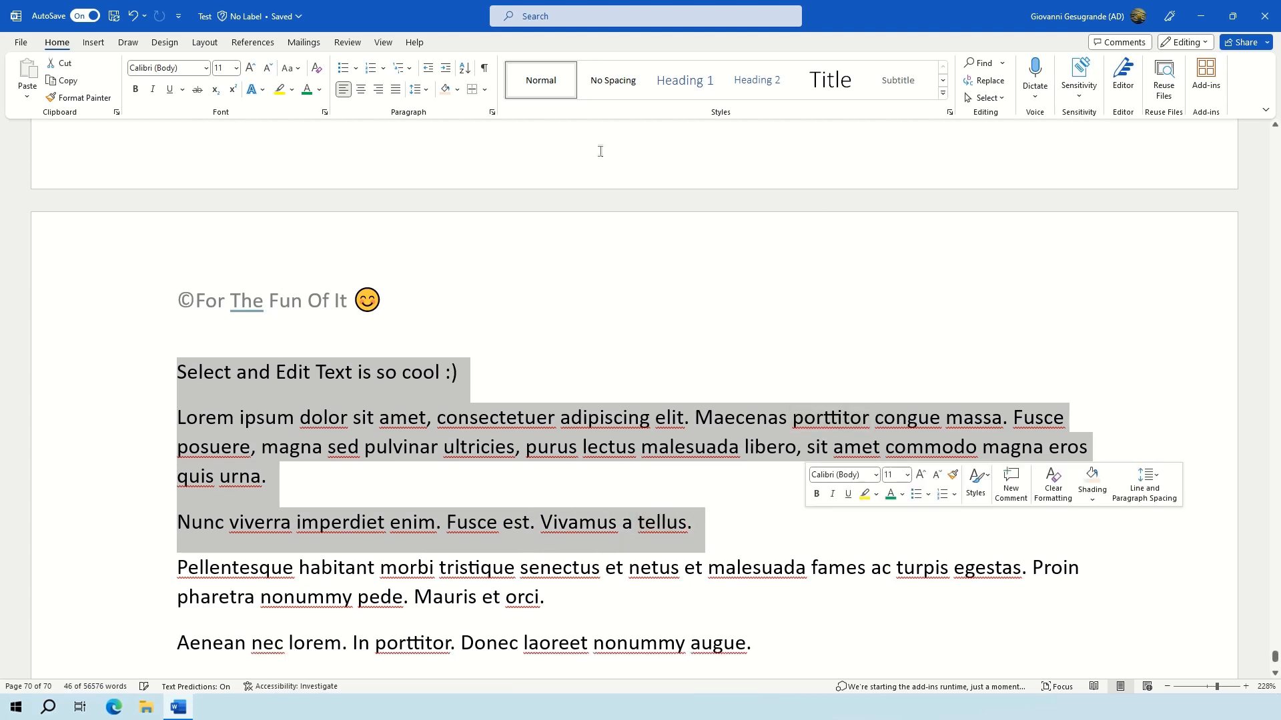
pyautogui.click(418, 96)
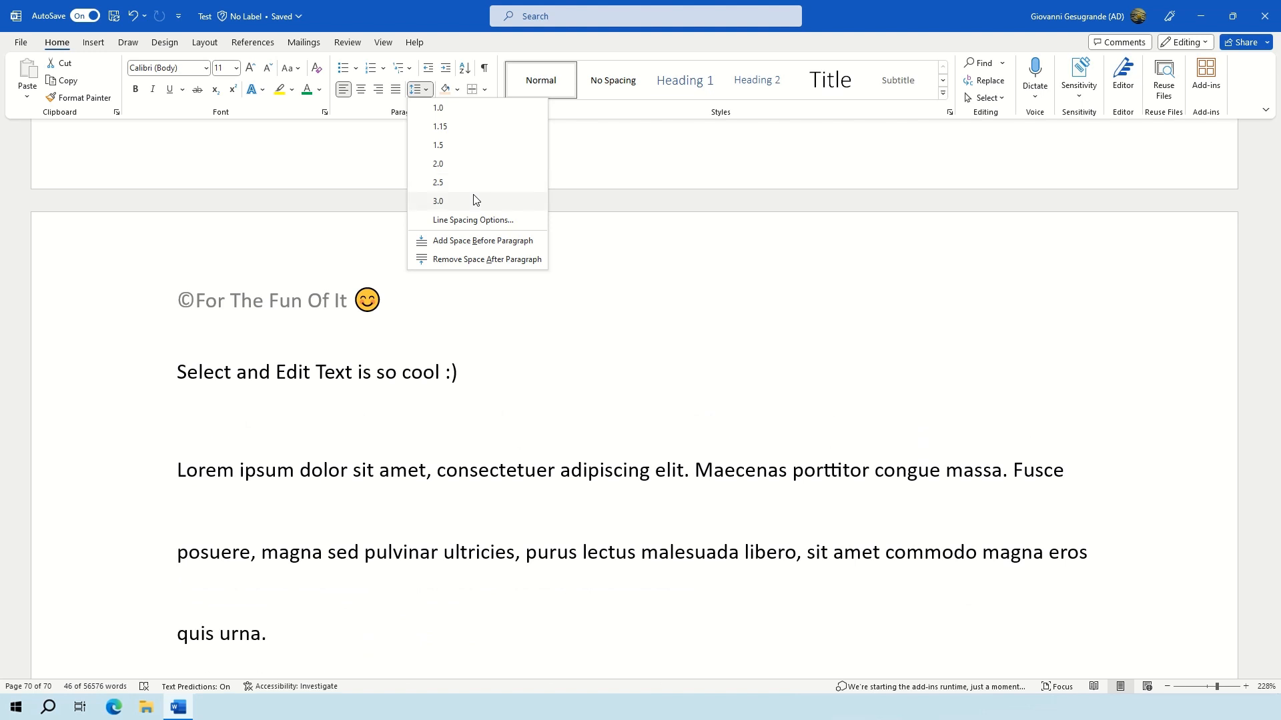
pyautogui.click(490, 220)
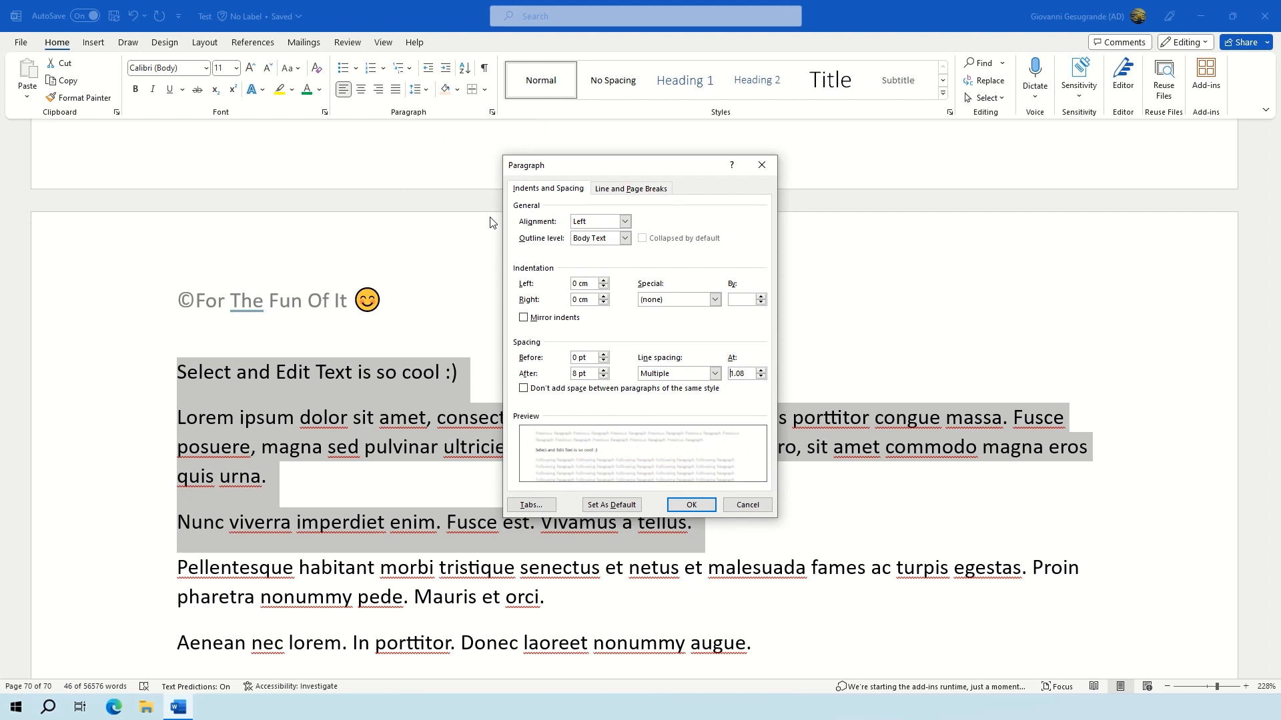
pyautogui.click(730, 376)
pyautogui.click(763, 377)
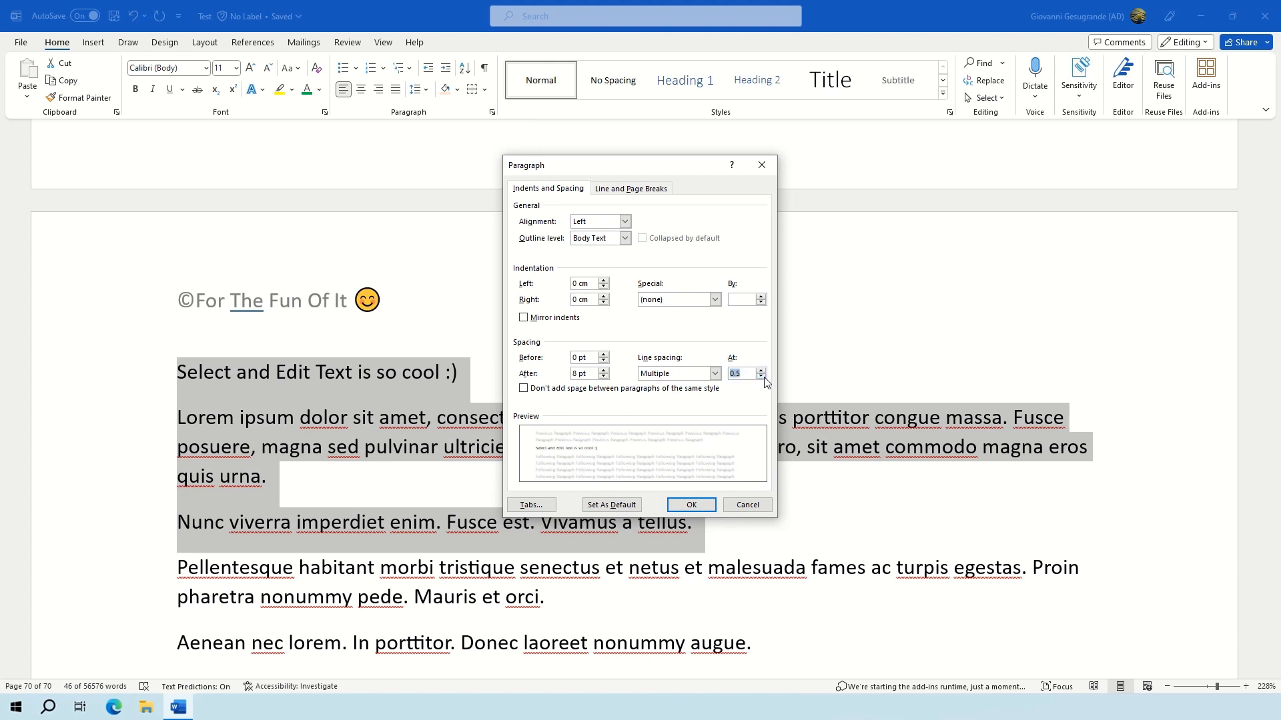
pyautogui.click(691, 505)
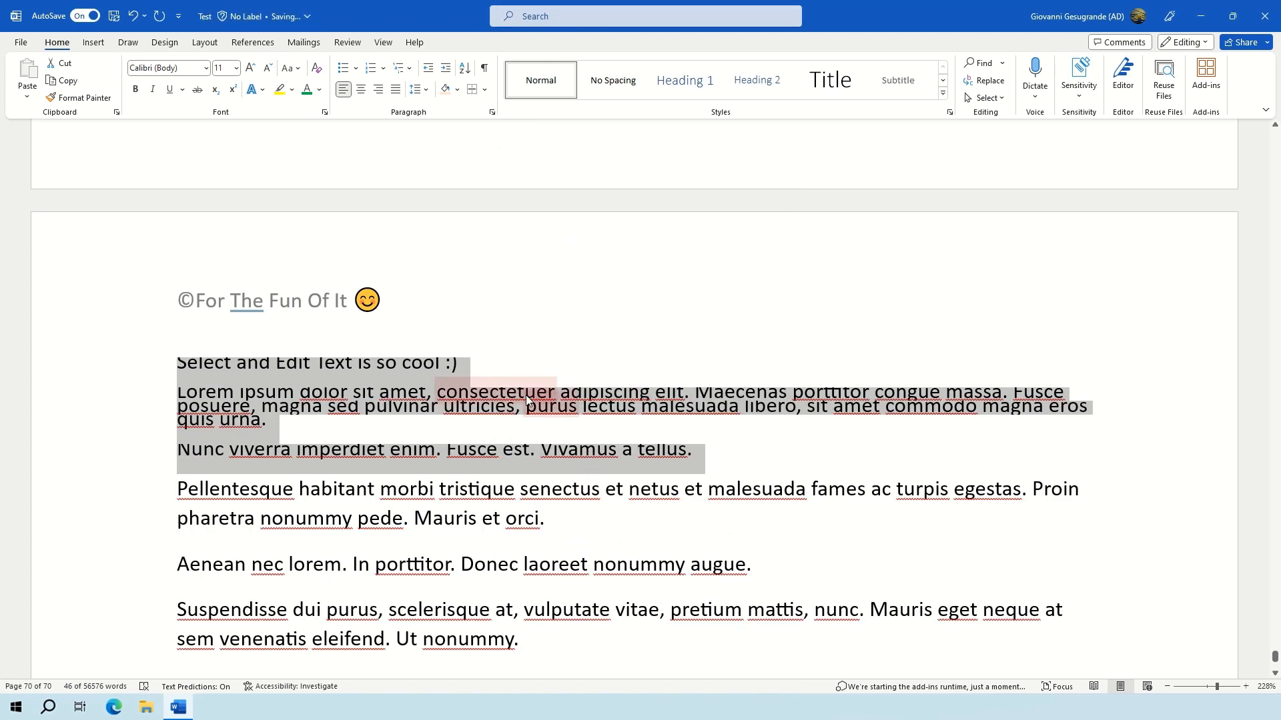
pyautogui.hotkey('ctrl', 'z')
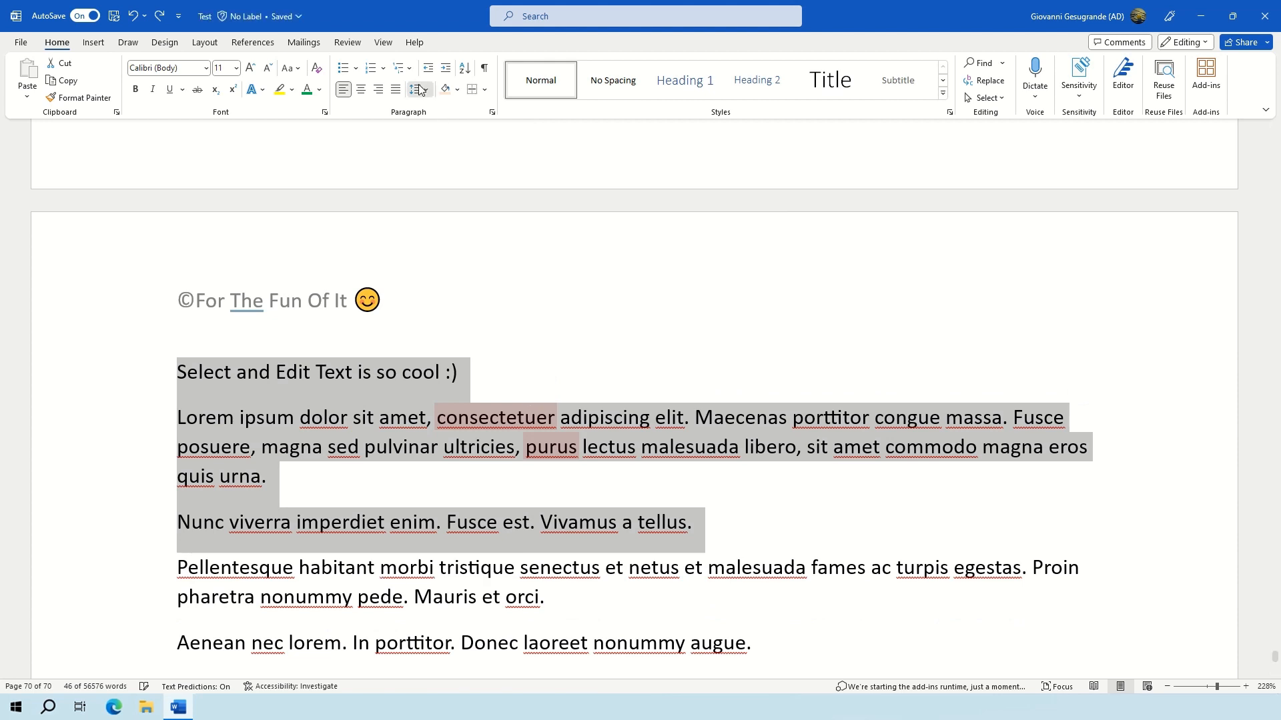
# Step: Slightly increase the line spacing of "Select and Edit Text is so cool :)" and the two paragraphs below it, and deselect the text
pyautogui.click(420, 90)
pyautogui.click(455, 127)
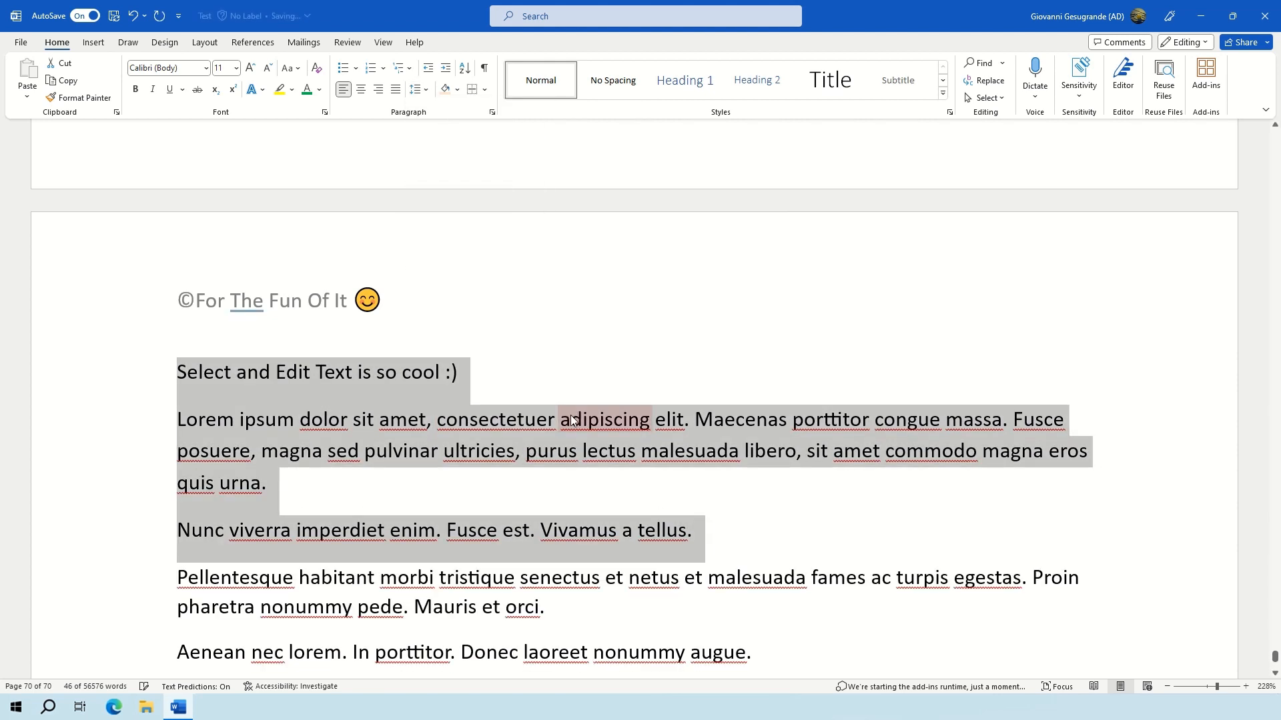
pyautogui.click(726, 490)
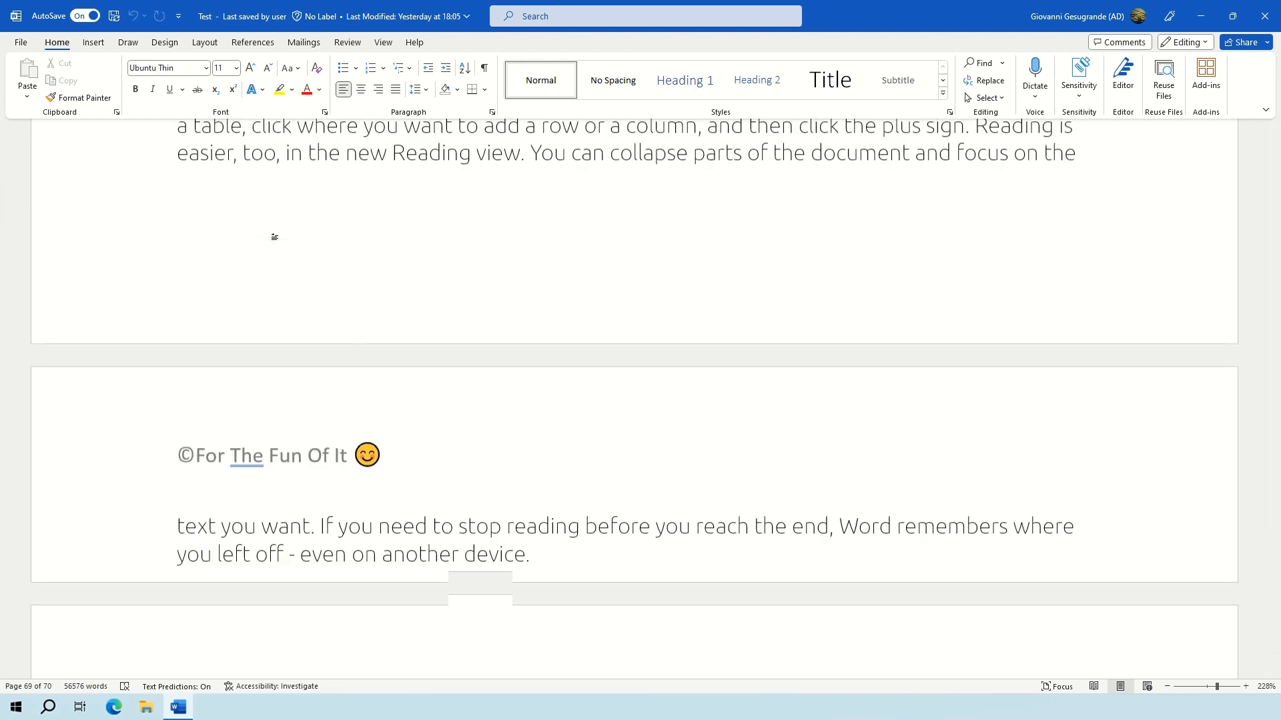
# Step: Copy the formatting of the text ending "even on another device." with Format Painter to all the body text on the last page
pyautogui.scroll(1, 270, 239)
pyautogui.scroll(-5, 266, 240)
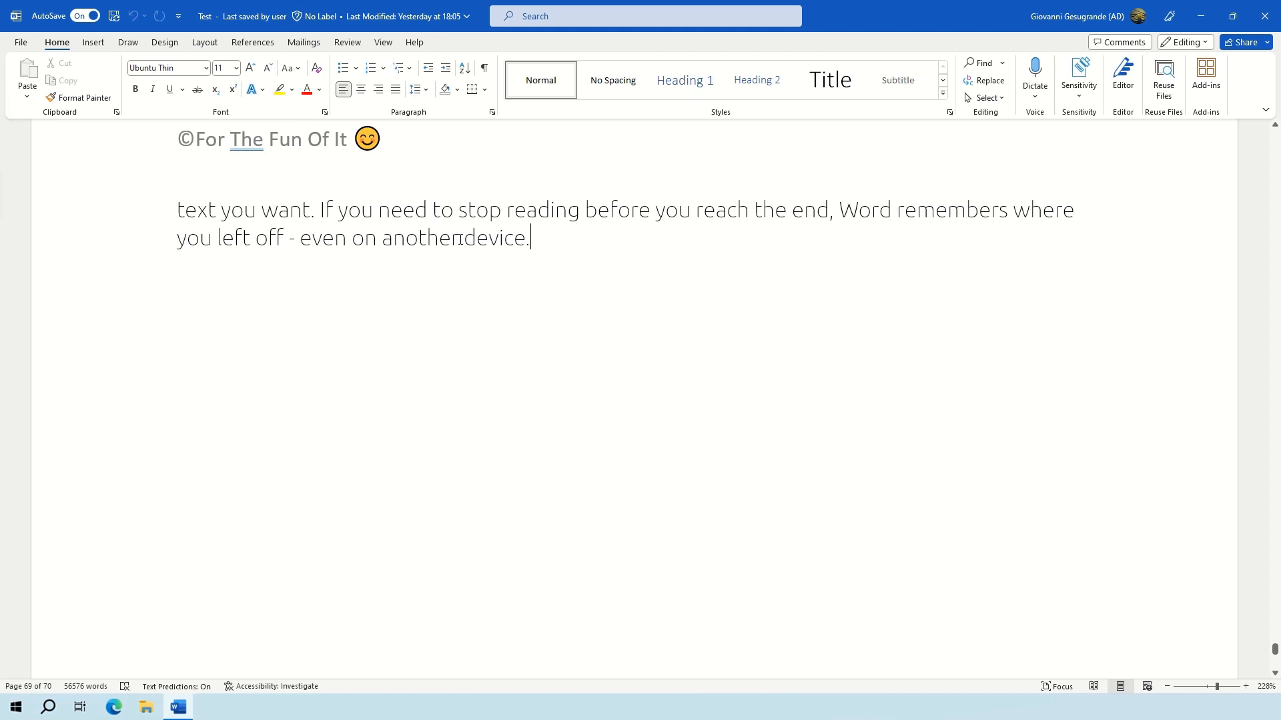
pyautogui.moveTo(459, 239); pyautogui.dragTo(392, 209)
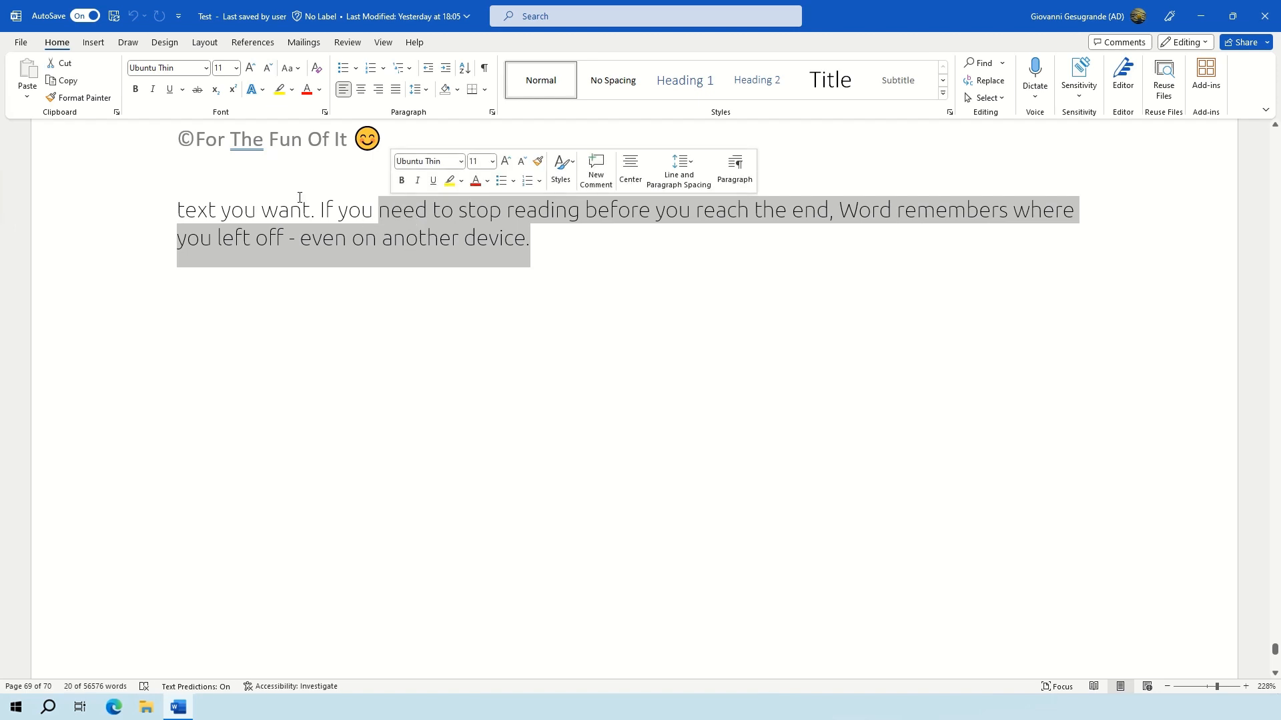
pyautogui.click(97, 98)
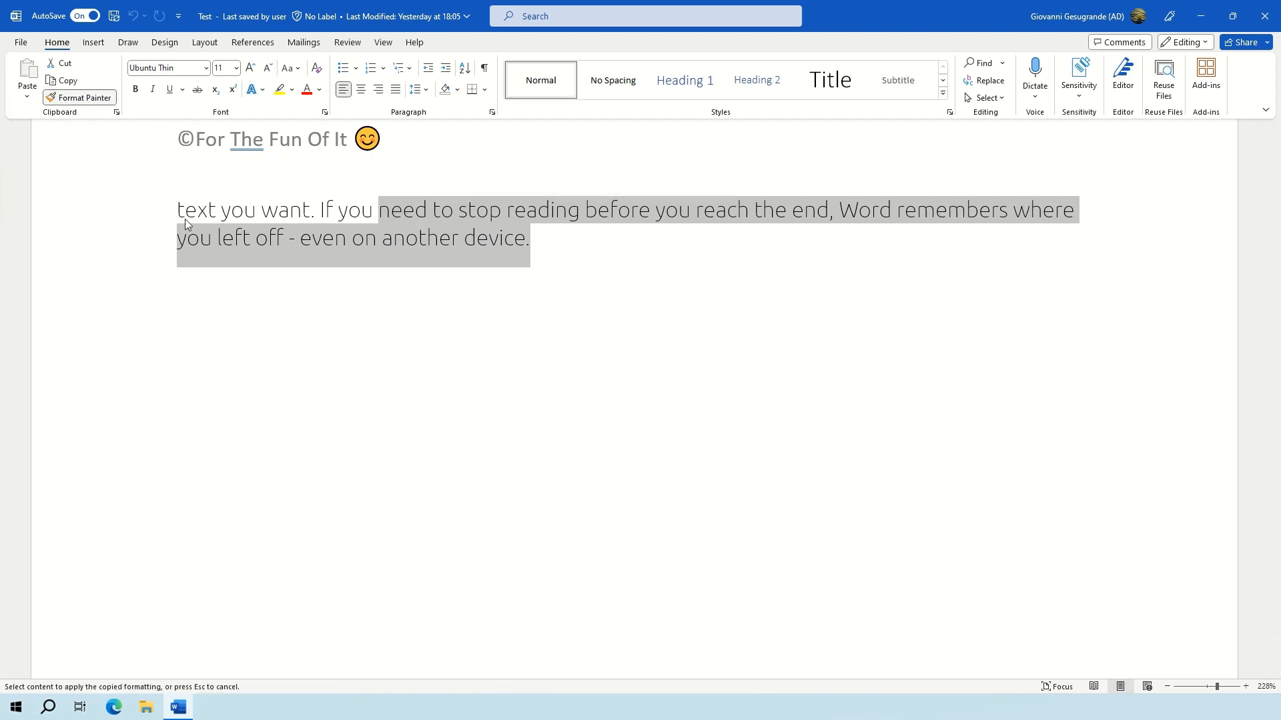
pyautogui.scroll(-4, 260, 313)
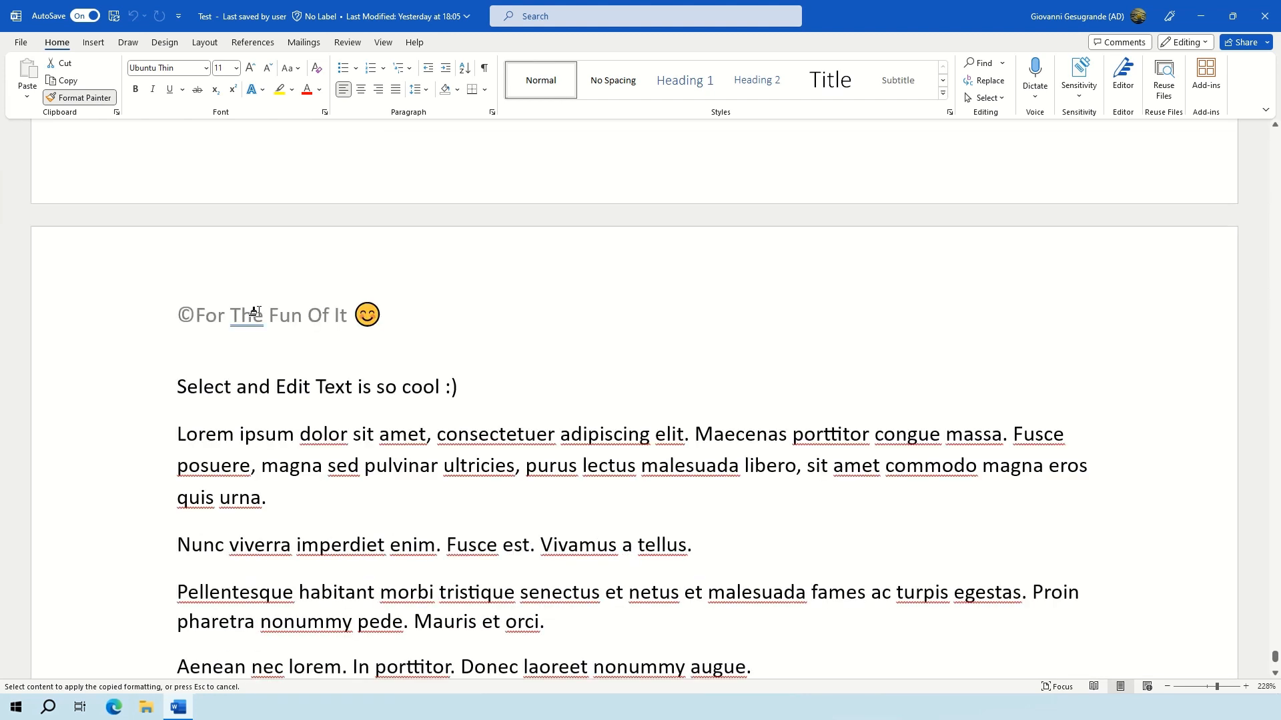
pyautogui.scroll(-3, 260, 313)
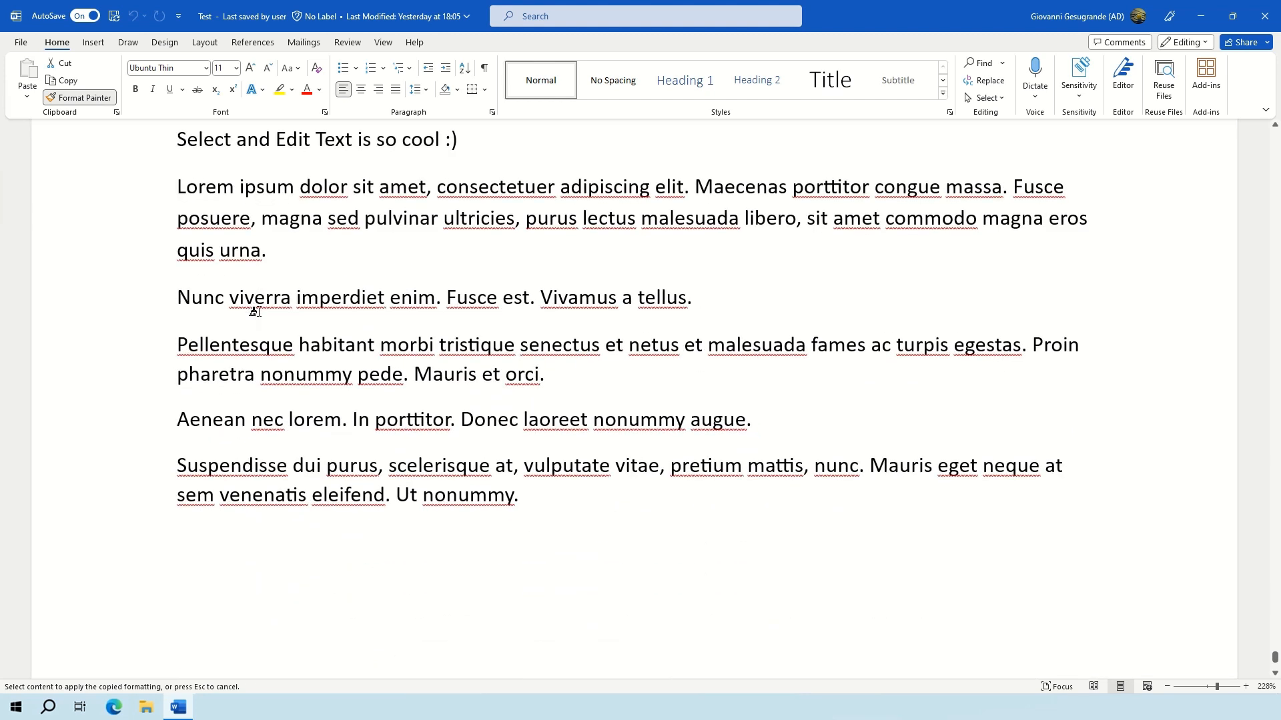
pyautogui.scroll(1, 281, 319)
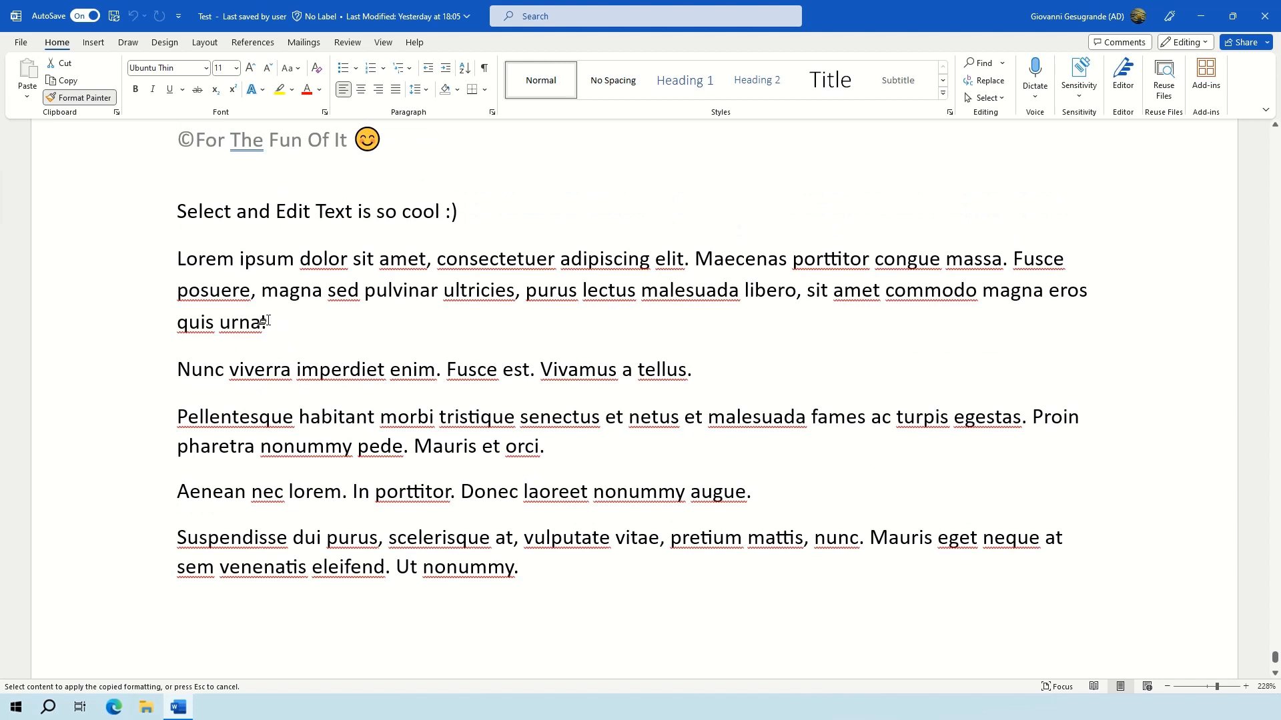
pyautogui.moveTo(177, 259)
pyautogui.mouseDown()
pyautogui.moveTo(186, 439)
pyautogui.moveTo(214, 577)
pyautogui.mouseUp()
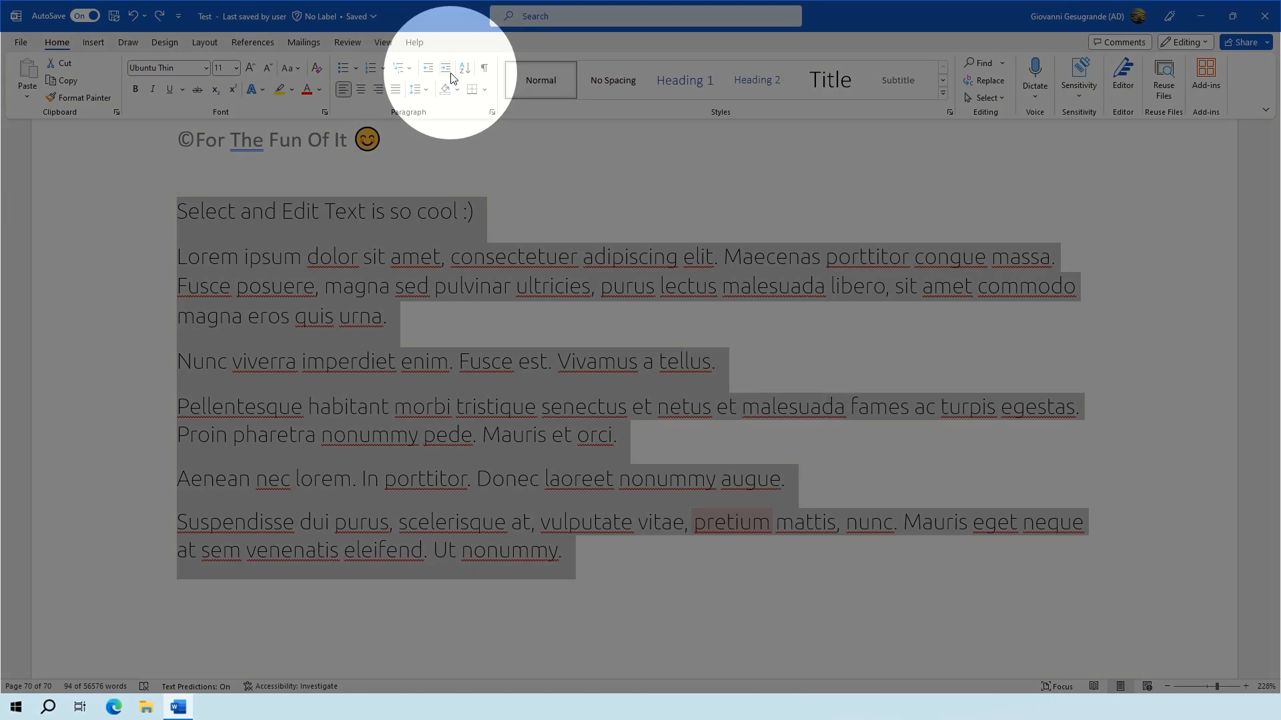
# Step: Try increasing the indent of the selected last-page text by three levels, and decrease it by three levels again
pyautogui.click(450, 78)
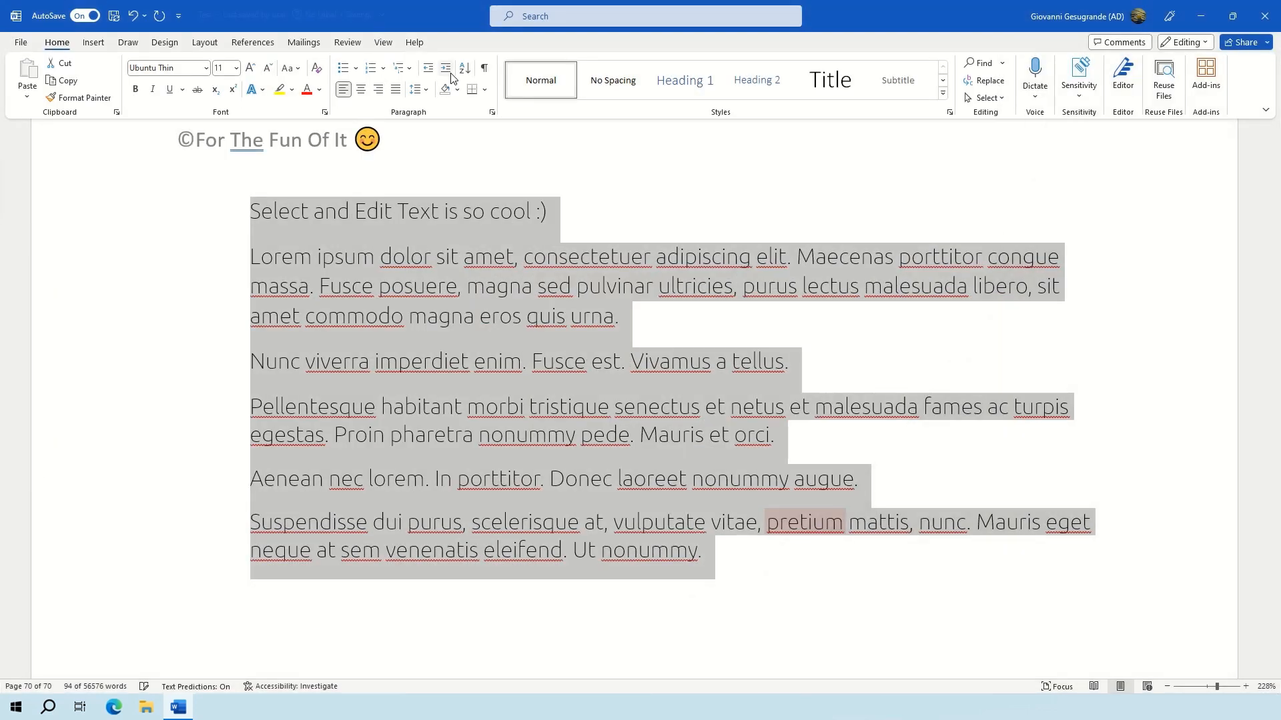
pyautogui.click(451, 79)
pyautogui.click(451, 78)
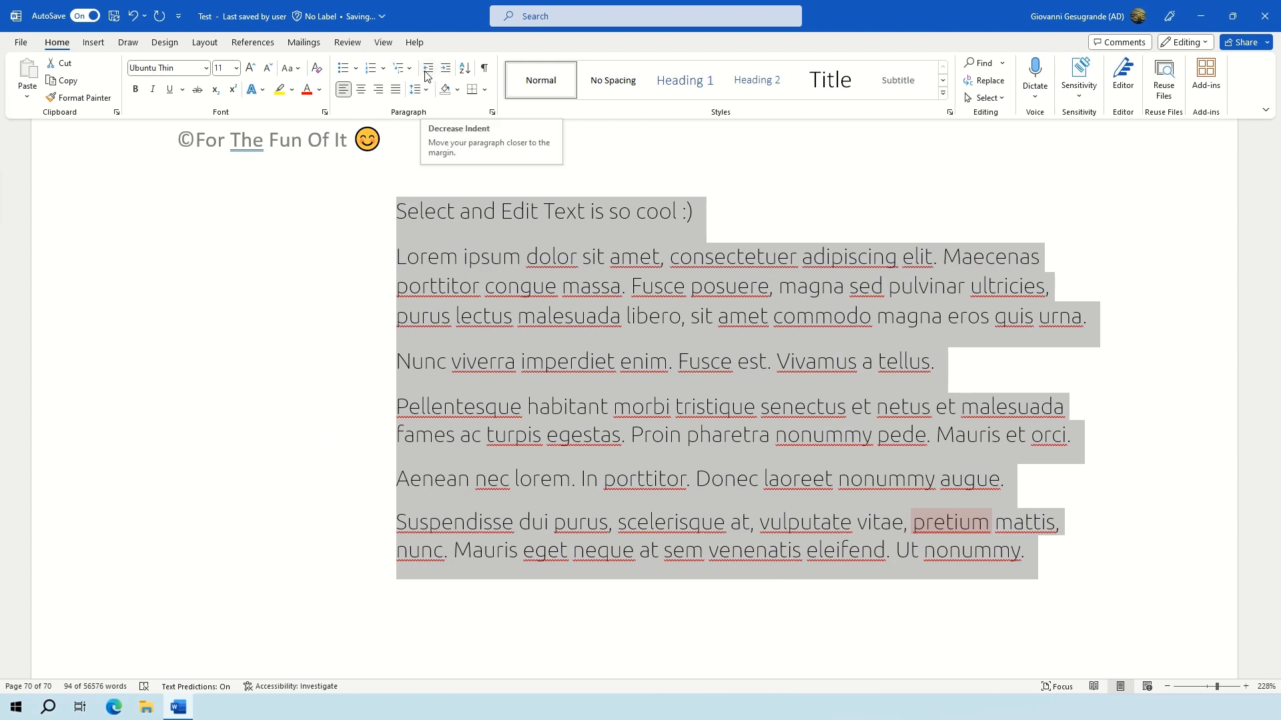
pyautogui.click(428, 68)
pyautogui.click(428, 68)
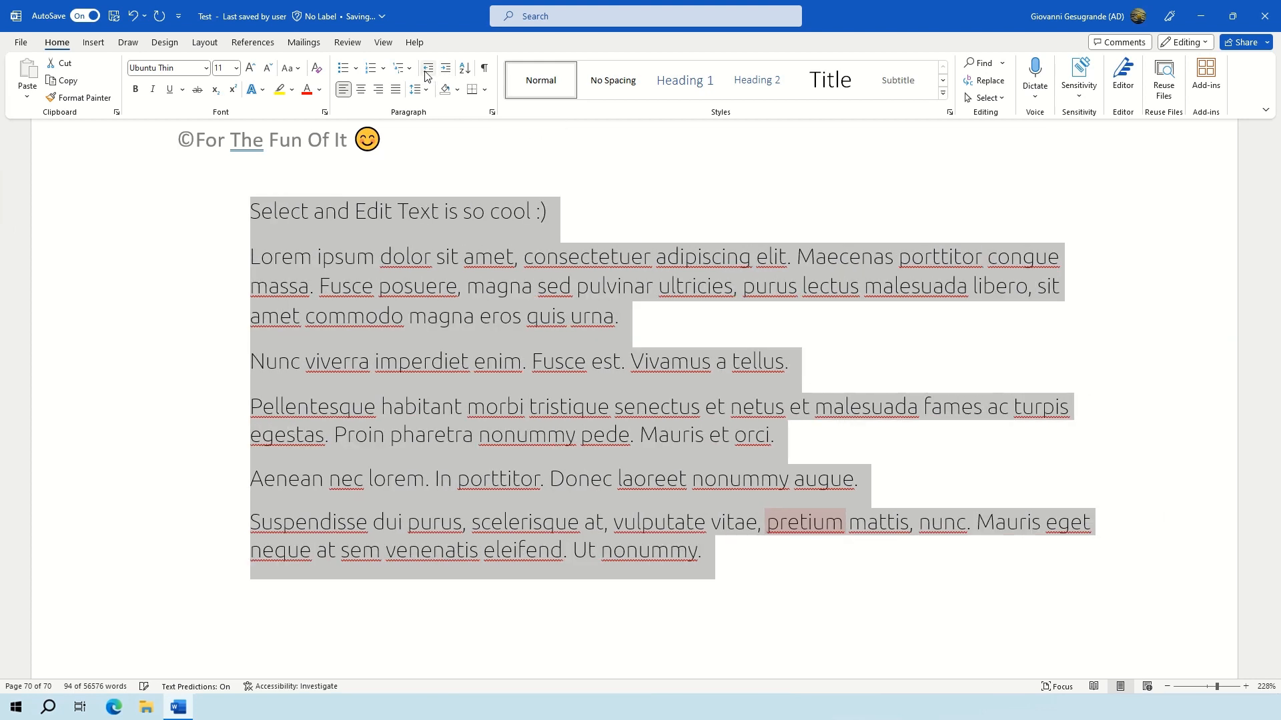
pyautogui.click(427, 68)
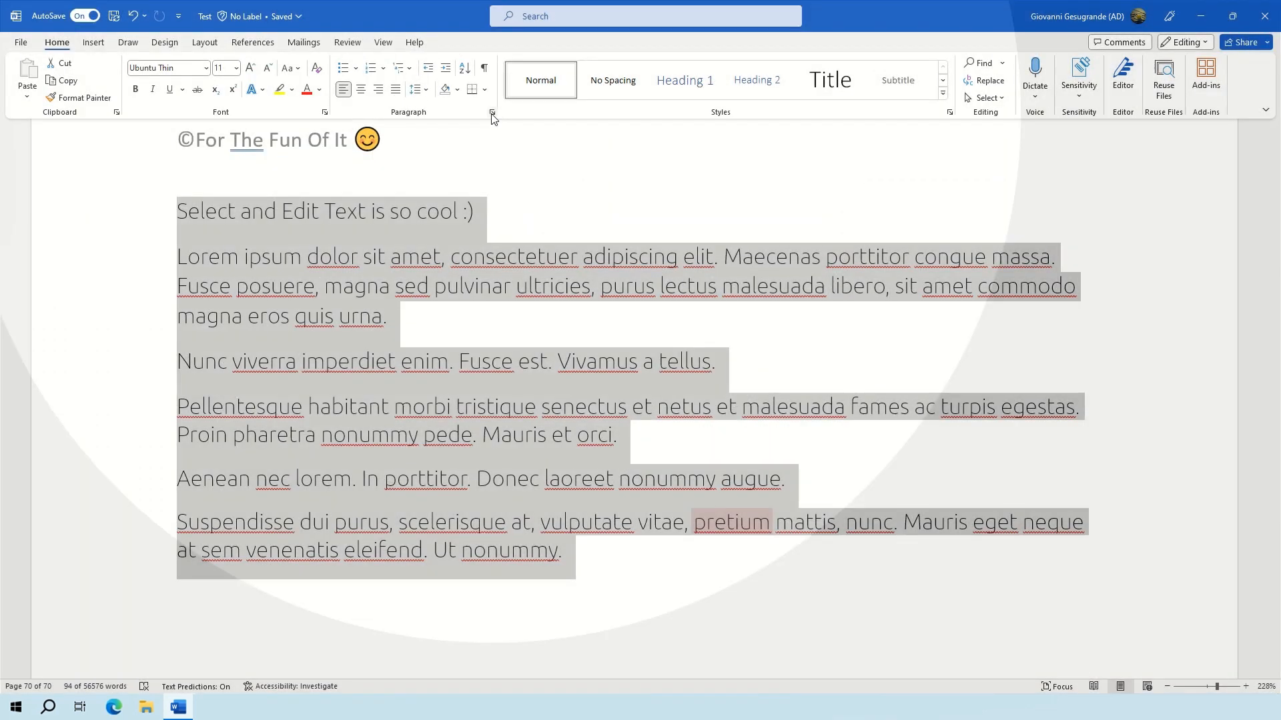
# Step: Set the selected paragraphs' left indentation to 1 cm, trying the mirror indents option but leaving it off
pyautogui.click(492, 113)
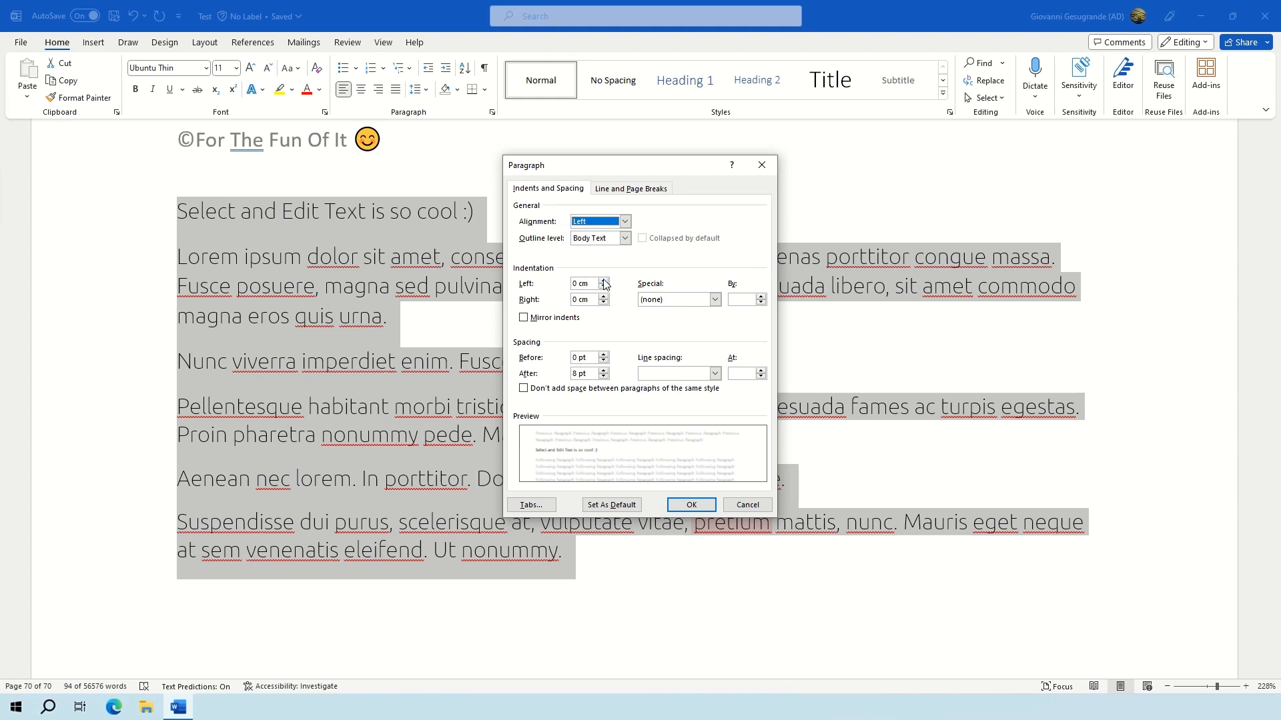
pyautogui.moveTo(605, 282); pyautogui.dragTo(605, 282)
pyautogui.click(524, 317)
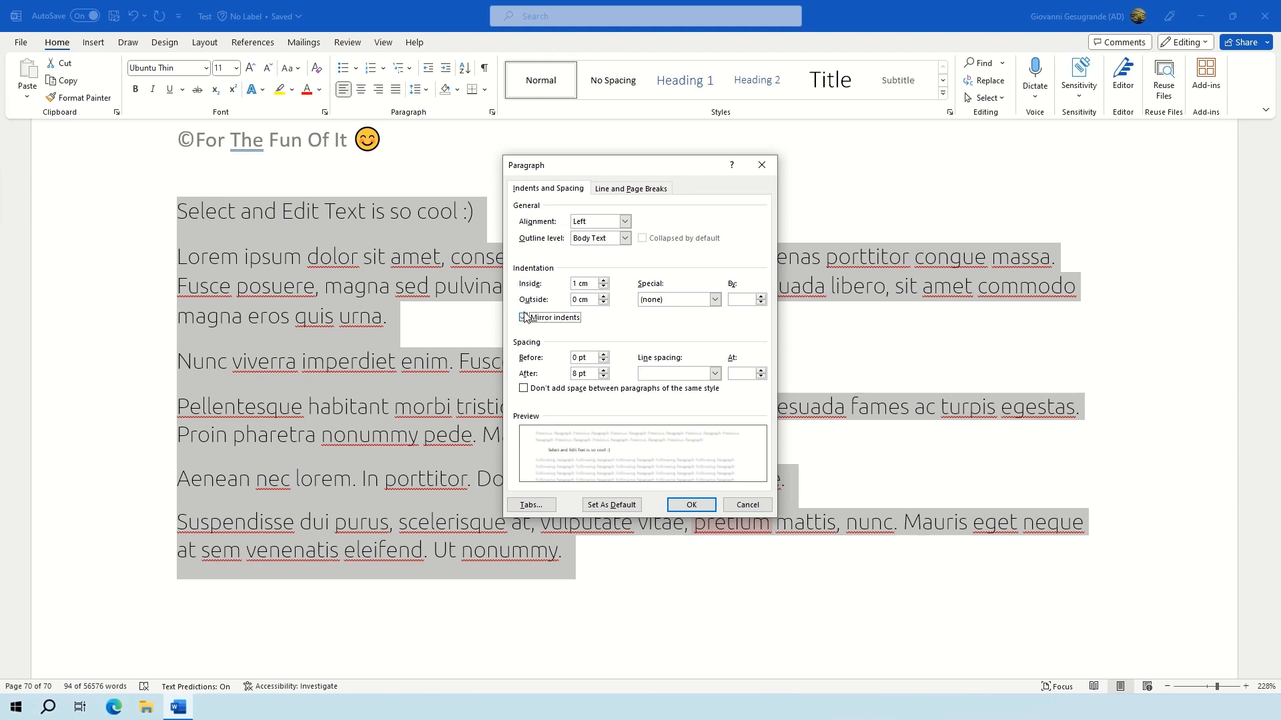
pyautogui.click(524, 318)
pyautogui.click(692, 506)
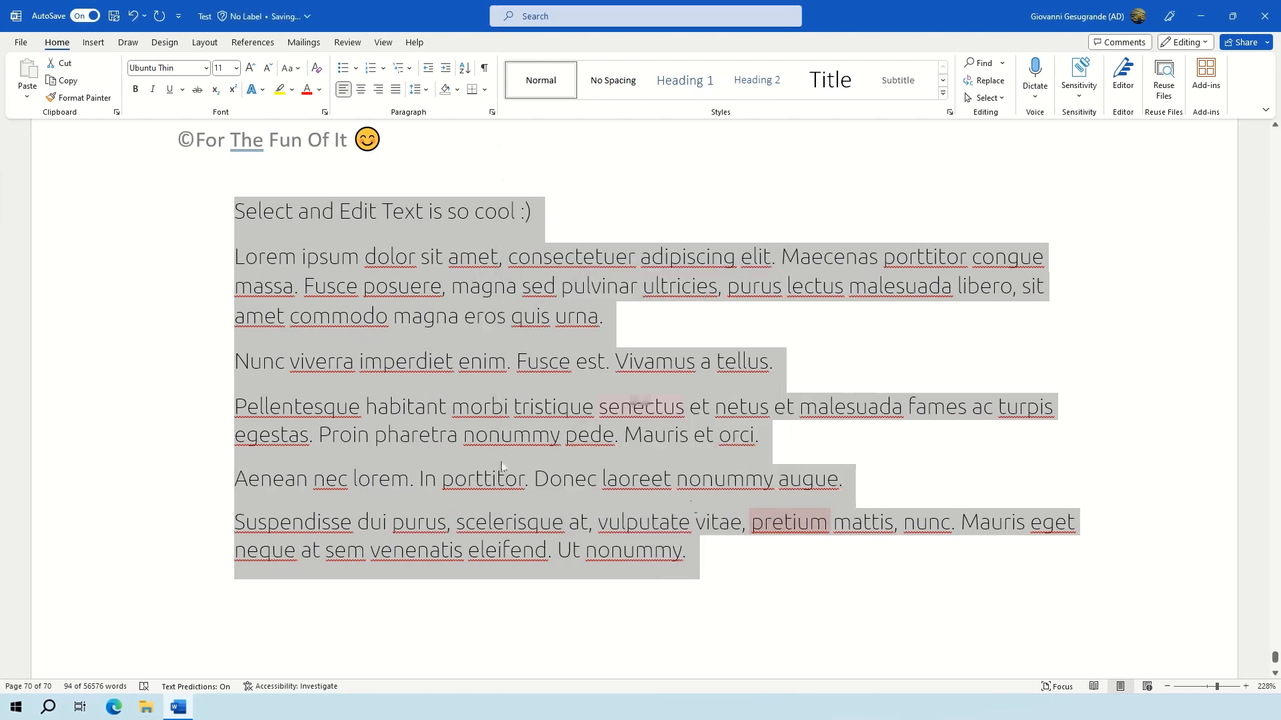
# Step: Increase the right indentation of the selected paragraphs in their paragraph settings
pyautogui.click(493, 114)
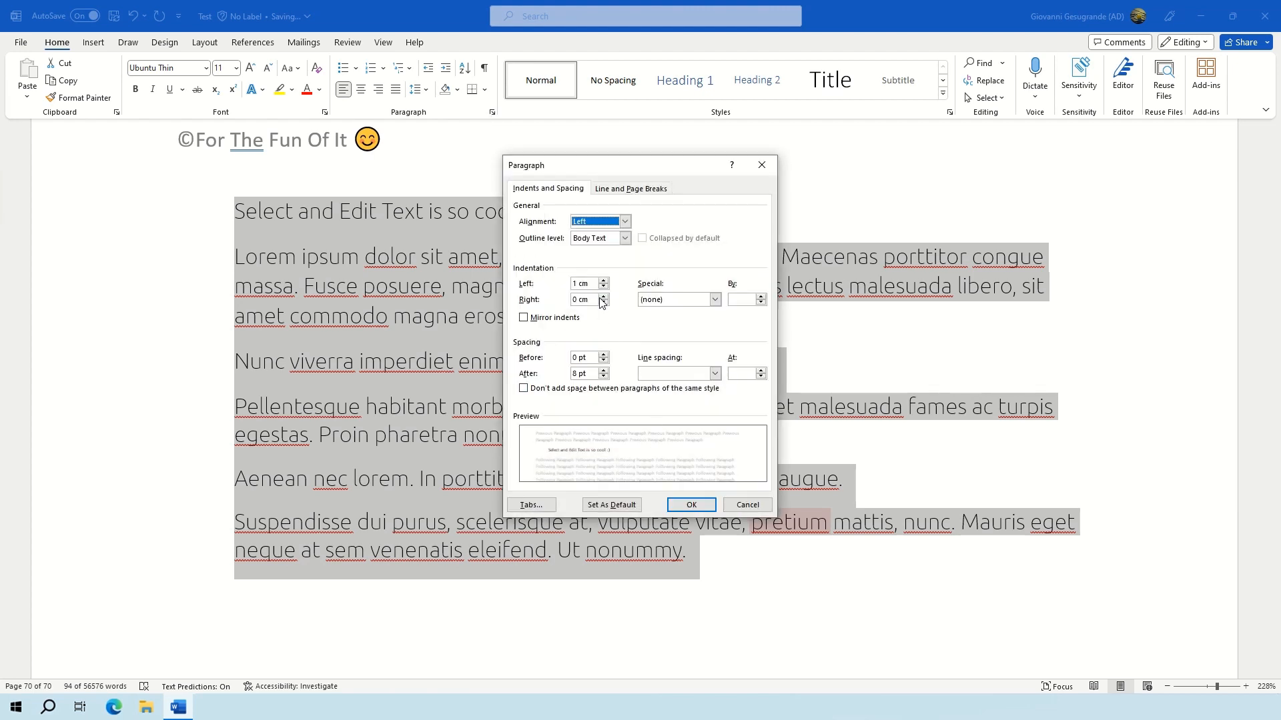
pyautogui.click(603, 296)
pyautogui.click(689, 504)
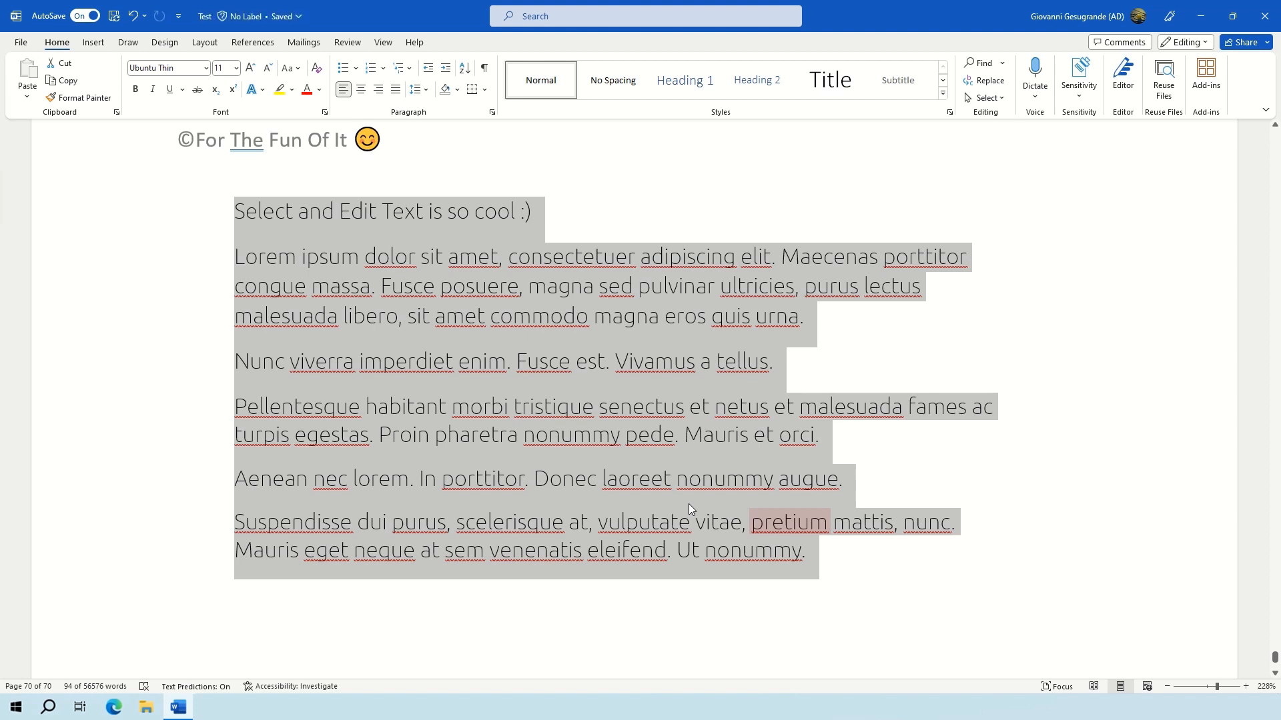
# Step: Go to the first body paragraph of the document, show the ruler, and try turning the gridlines on and off
pyautogui.hotkey('ctrl', 'Home')
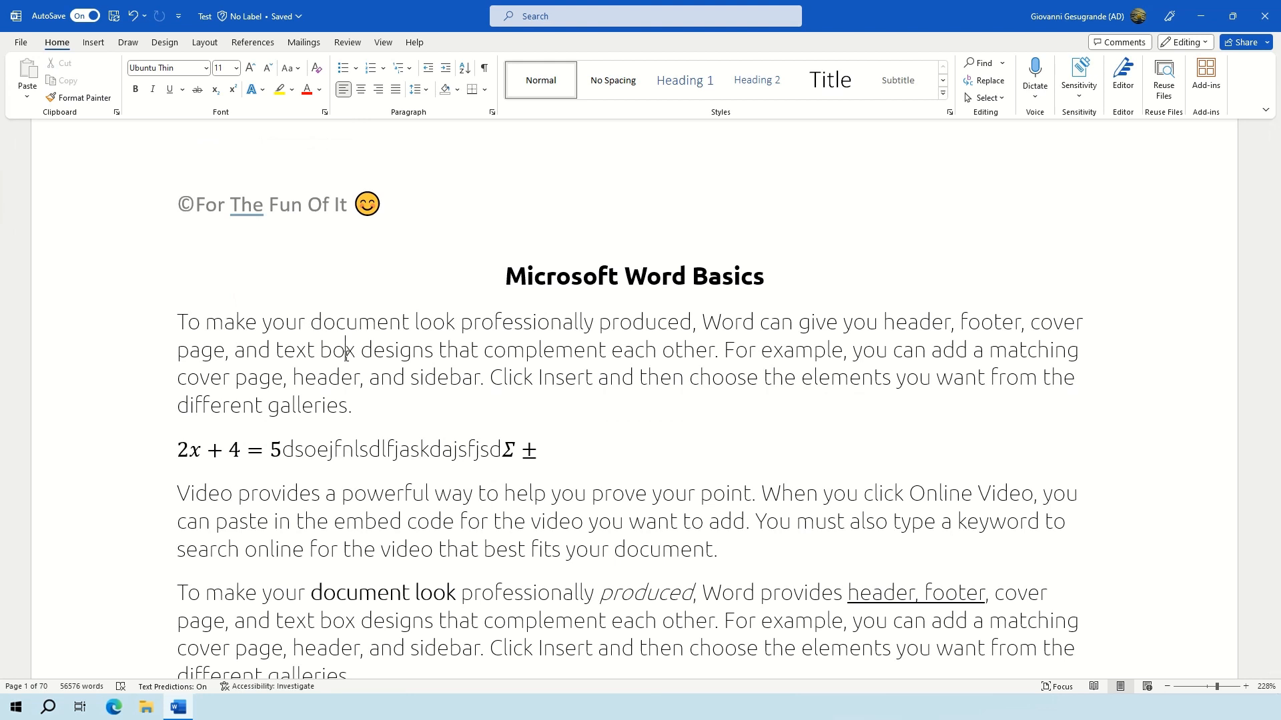
pyautogui.click(346, 355)
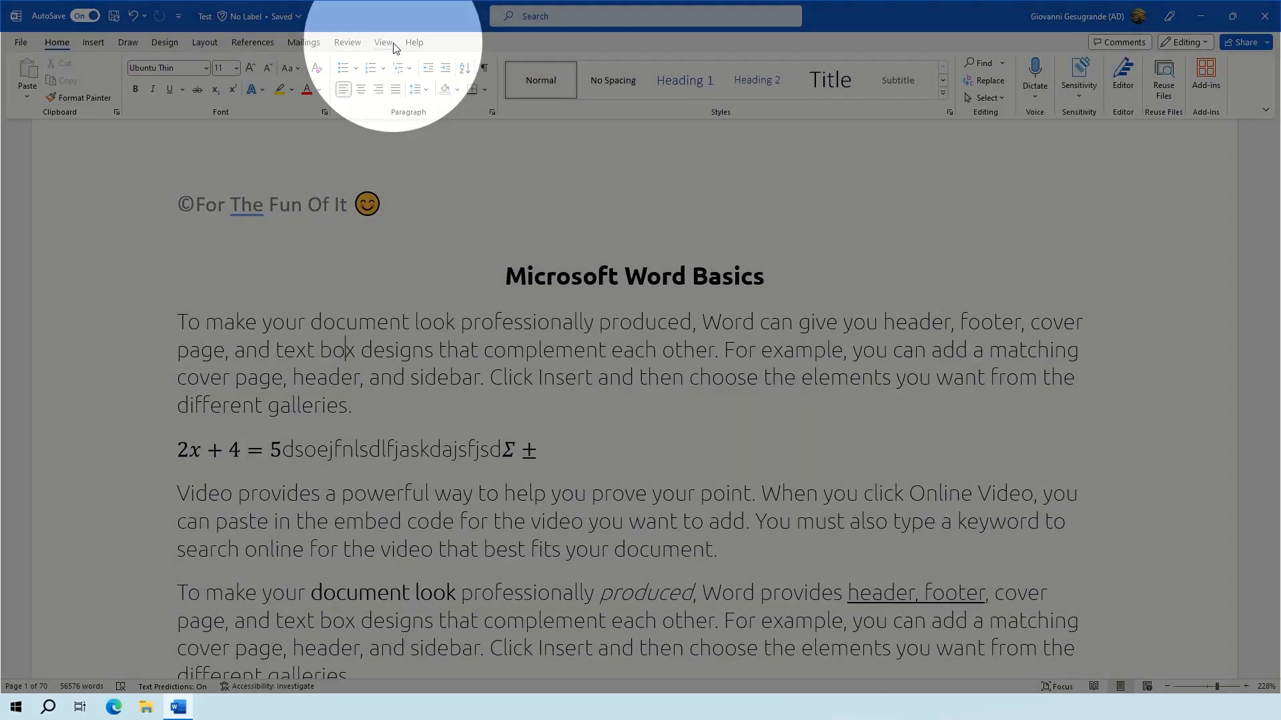
pyautogui.click(384, 43)
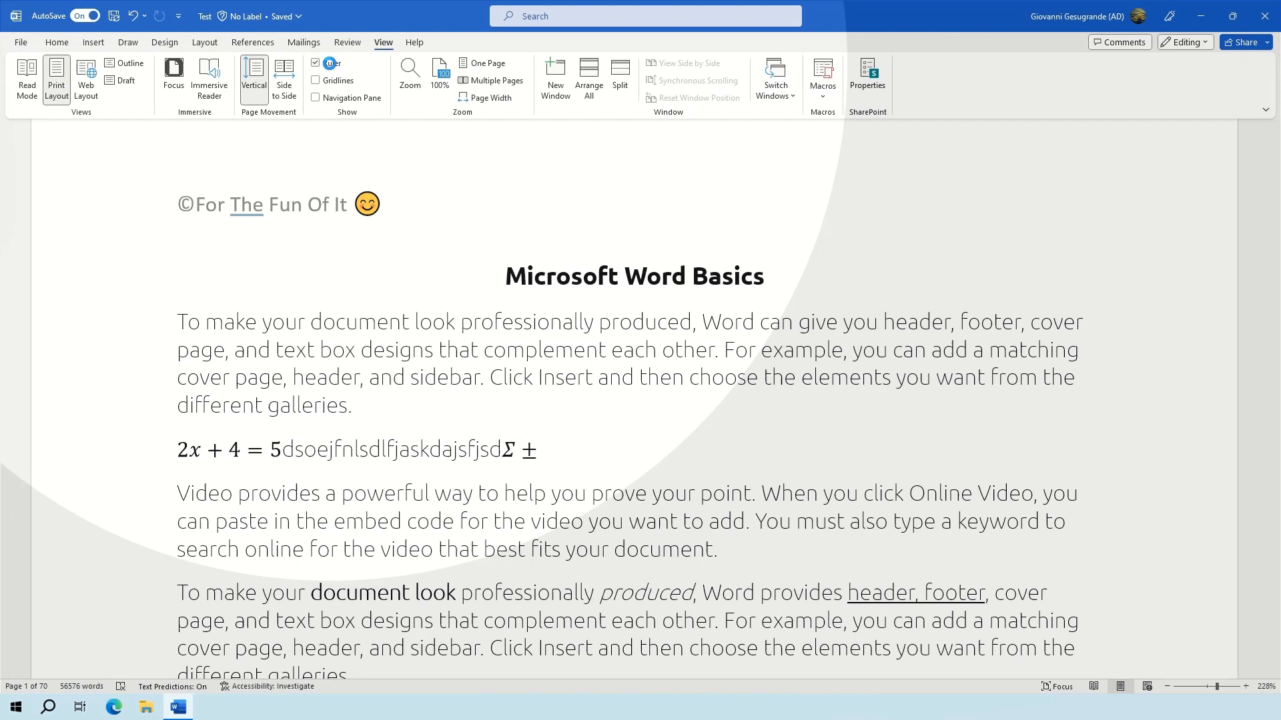
pyautogui.click(331, 67)
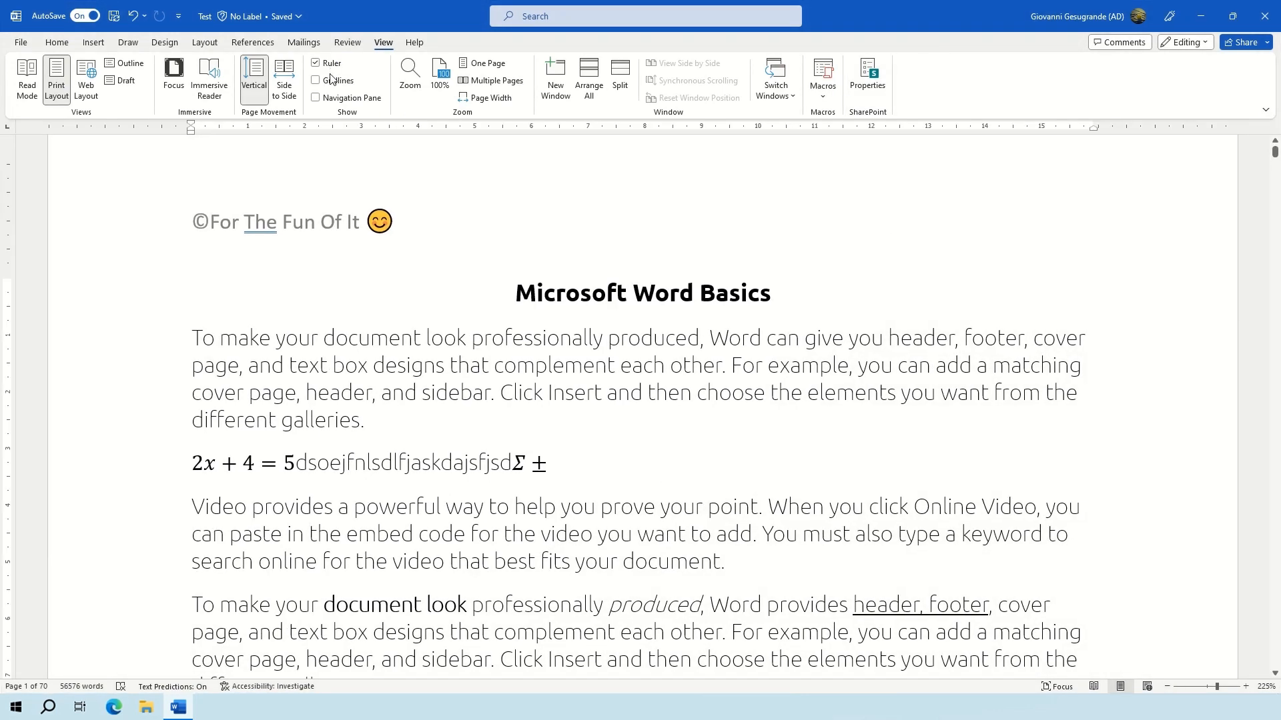
pyautogui.click(331, 83)
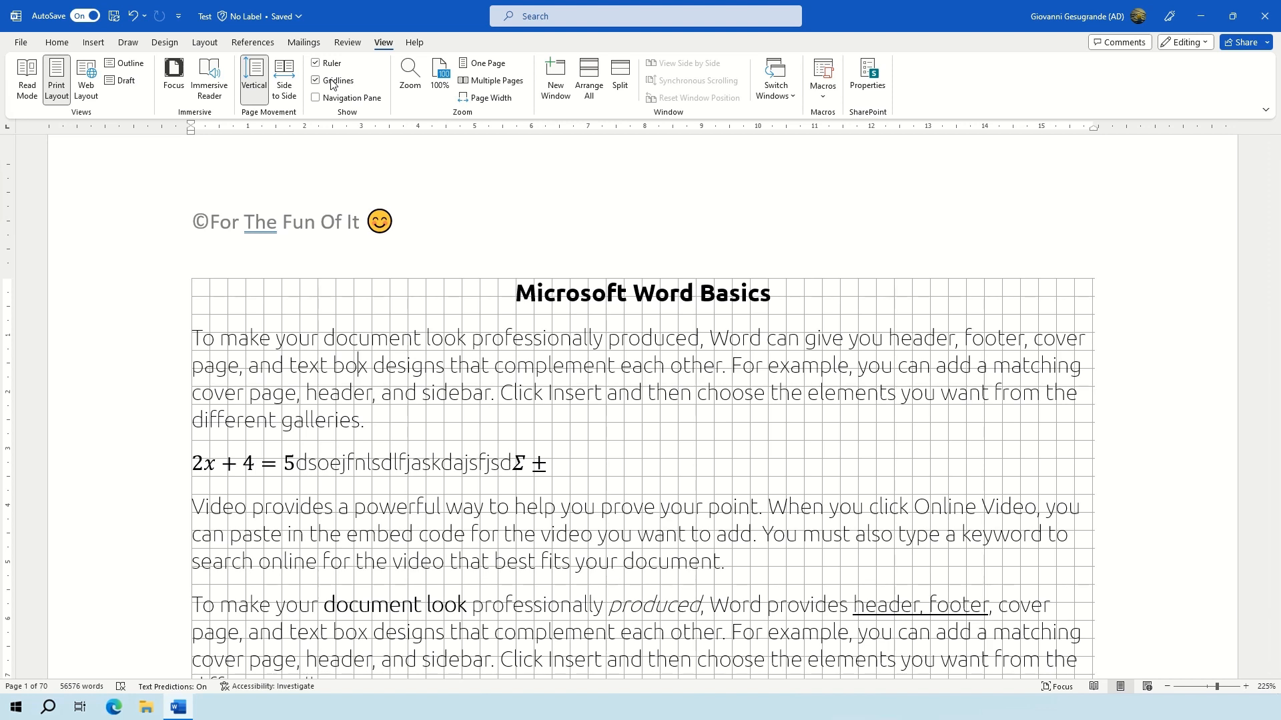
pyautogui.click(332, 82)
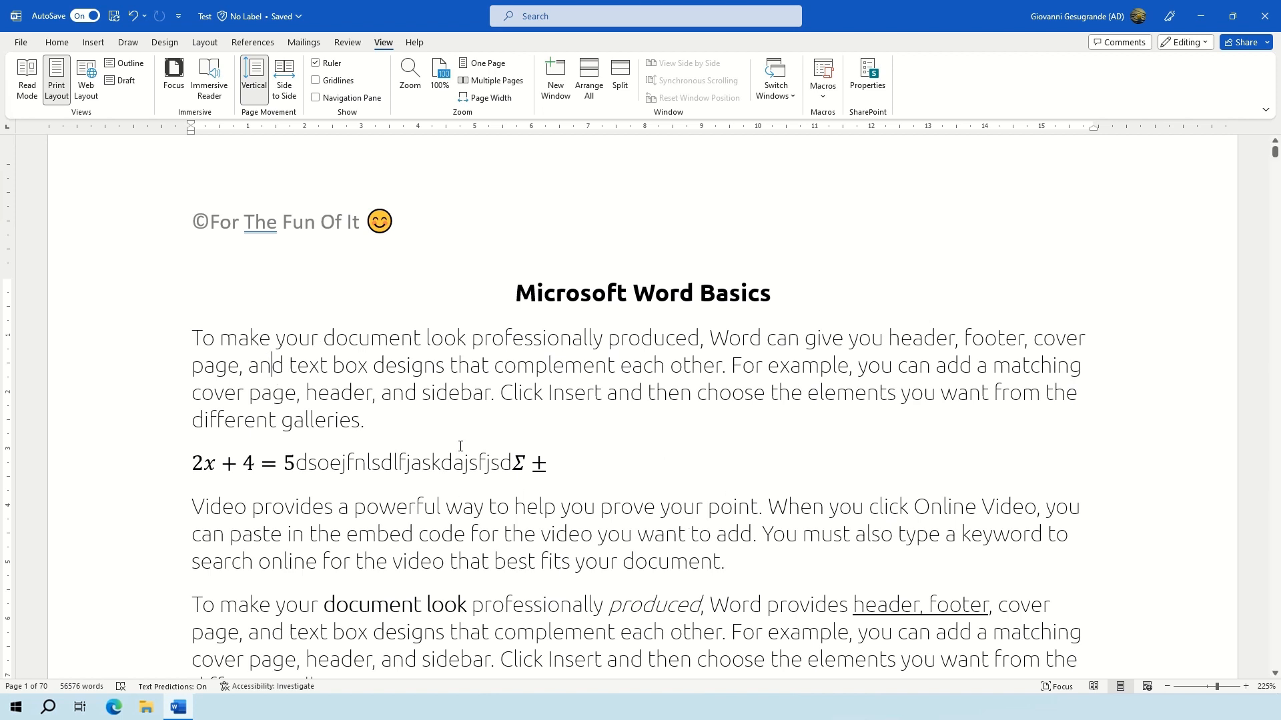
# Step: Add a tab stop at 6.75 cm to the first body paragraph, with Center alignment and leader style 2
pyautogui.click(573, 127)
pyautogui.click(60, 44)
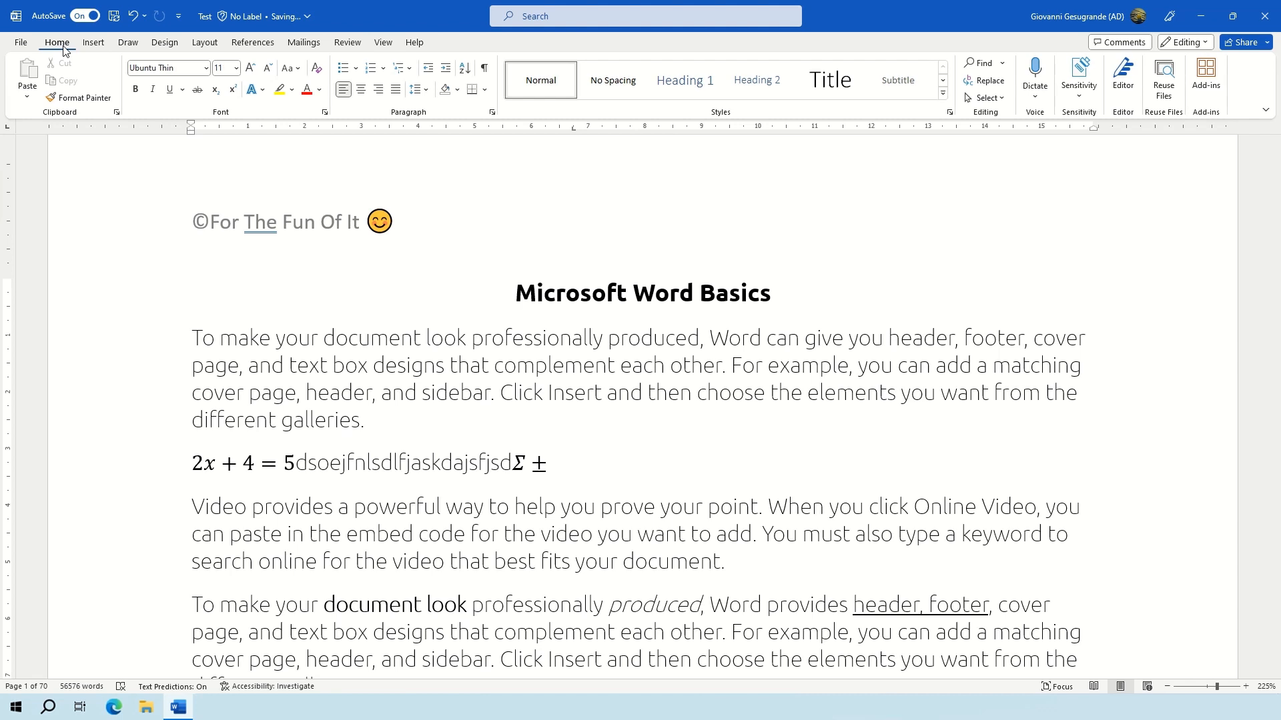
pyautogui.click(493, 115)
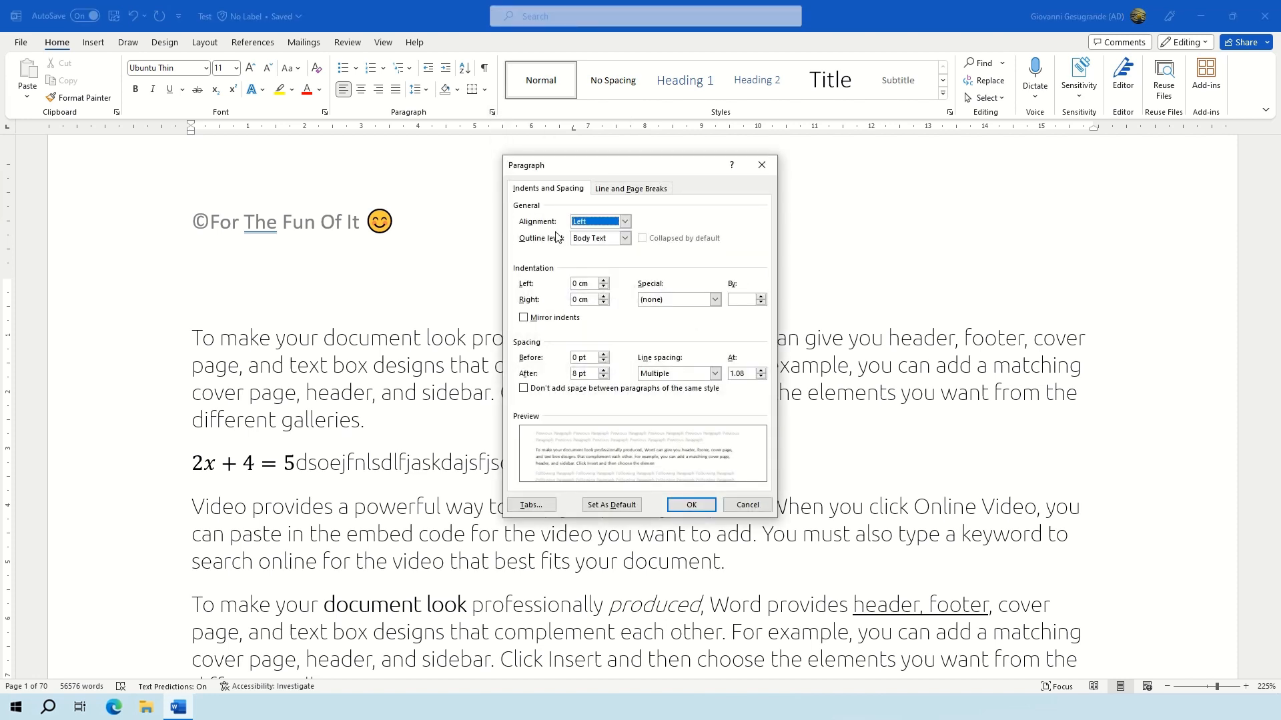
pyautogui.click(529, 505)
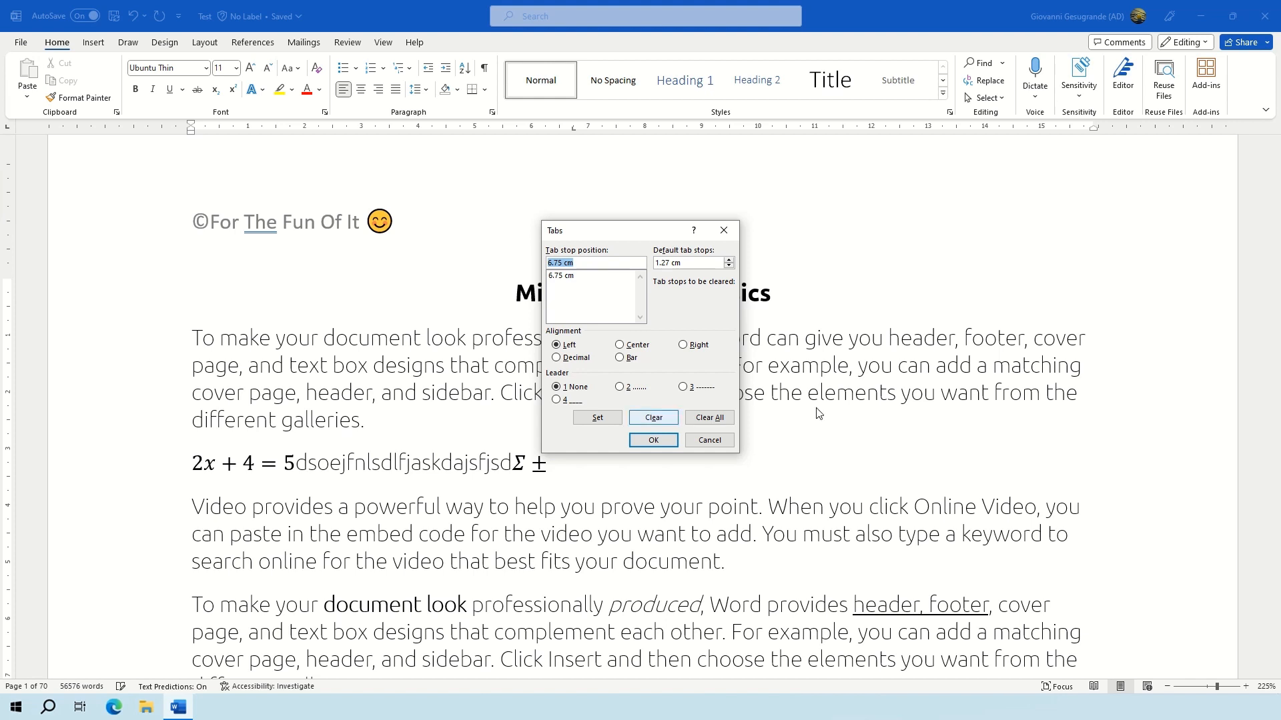
pyautogui.click(623, 388)
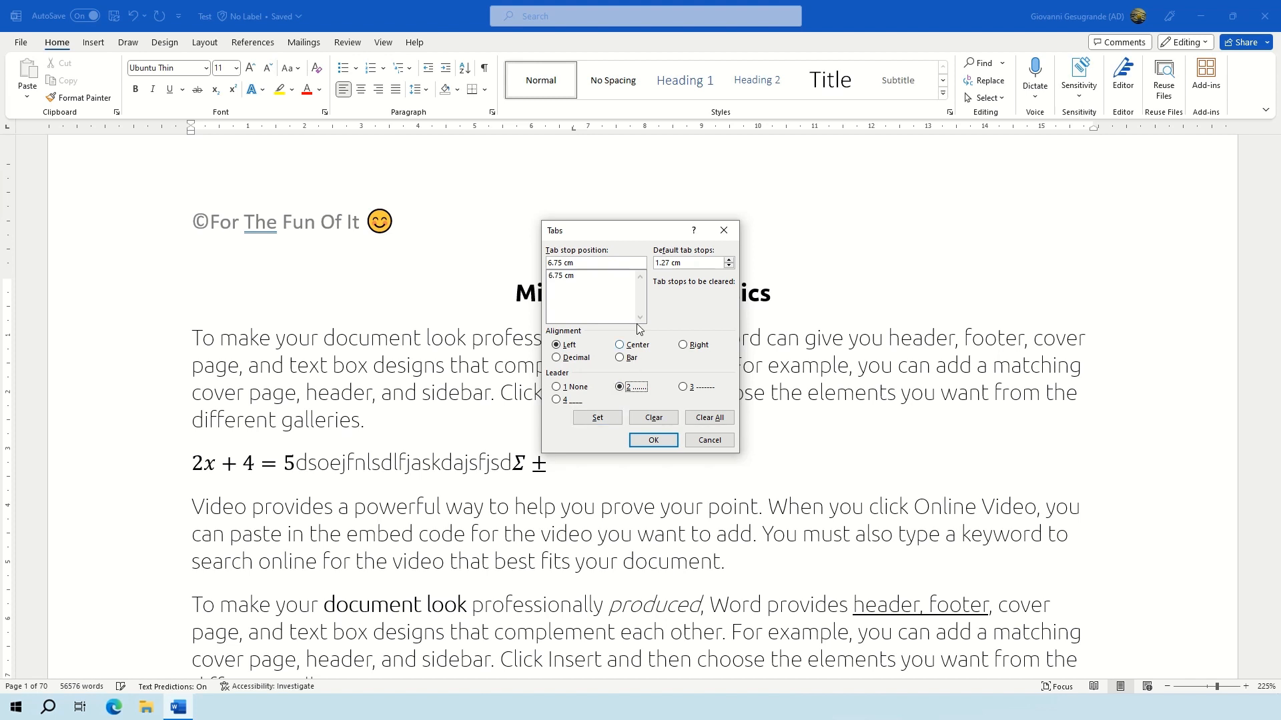
pyautogui.click(629, 344)
pyautogui.click(600, 417)
pyautogui.click(671, 442)
pyautogui.click(328, 369)
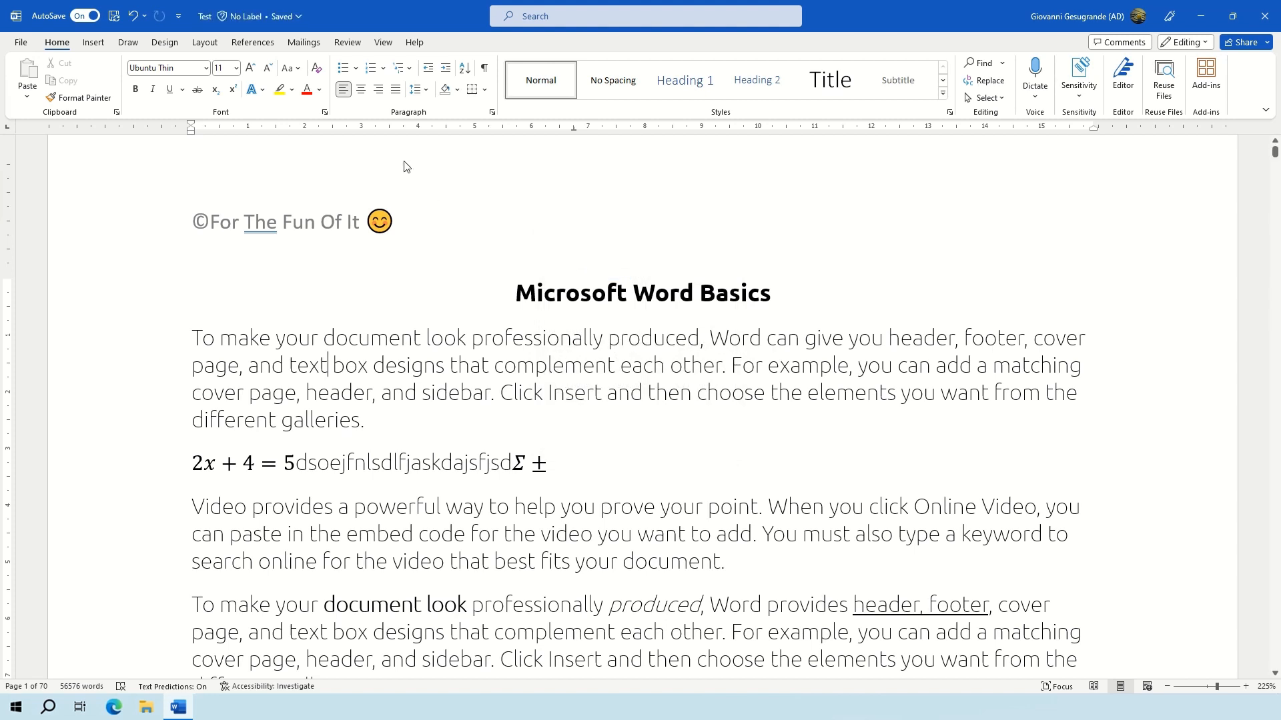
# Step: Set the alignment of the first body paragraph's 6.75 cm tab stop to Left
pyautogui.click(491, 112)
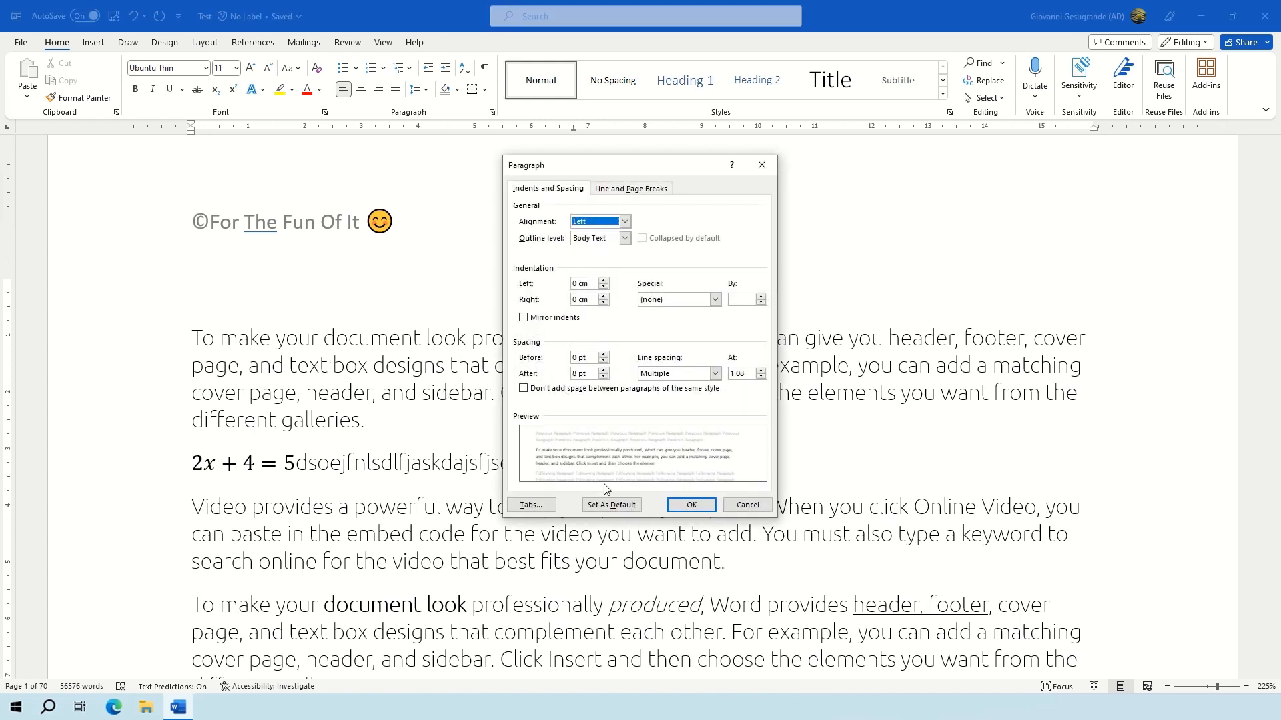
pyautogui.click(531, 505)
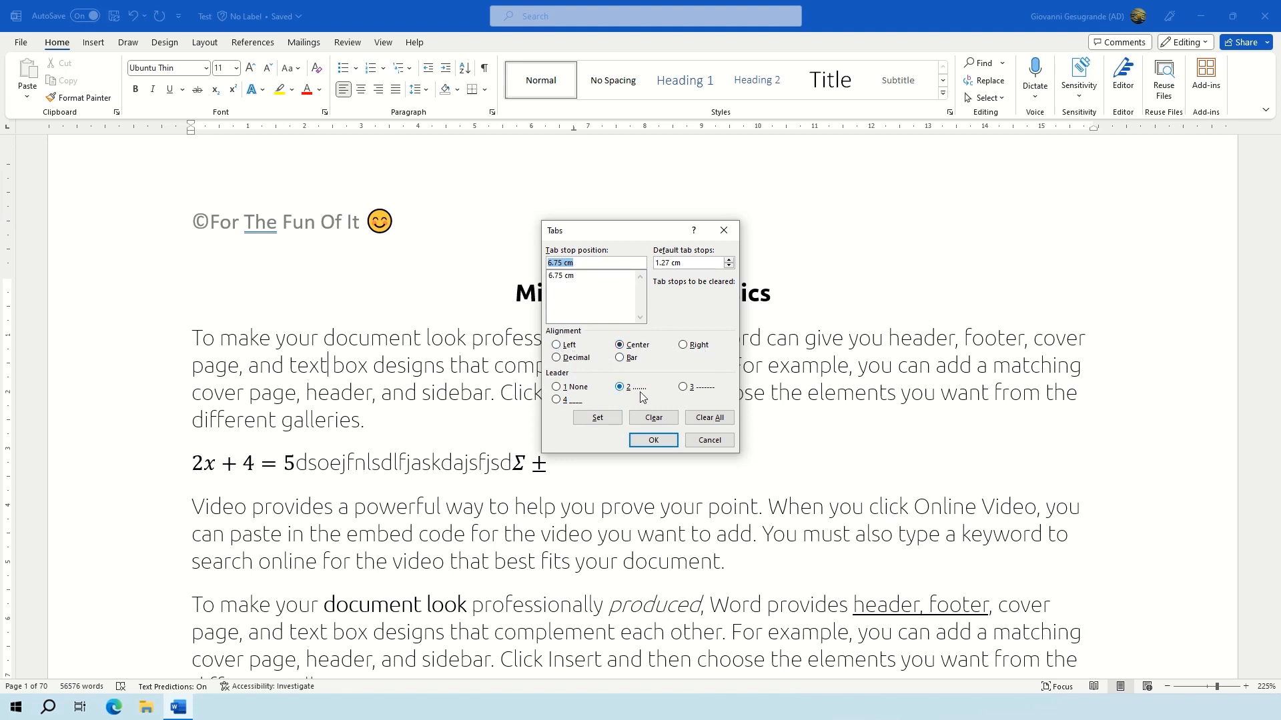
pyautogui.click(557, 345)
pyautogui.click(654, 440)
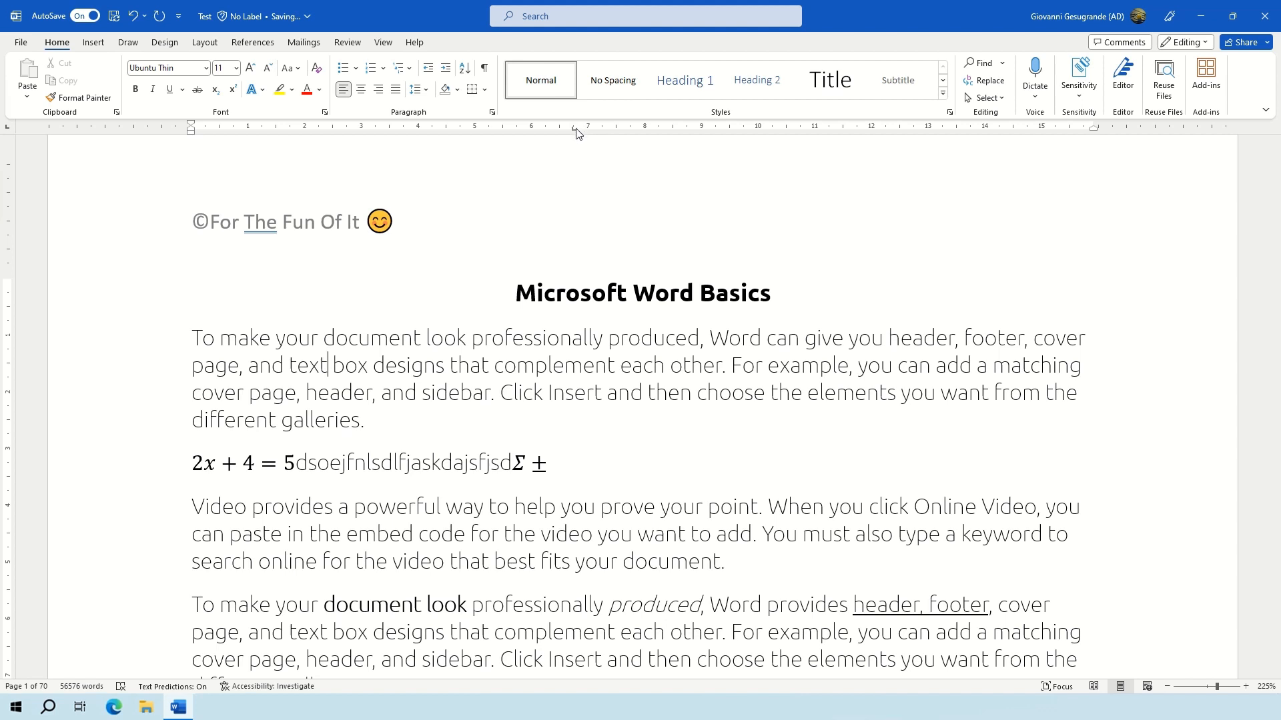
# Step: Set the alignment of the first body paragraph's 6.75 cm tab stop to Right
pyautogui.click(491, 112)
pyautogui.click(531, 505)
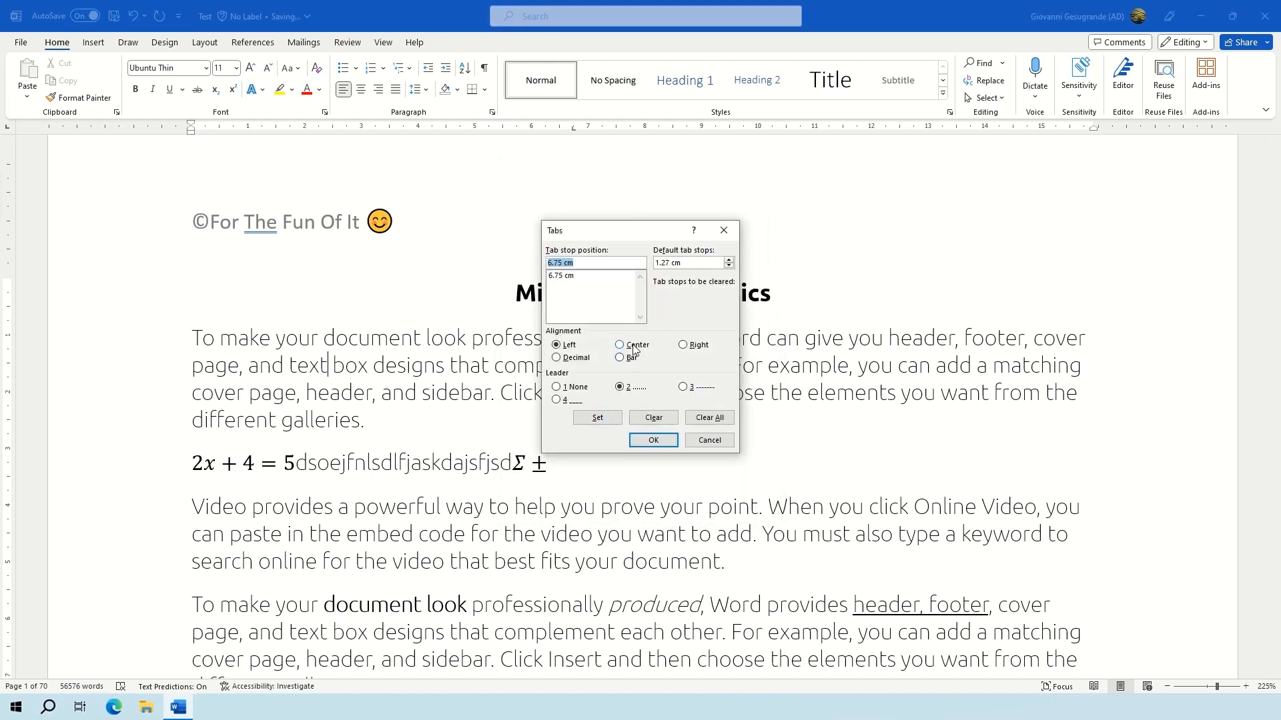
pyautogui.click(633, 347)
pyautogui.click(696, 346)
pyautogui.click(670, 440)
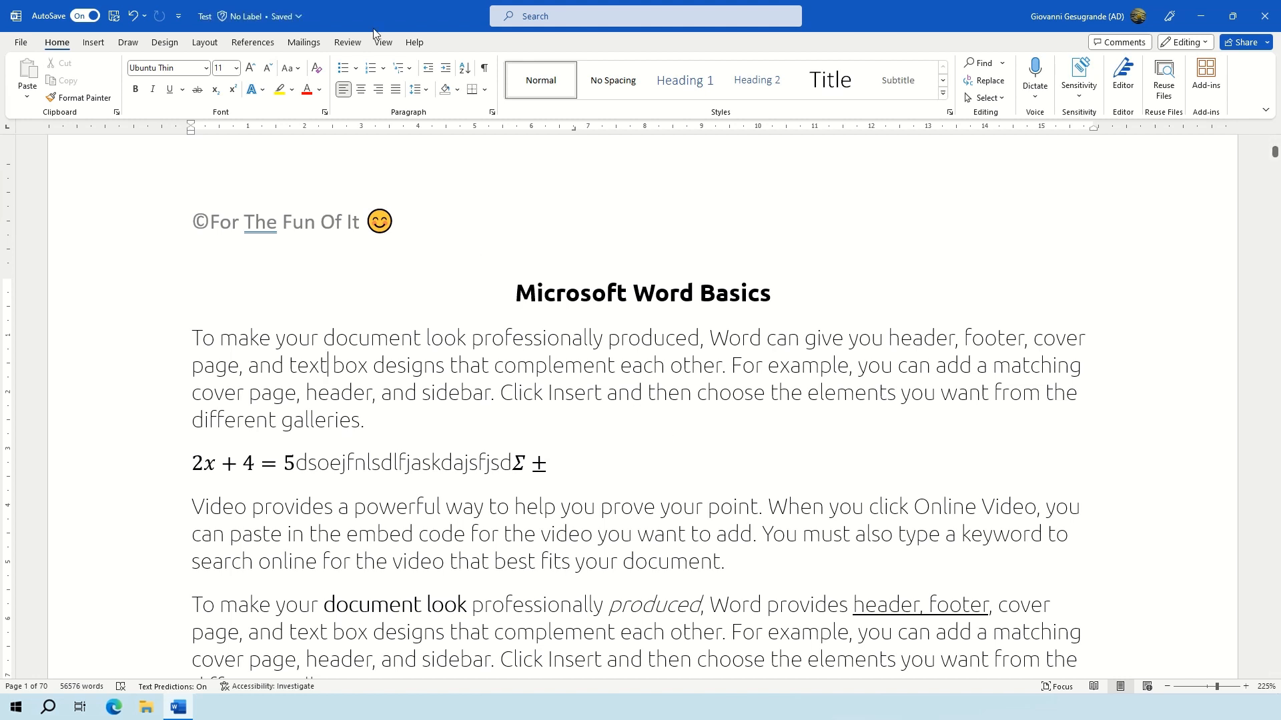
# Step: Set the alignment of the first body paragraph's 6.75 cm tab stop to Decimal
pyautogui.click(492, 118)
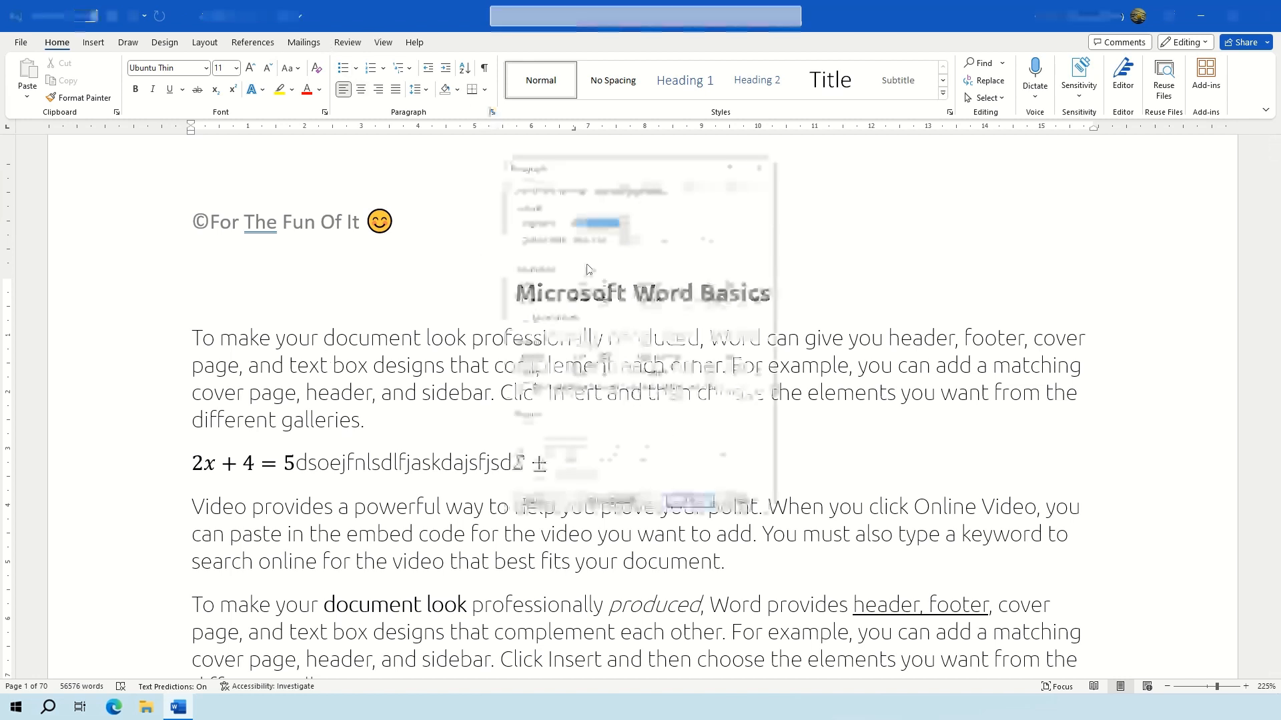
pyautogui.click(551, 494)
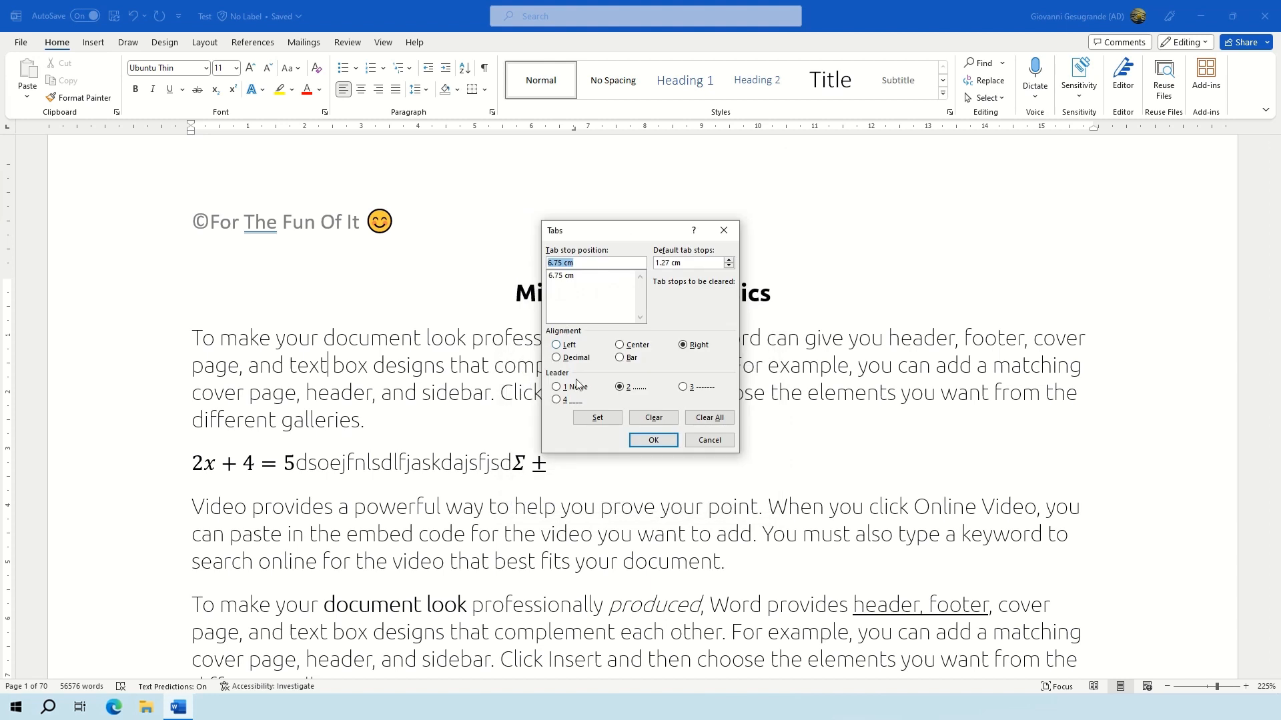
pyautogui.click(559, 357)
pyautogui.click(652, 441)
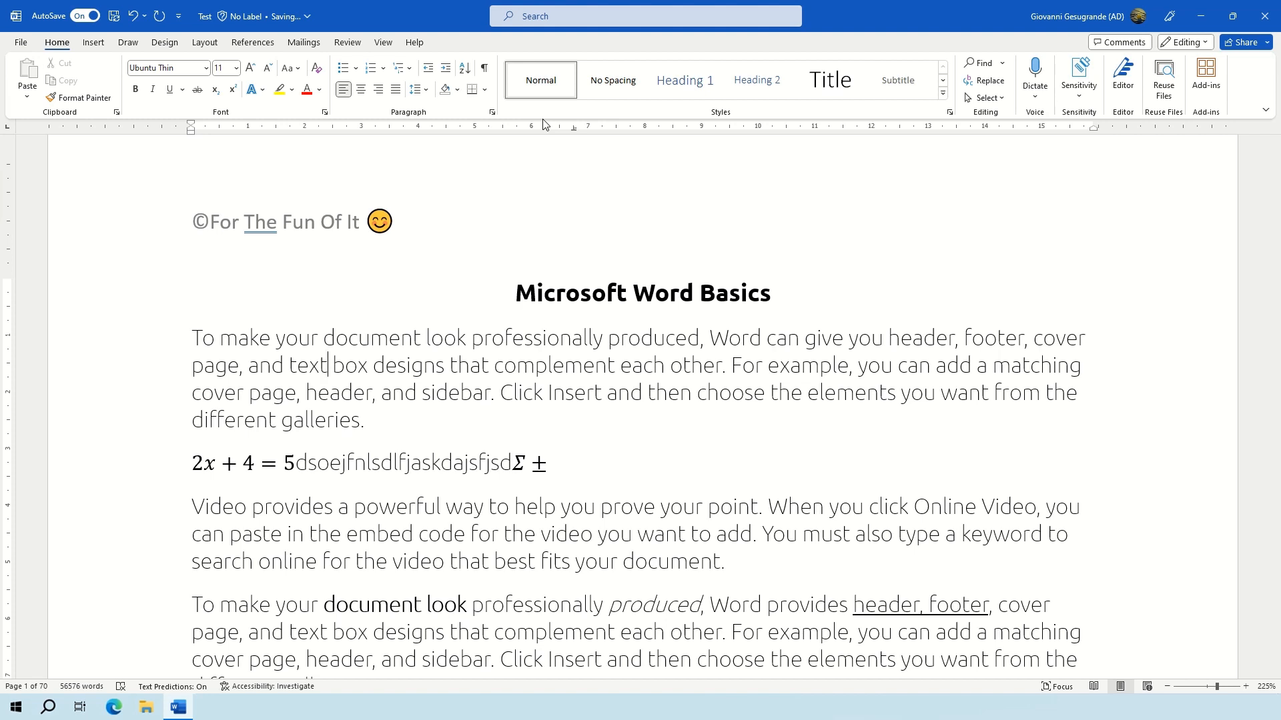
pyautogui.click(575, 131)
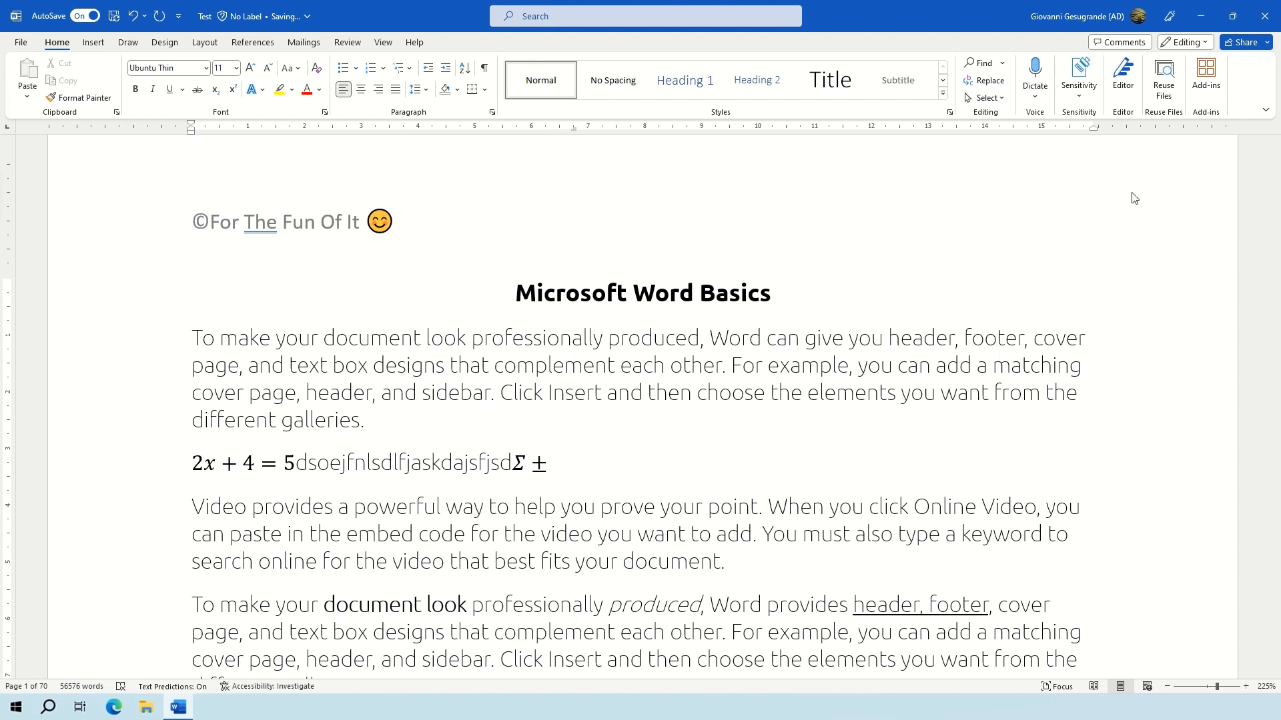